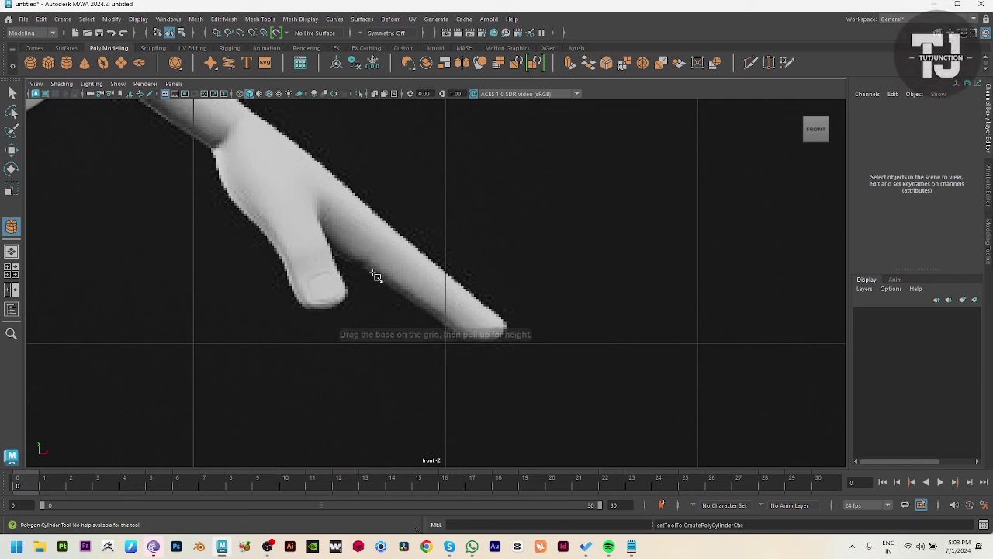
Step: Create a cylinder on the reference finger, rotated -90 in Y, with 8 axis subdivisions and 0 caps
mouse_move(401, 277)
mouse_down()
mouse_move(413, 289)
mouse_move(682, 283)
mouse_up()
key(e)
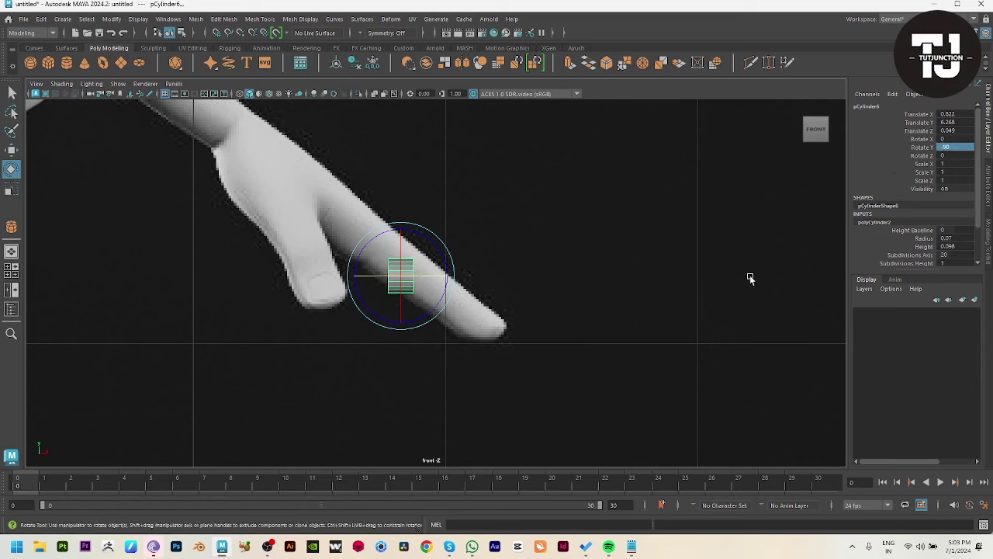
key(r)
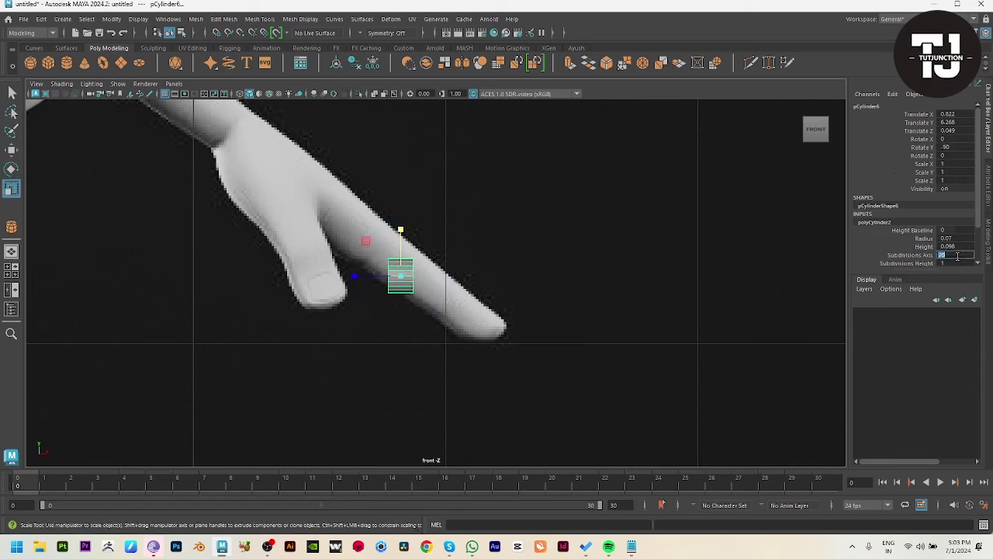
click(956, 255)
text(8)
scroll(950, 253, down, 1)
click(951, 247)
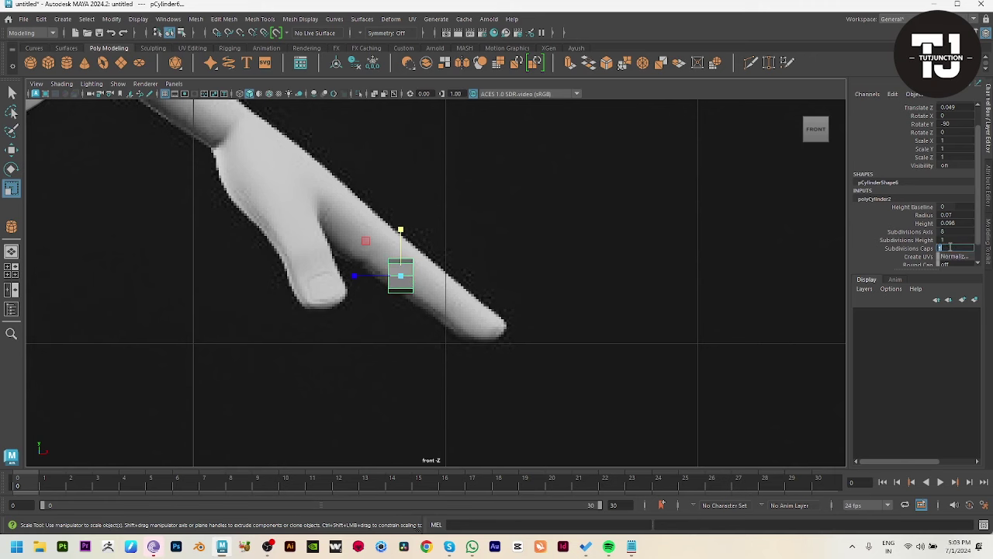
Step: Stretch the cylinder's end vertices out along the finger toward the tip
key(F9)
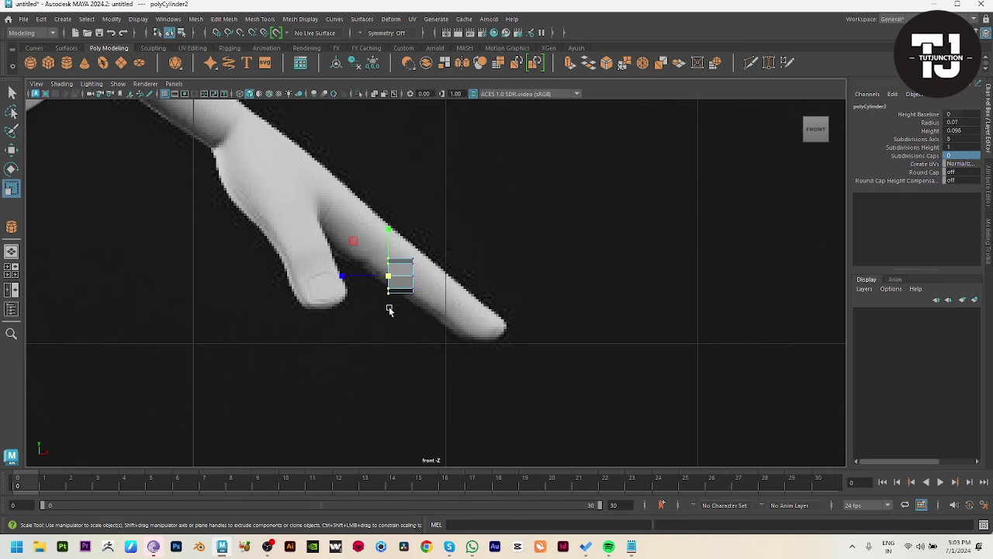
key(w)
mouse_move(372, 310)
mouse_down()
mouse_move(419, 248)
mouse_move(339, 208)
mouse_move(345, 217)
mouse_up()
key(e)
key(r)
key(w)
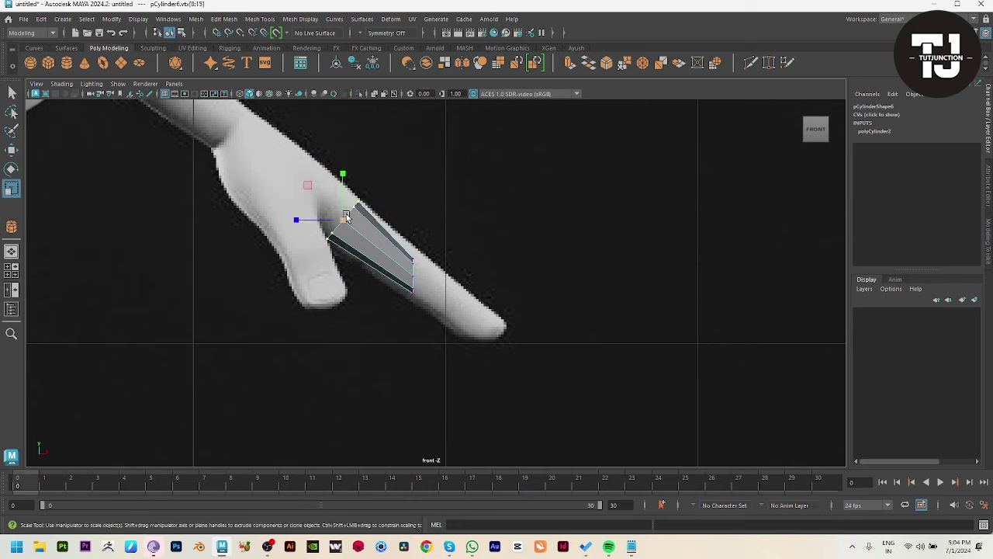
Step: Tilt the end loop to the finger's angle and narrow it at the tip
key(e)
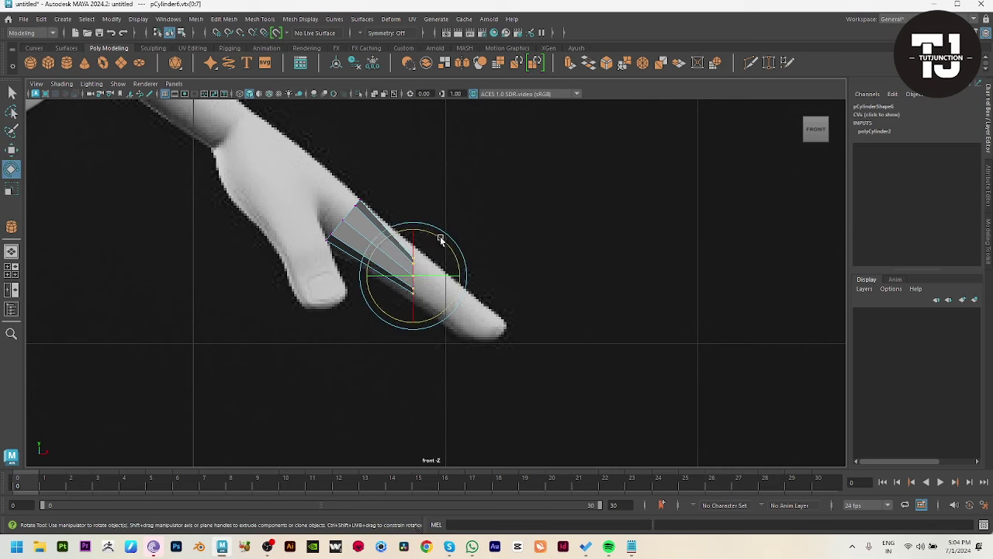
drag(443, 237, 476, 326)
key(w)
key(r)
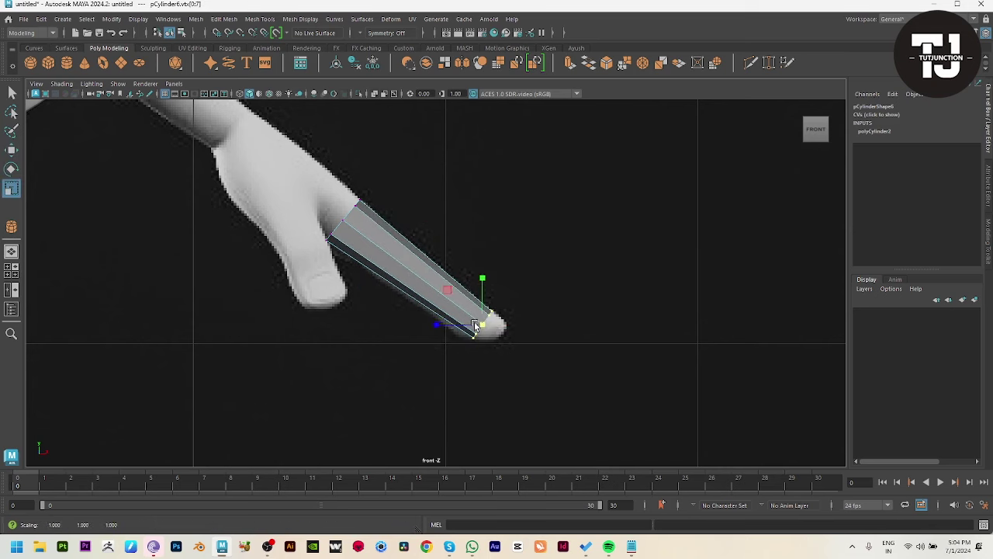
key(w)
key(space)
key(space)
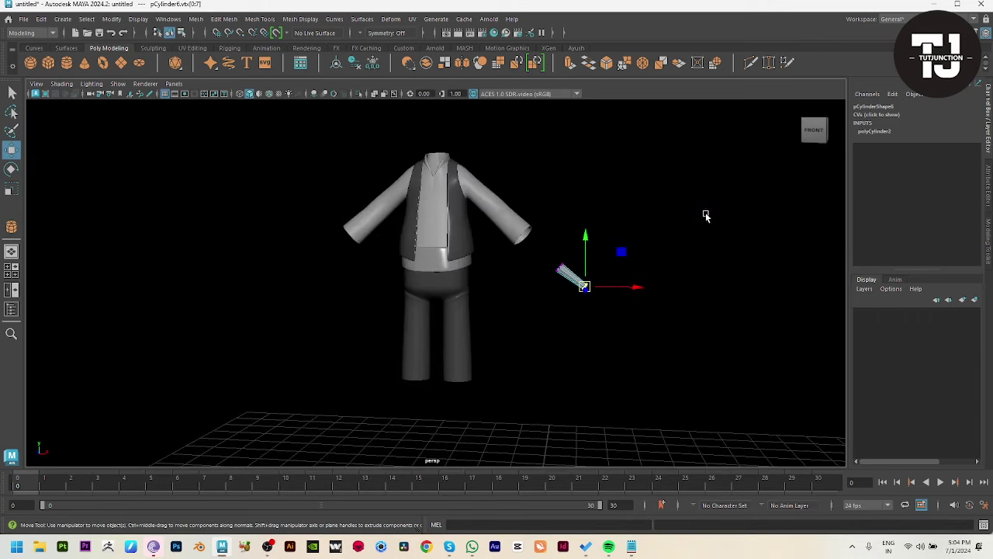
Step: Select the cylinder's tip face in the front view
key(f)
alt+drag(687, 297, 502, 236)
right_drag(503, 237, 456, 402)
click(457, 373)
key(space)
key(space)
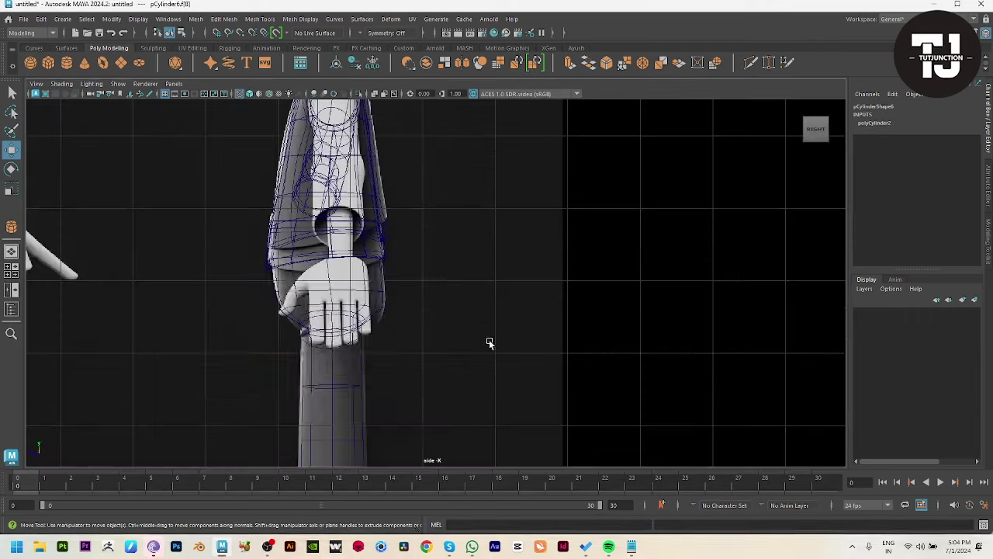
key(space)
key(space)
scroll(527, 414, up, 3)
Step: Extrude the tip face (Ctrl+E), shrinking it slightly and nudging it toward the fingertip
key(ctrl+e)
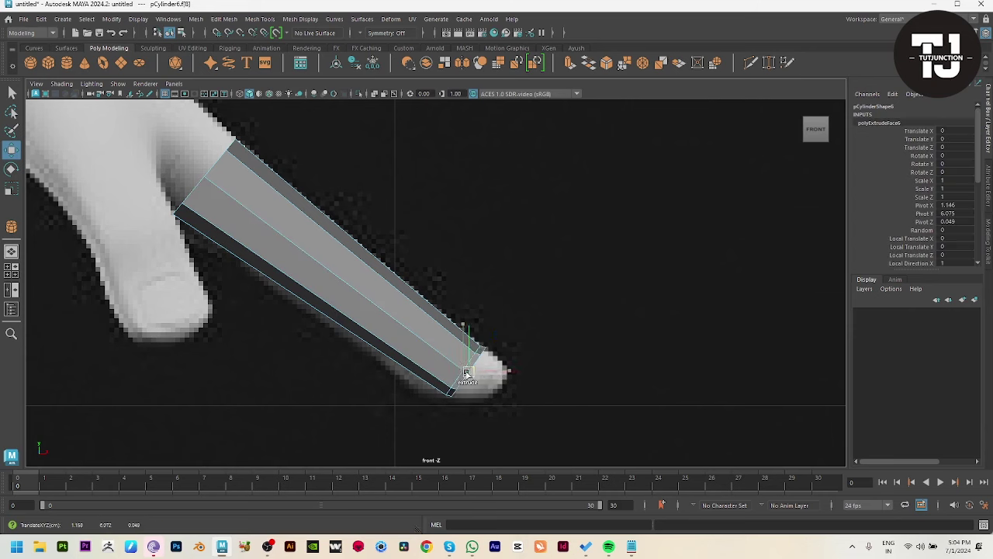
key(r)
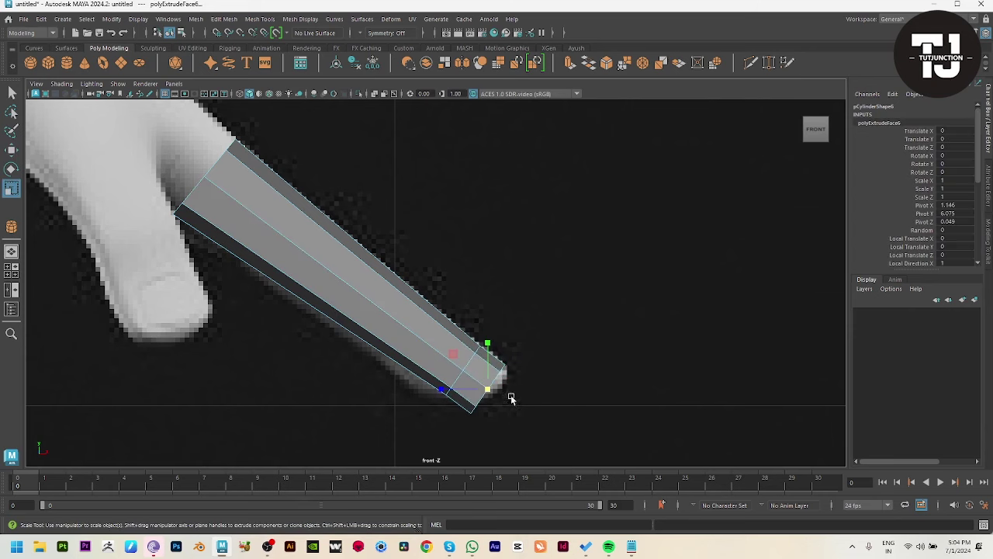
drag(487, 389, 487, 387)
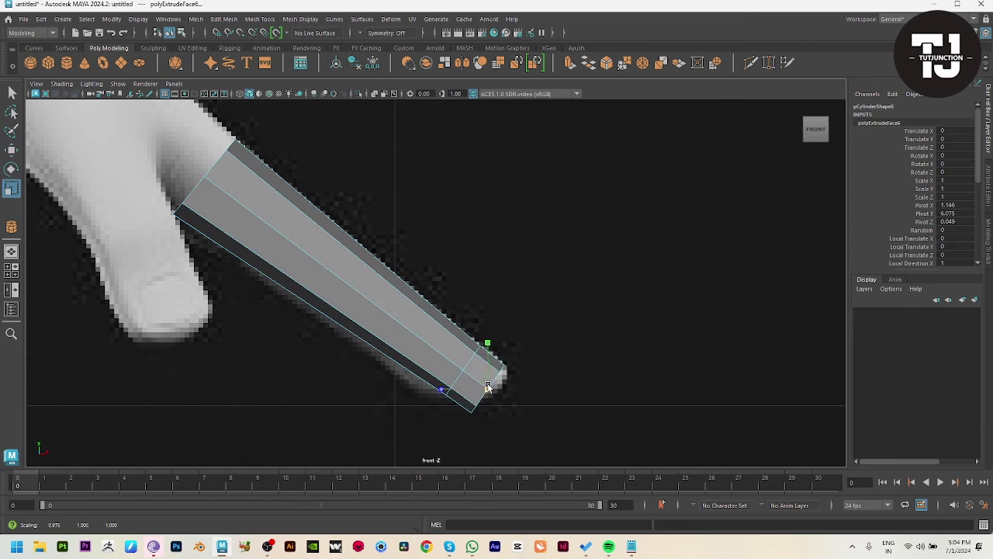
key(e)
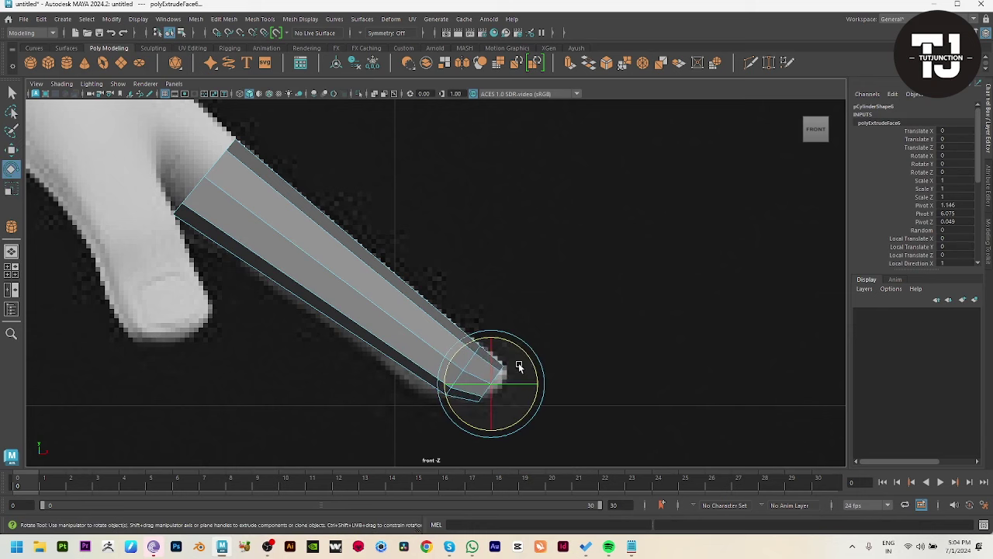
key(w)
drag(499, 381, 497, 388)
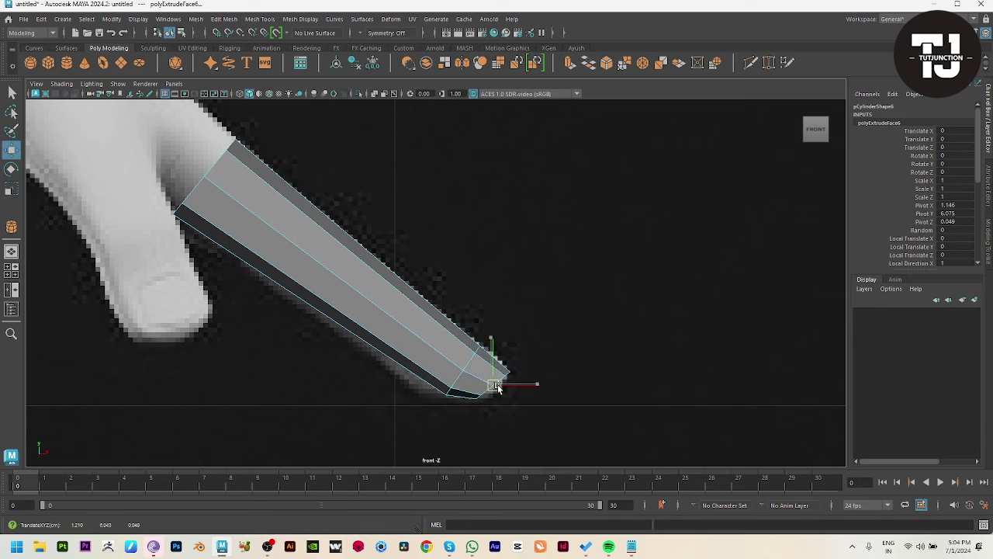
Step: Inspect the extruded fingertip from several angles and return to object selection
key(space)
key(space)
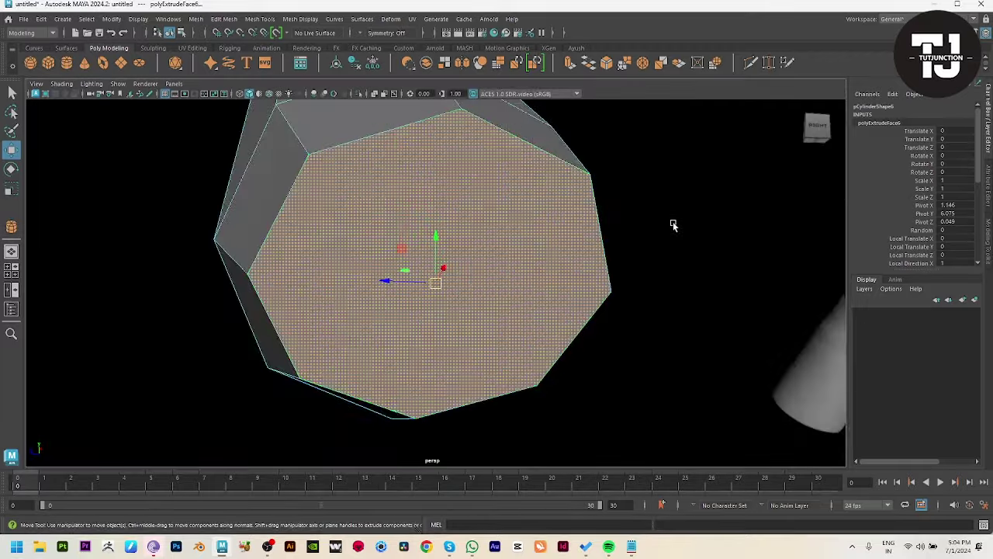
mouse_move(673, 222)
alt+mouse_down()
mouse_move(496, 269)
mouse_move(528, 377)
mouse_move(545, 271)
alt+mouse_up()
scroll(505, 287, up, 3)
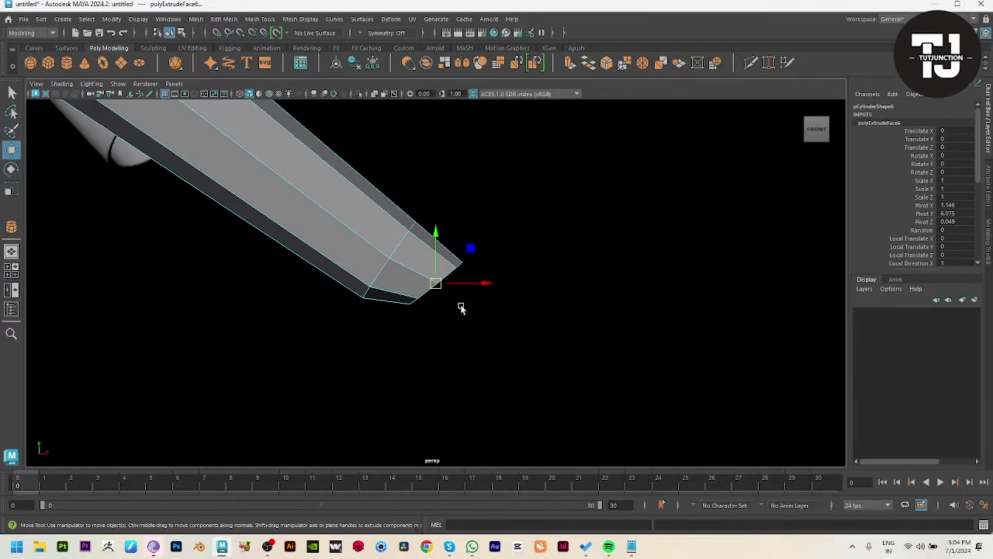
scroll(450, 301, up, 3)
alt+drag(548, 309, 512, 339)
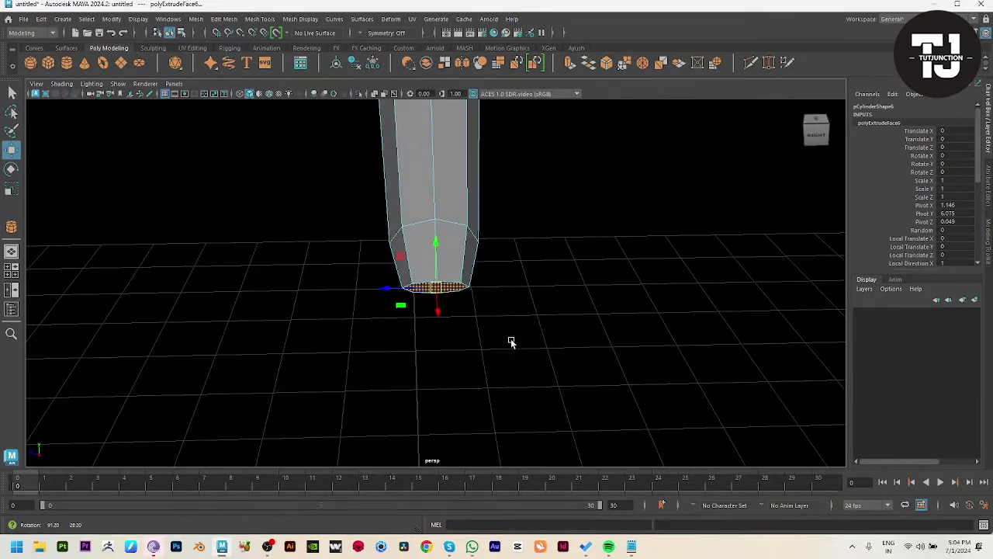
key(F8)
mouse_move(536, 174)
alt+mouse_down()
mouse_move(514, 213)
mouse_move(516, 194)
alt+mouse_up()
shift+right_click(516, 194)
mouse_move(454, 189)
alt+mouse_down()
mouse_move(487, 233)
mouse_move(459, 269)
alt+mouse_up()
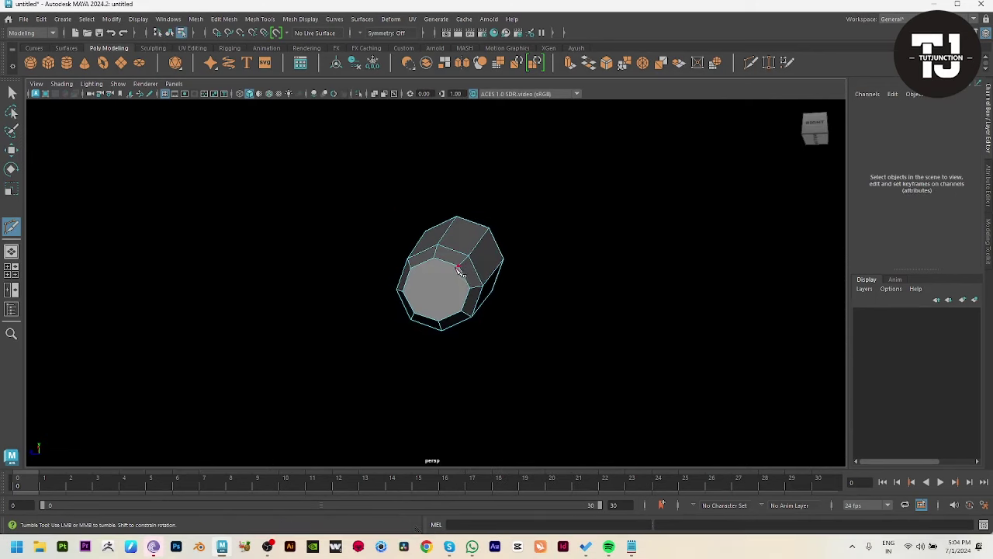
Step: Cut a new edge across the end cap with Multi-Cut and select its tip vertex
click(426, 315)
key(Return)
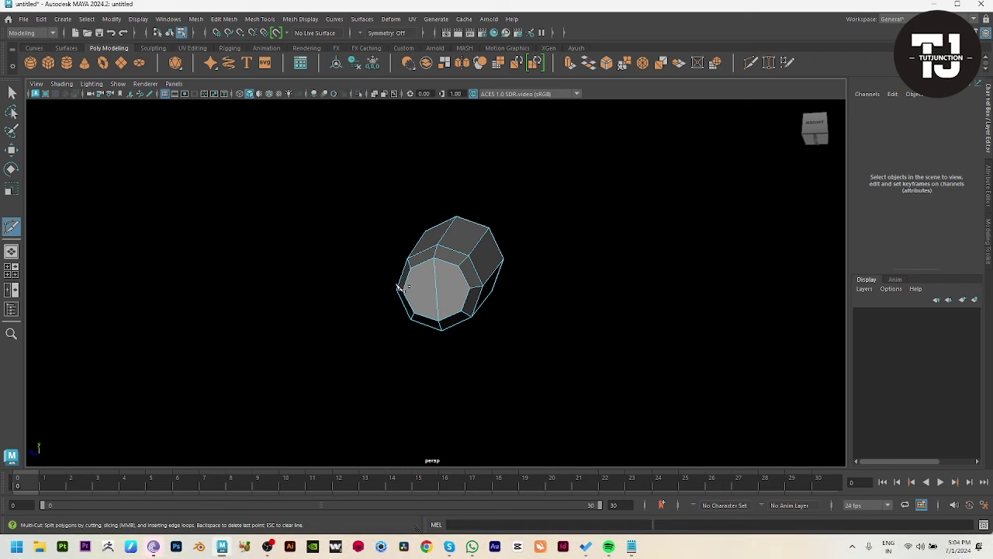
mouse_move(463, 288)
alt+mouse_down()
mouse_move(512, 330)
mouse_move(480, 289)
alt+mouse_up()
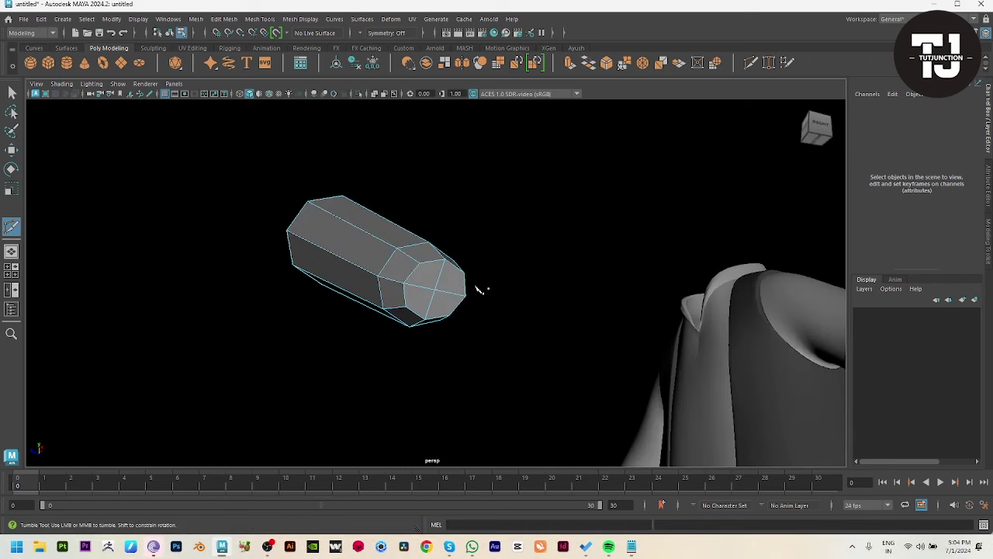
key(w)
click(434, 288)
Step: Pull the tip vertex outward in the front view to form a pointed fingertip
key(space)
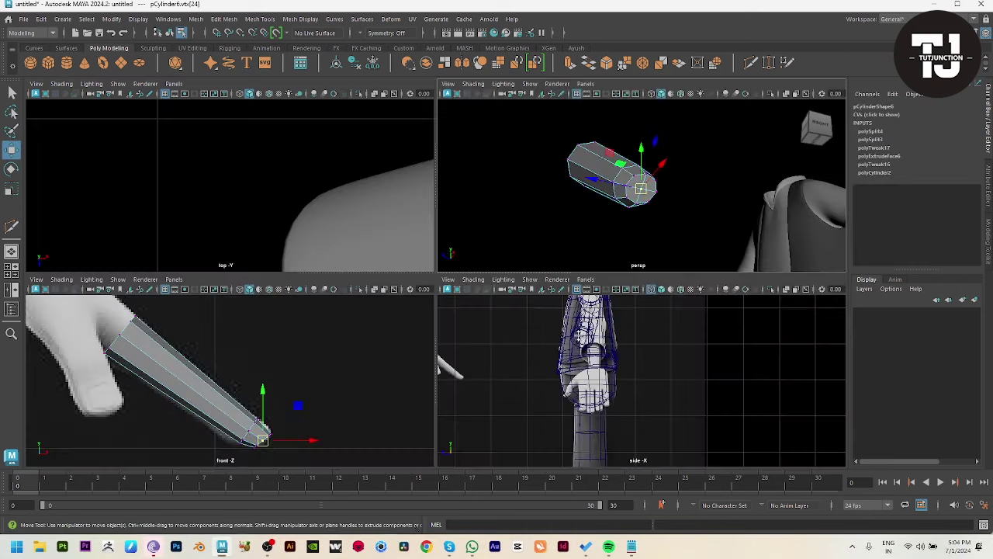
key(space)
scroll(535, 419, up, 3)
scroll(536, 416, up, 2)
scroll(519, 254, up, 3)
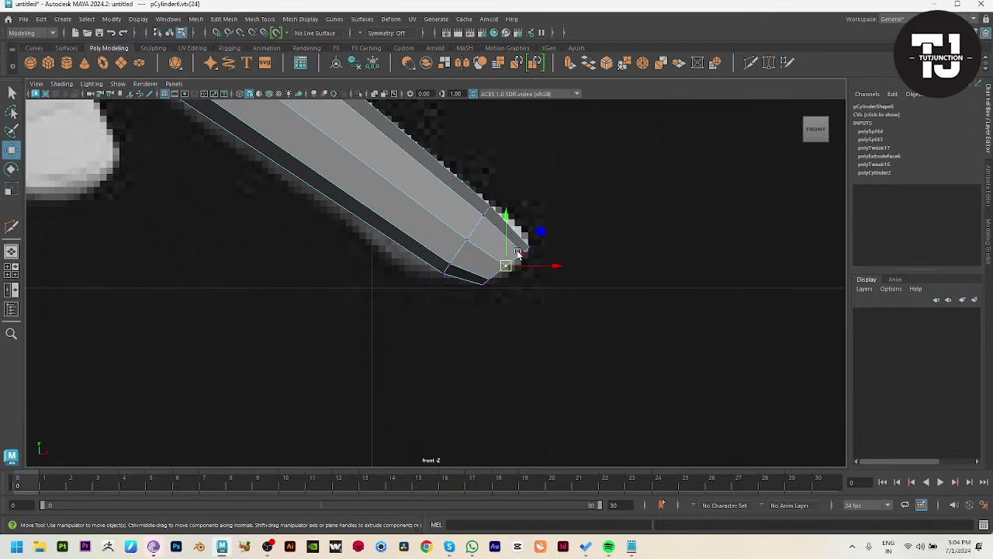
drag(506, 269, 521, 283)
scroll(482, 284, down, 2)
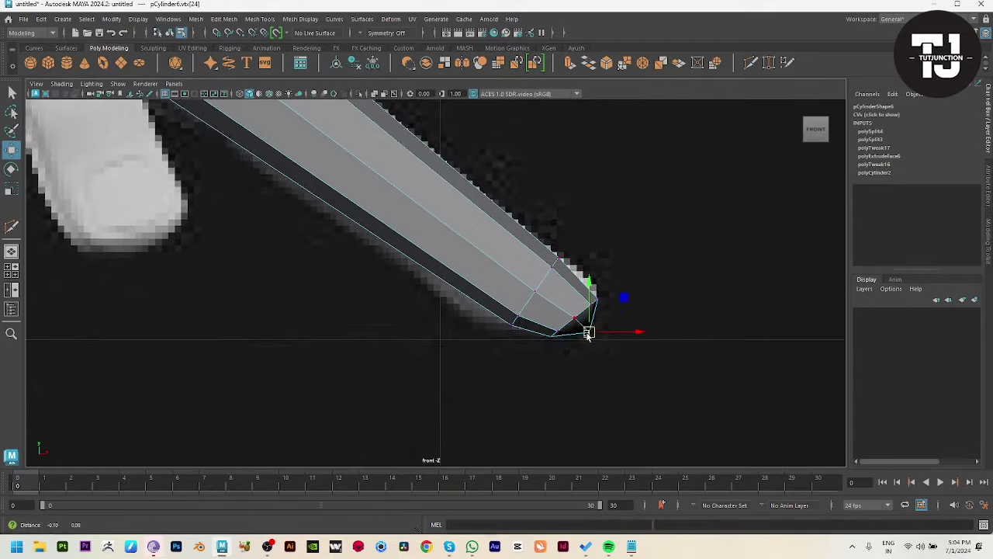
scroll(488, 333, down, 3)
scroll(484, 322, down, 3)
Step: Check the finger with smooth preview (3), then turn it off and reselect the finger object
right_drag(484, 321, 547, 211)
key(3)
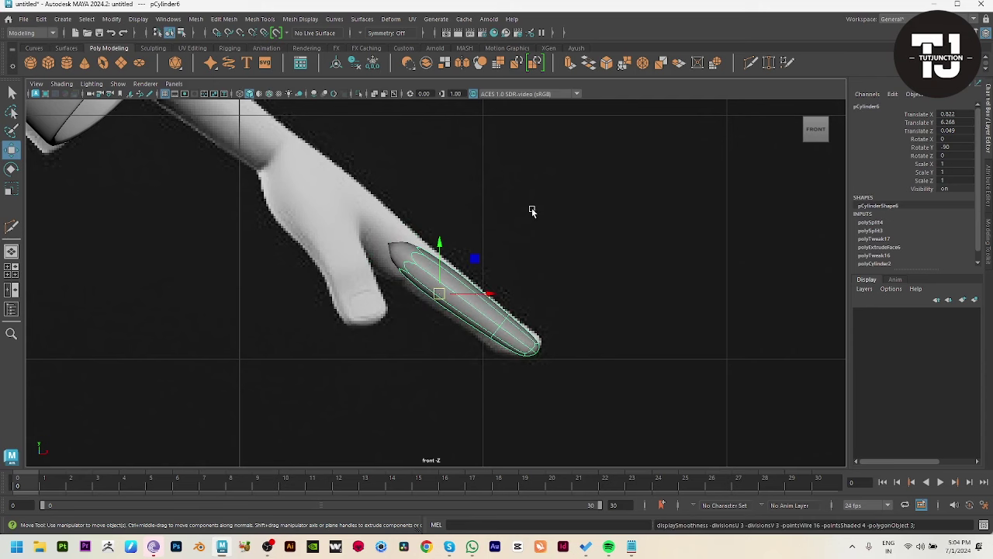
key(F11)
key(1)
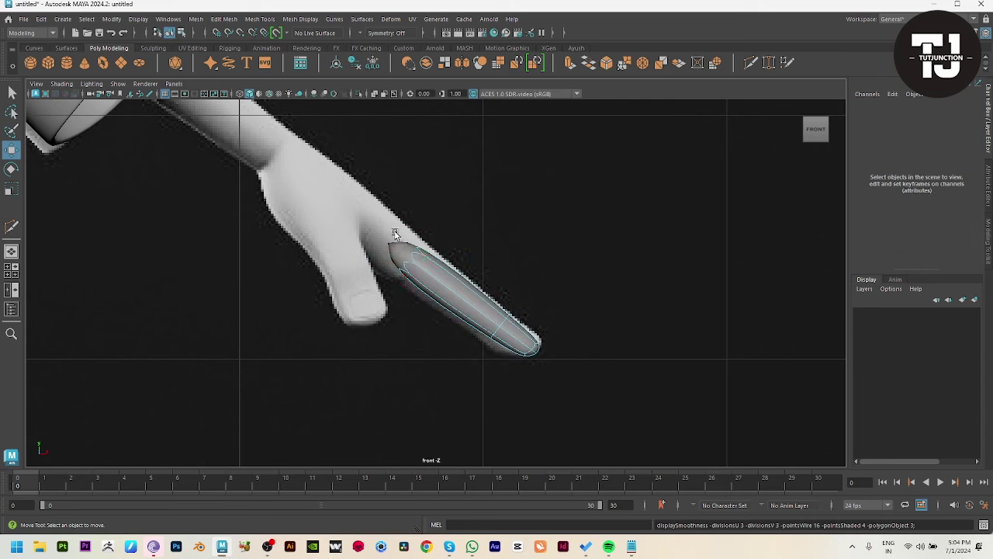
click(399, 254)
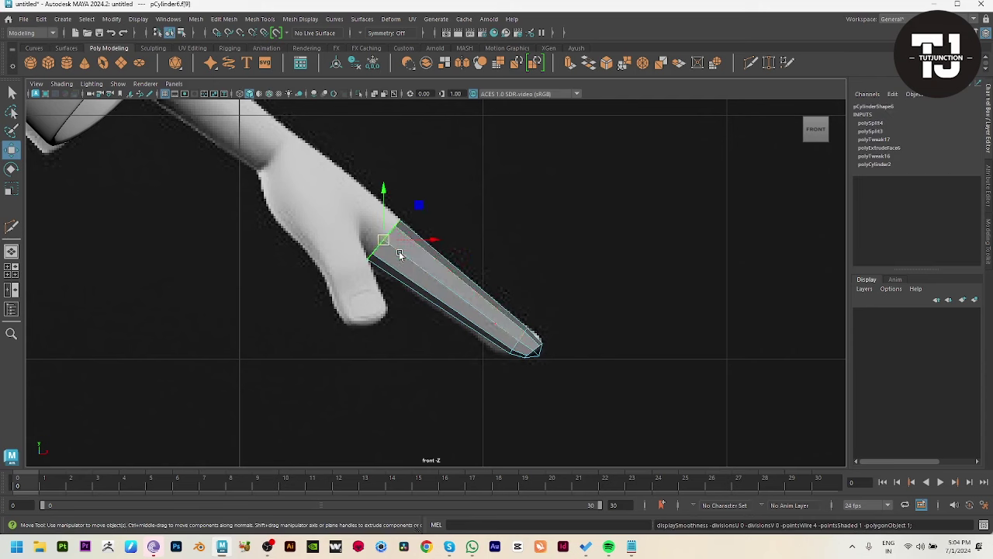
ctrl+click(448, 272)
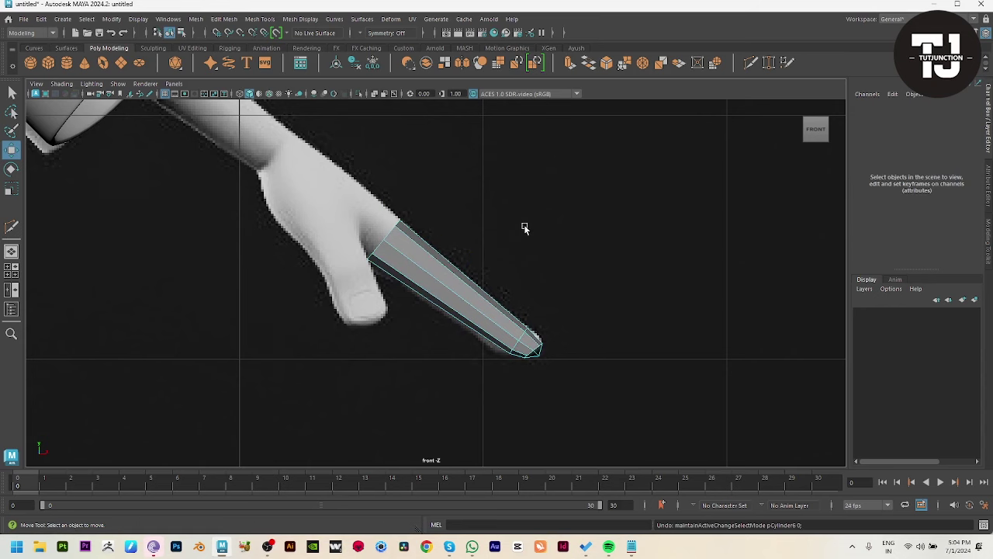
key(ctrl+z)
key(space)
key(space)
alt+drag(654, 266, 595, 295)
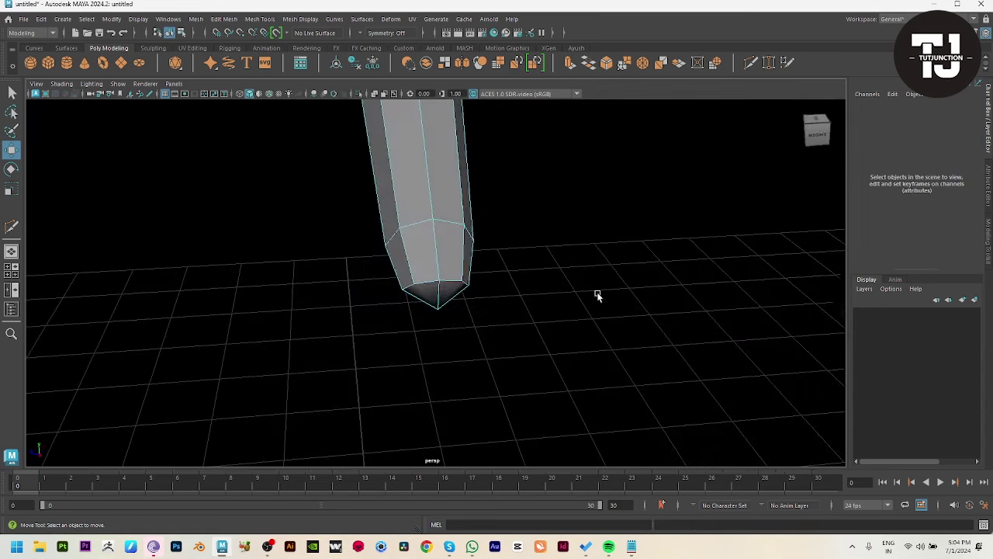
scroll(595, 295, down, 3)
click(440, 244)
Step: Duplicate the finger and place the copy beside the original
alt+drag(409, 295, 429, 284)
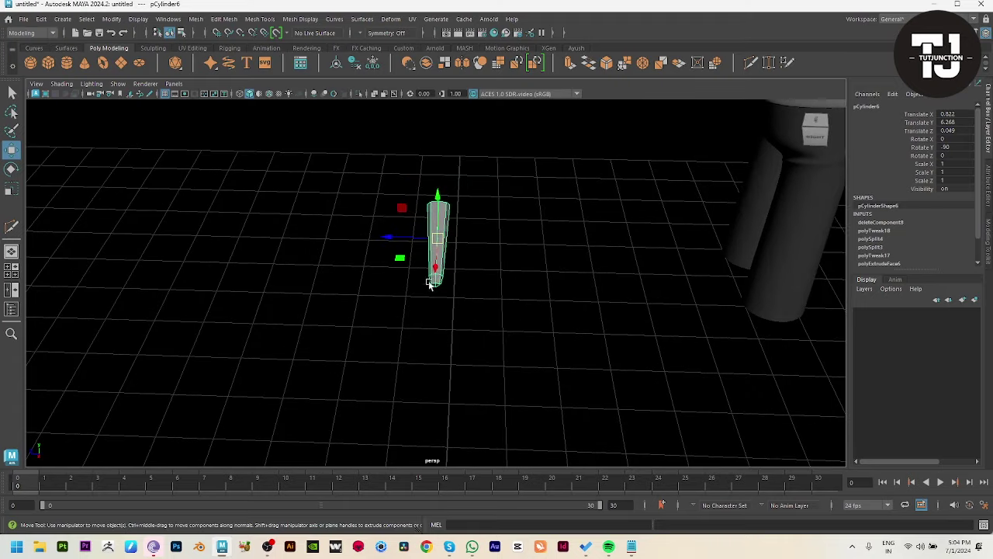
key(ctrl+d)
drag(412, 239, 432, 239)
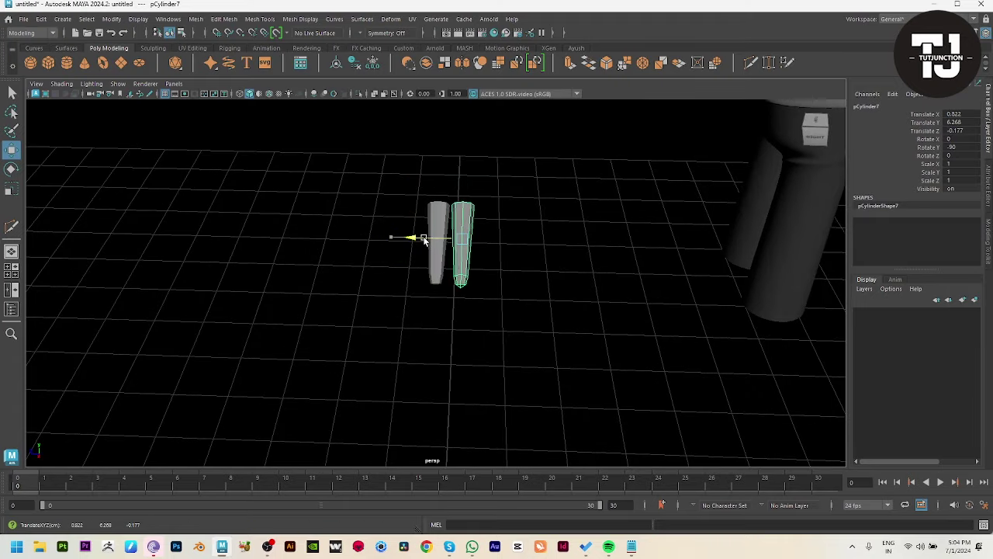
key(space)
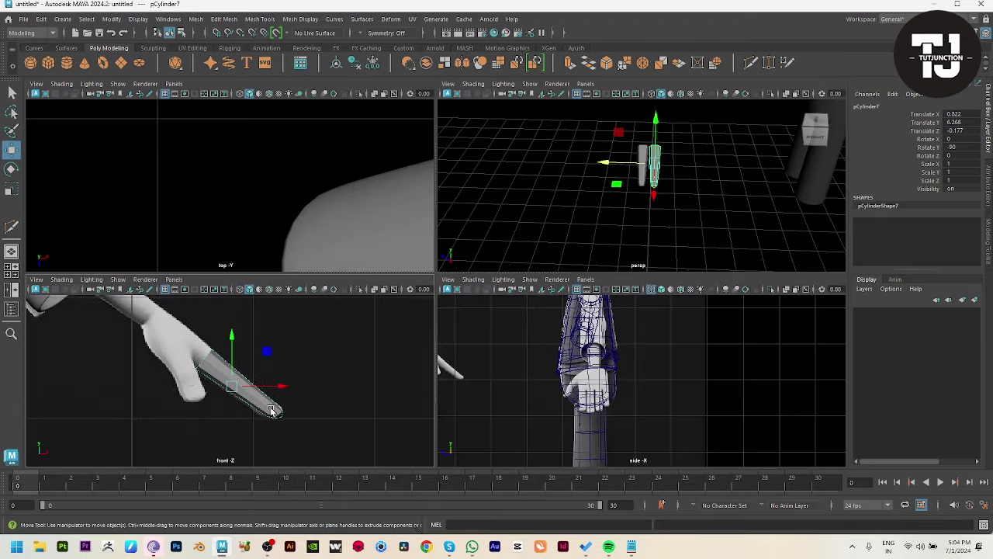
key(space)
key(f)
scroll(609, 307, down, 5)
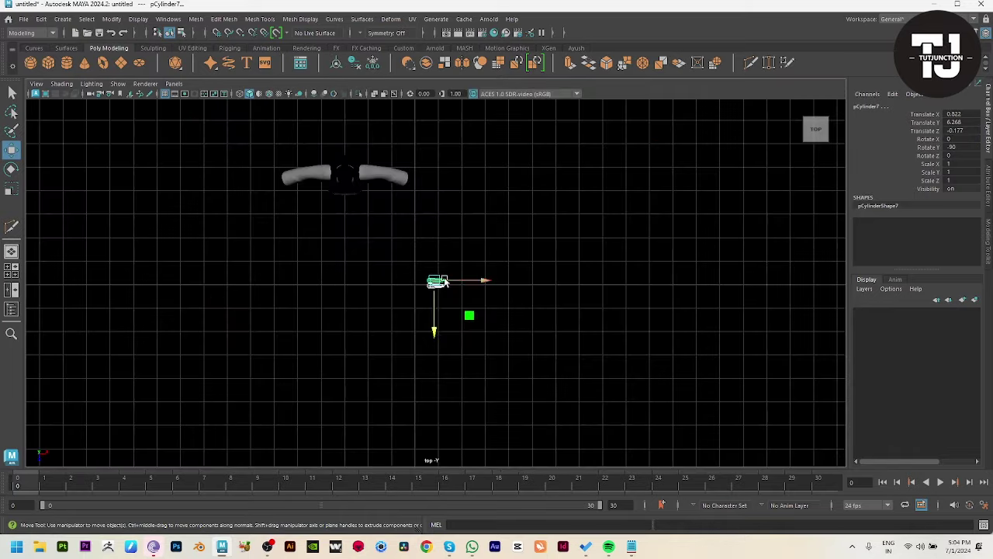
Step: Slide the finger cylinders forward along Z in side view onto the hand
key(space)
key(space)
scroll(509, 429, down, 3)
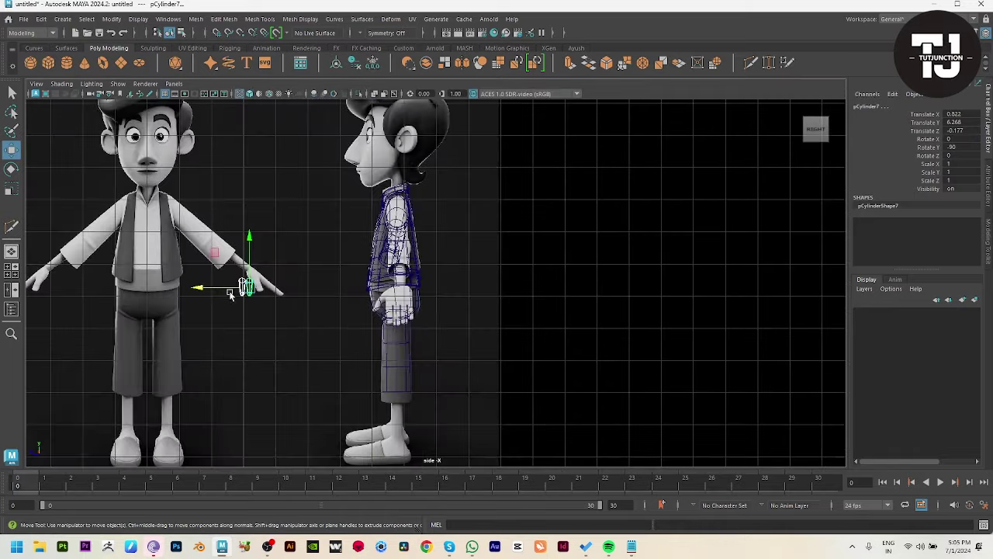
drag(210, 299, 311, 303)
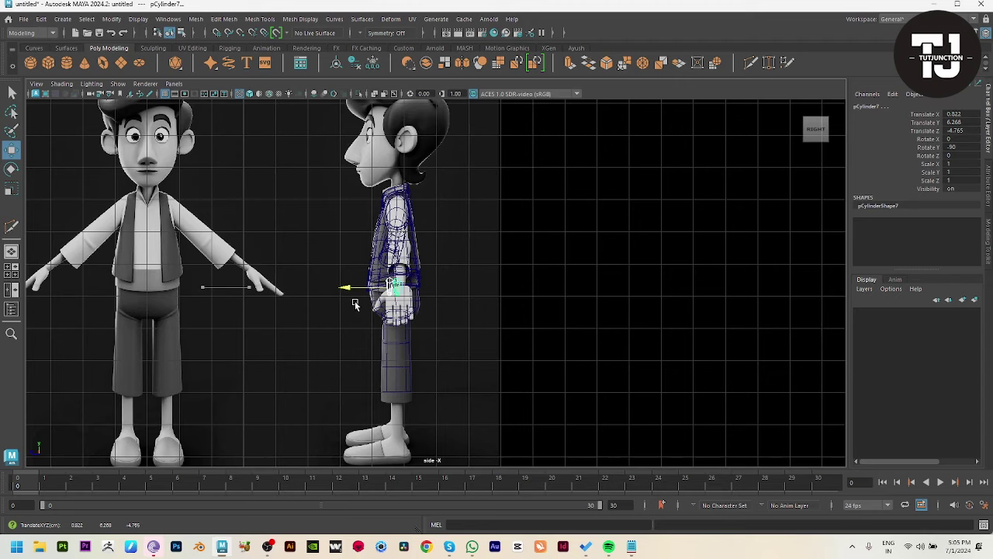
scroll(353, 305, up, 1)
scroll(477, 373, up, 4)
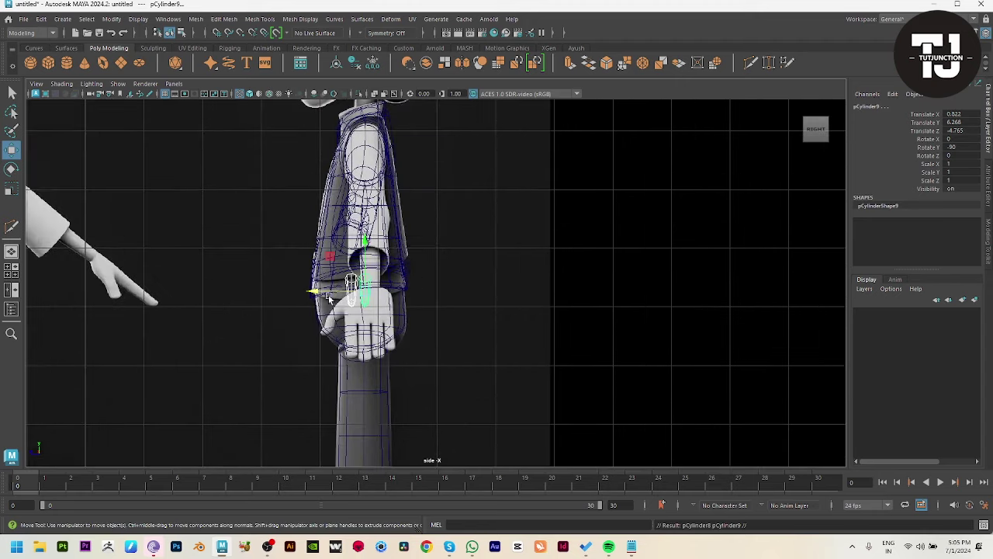
drag(330, 298, 337, 295)
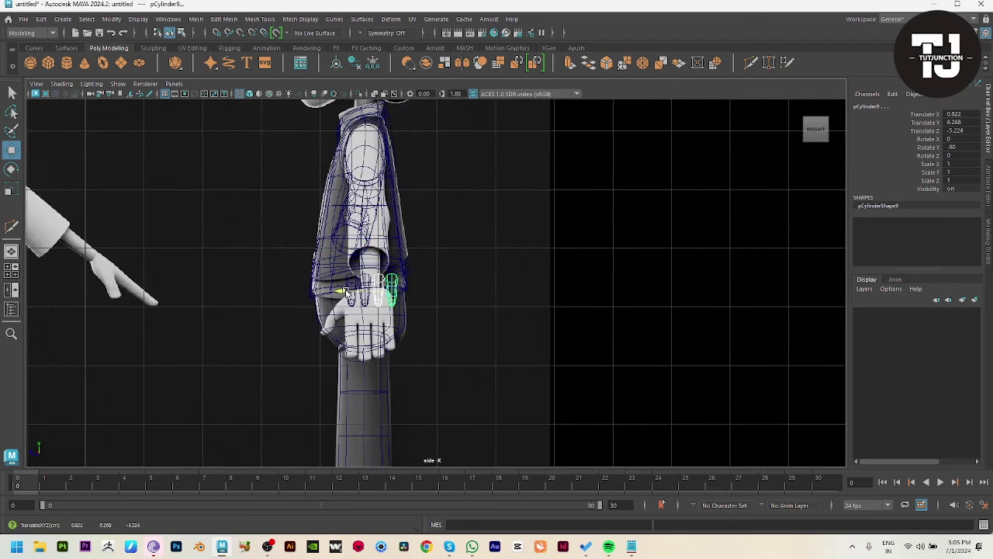
key(space)
drag(603, 200, 626, 233)
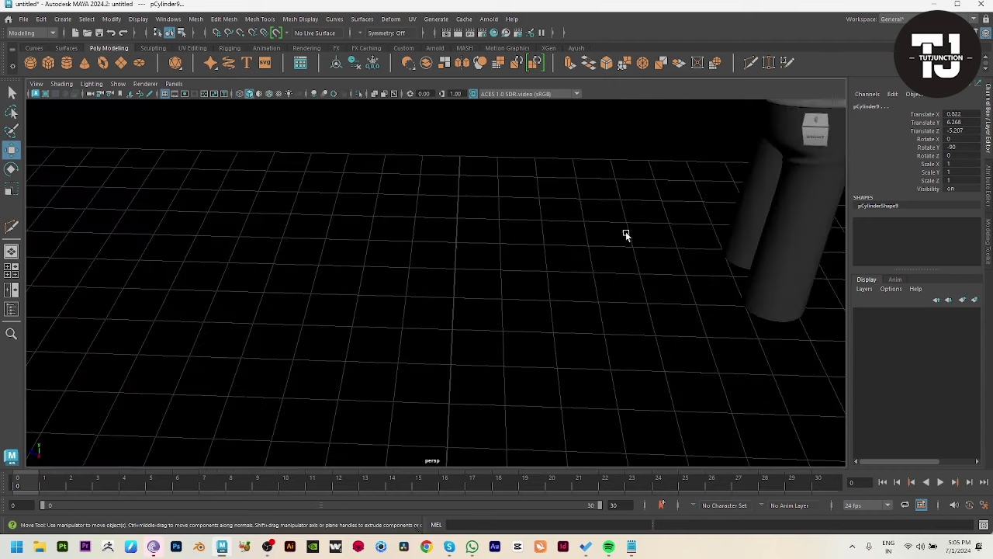
Step: Enlarge one finger cylinder and nudge it into place over the hand
key(f)
mouse_move(597, 293)
alt+mouse_down()
mouse_move(392, 287)
mouse_move(404, 334)
alt+mouse_up()
mouse_move(440, 399)
mouse_down()
mouse_move(386, 355)
mouse_move(402, 388)
mouse_up()
key(r)
key(w)
mouse_move(372, 291)
mouse_down()
mouse_move(409, 292)
mouse_move(455, 270)
mouse_move(437, 268)
mouse_move(448, 264)
mouse_move(478, 287)
mouse_move(463, 262)
mouse_move(418, 272)
mouse_move(414, 225)
mouse_move(414, 260)
mouse_move(517, 256)
mouse_move(505, 240)
mouse_move(461, 275)
mouse_move(537, 390)
mouse_move(607, 324)
mouse_move(523, 324)
mouse_move(605, 337)
mouse_up()
Step: Adjust the next finger cylinder, then duplicate it and resize the copy
click(409, 346)
key(r)
key(w)
key(ctrl+d)
key(r)
key(w)
Step: Select the first finger cylinder and check the row in the side and front views
click(439, 342)
key(space)
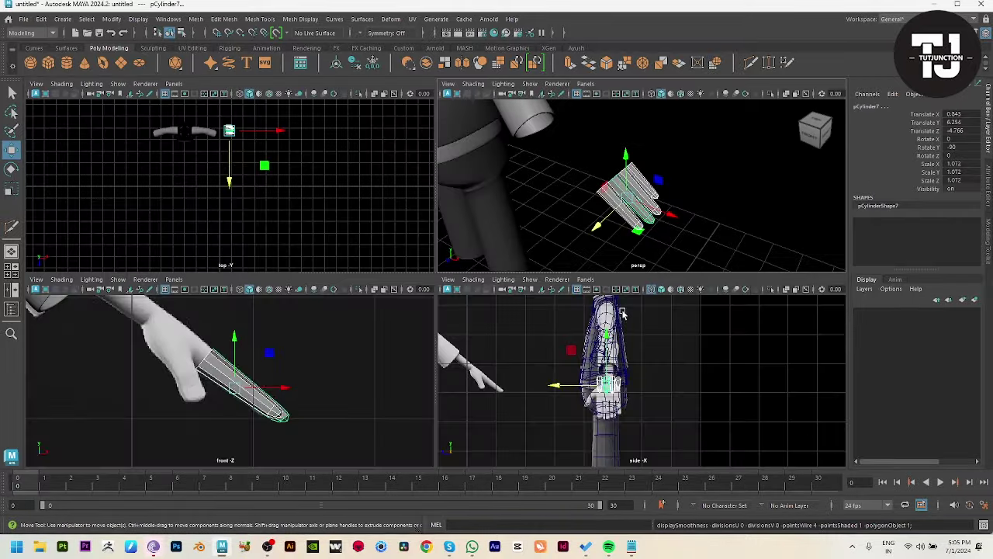
scroll(623, 312, up, 1)
key(space)
scroll(508, 290, up, 2)
key(space)
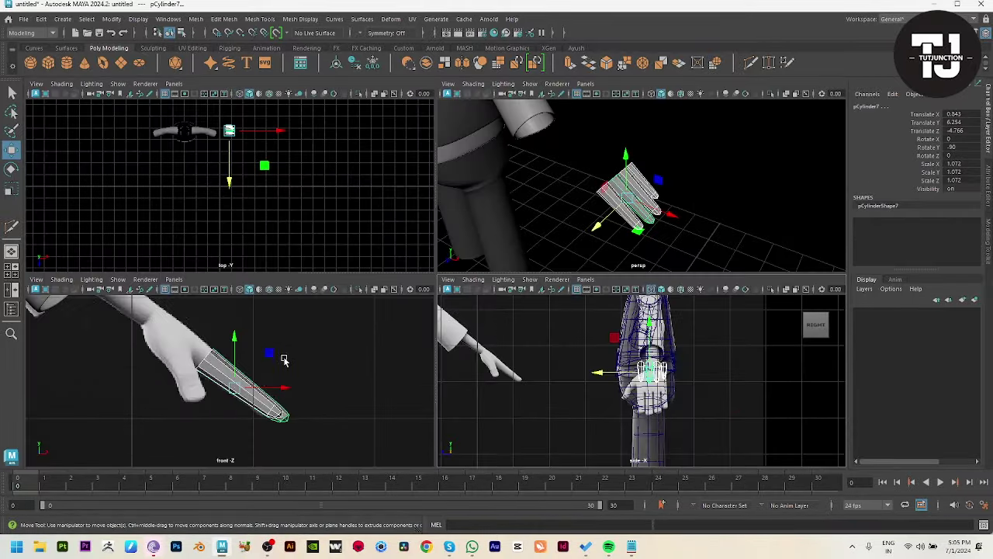
key(space)
scroll(398, 233, up, 1)
scroll(402, 259, up, 1)
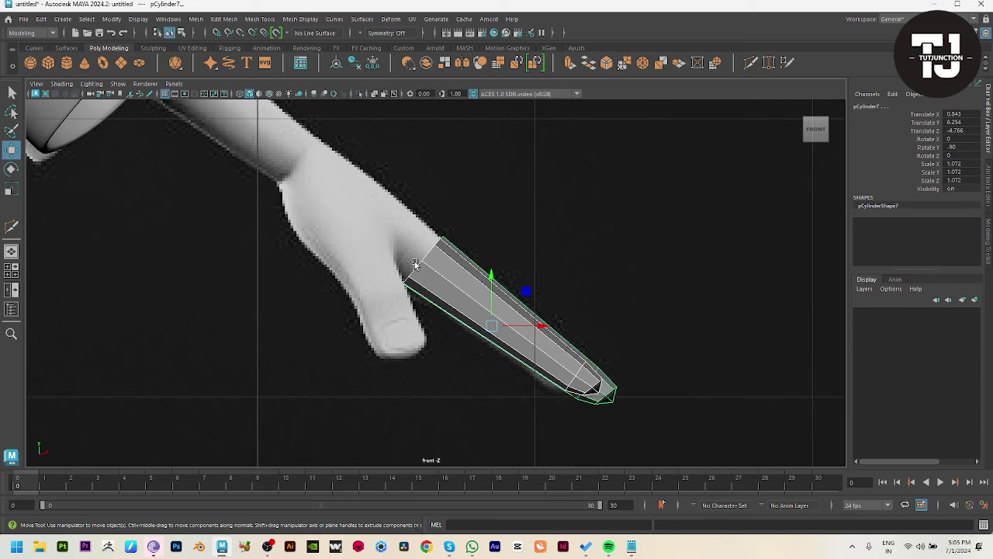
Step: Draw a flat polygon cube on the back of the hand, replacing a misplaced first attempt
click(48, 63)
drag(312, 182, 371, 233)
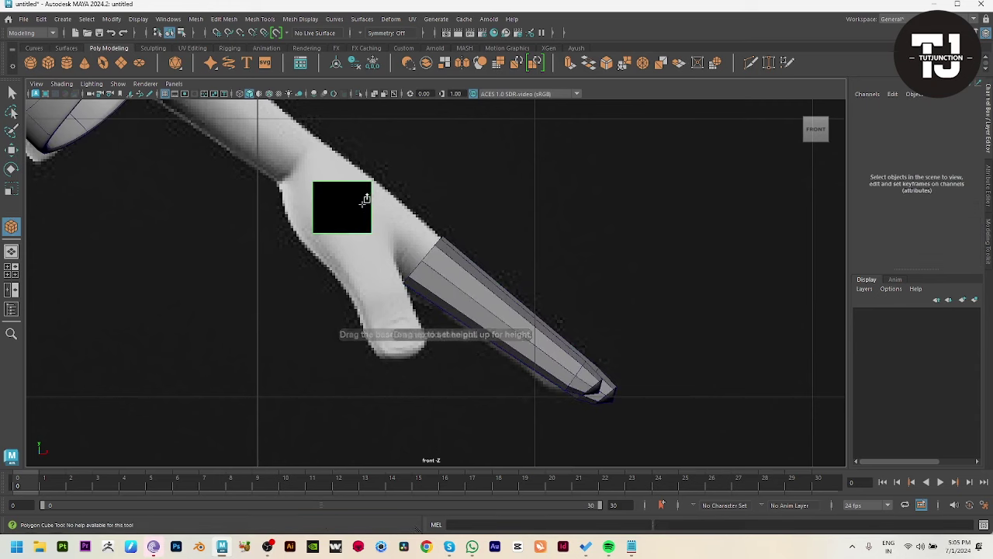
click(365, 200)
key(Delete)
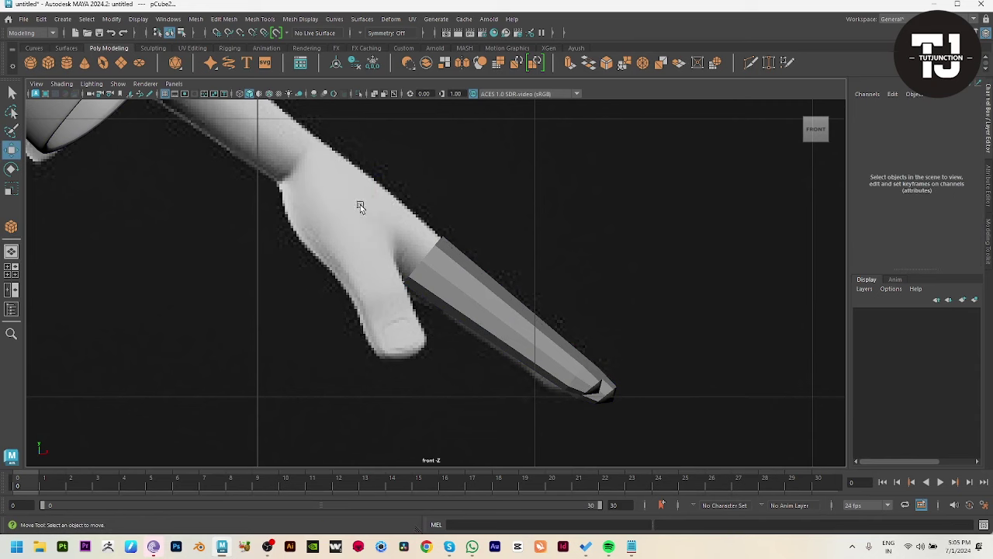
click(48, 63)
drag(338, 183, 372, 217)
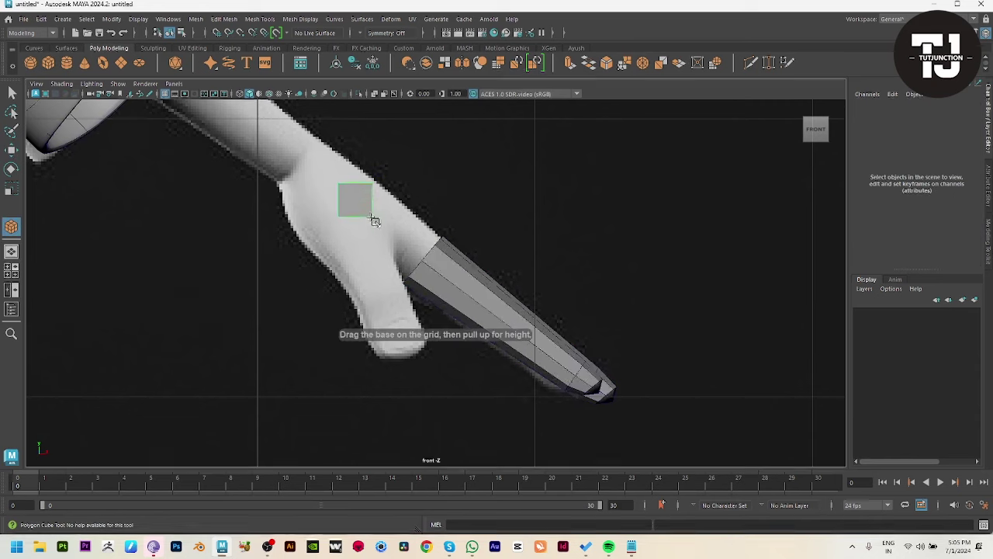
click(354, 199)
Step: Move the cube's four corner vertices to shape a palm from wrist to finger bases
key(F9)
click(338, 183)
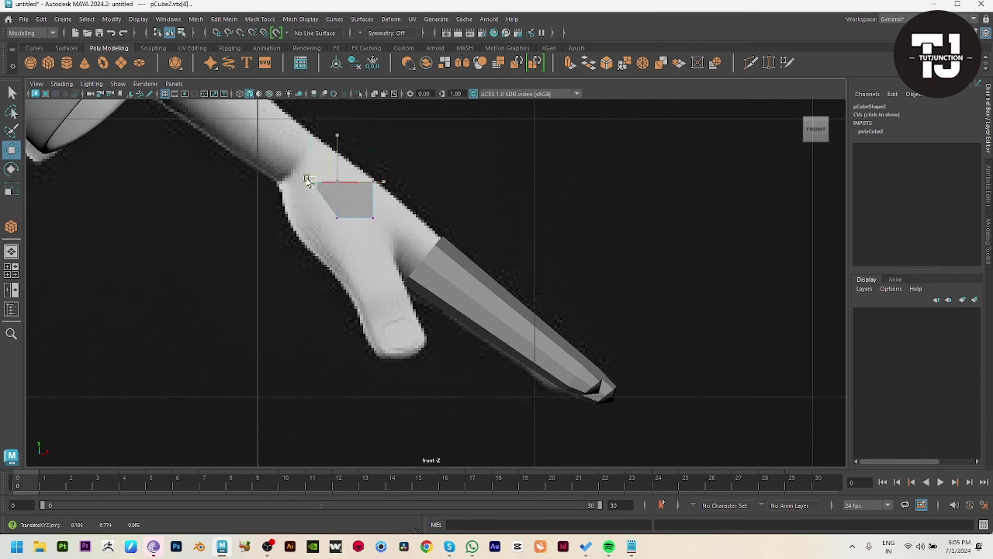
drag(338, 183, 275, 186)
click(368, 175)
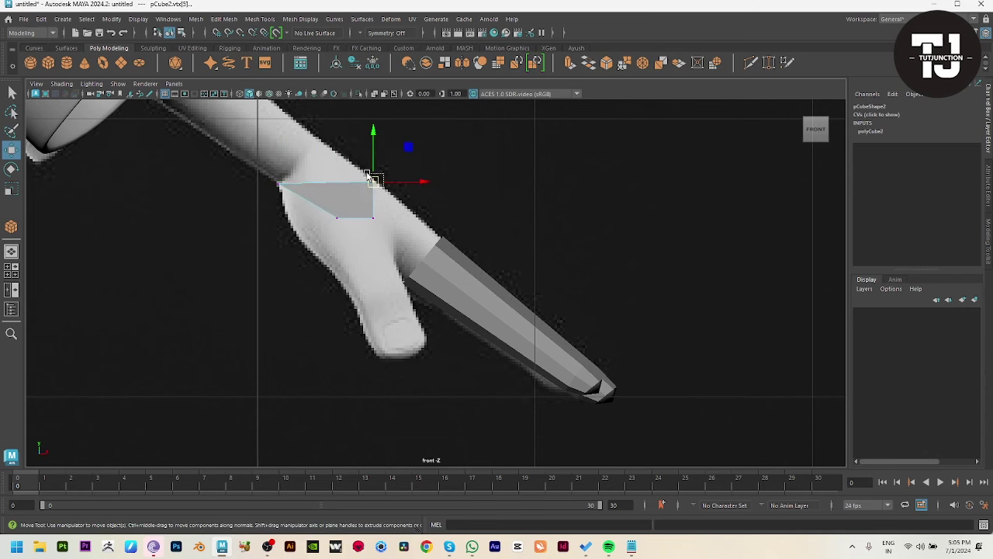
drag(383, 184, 338, 146)
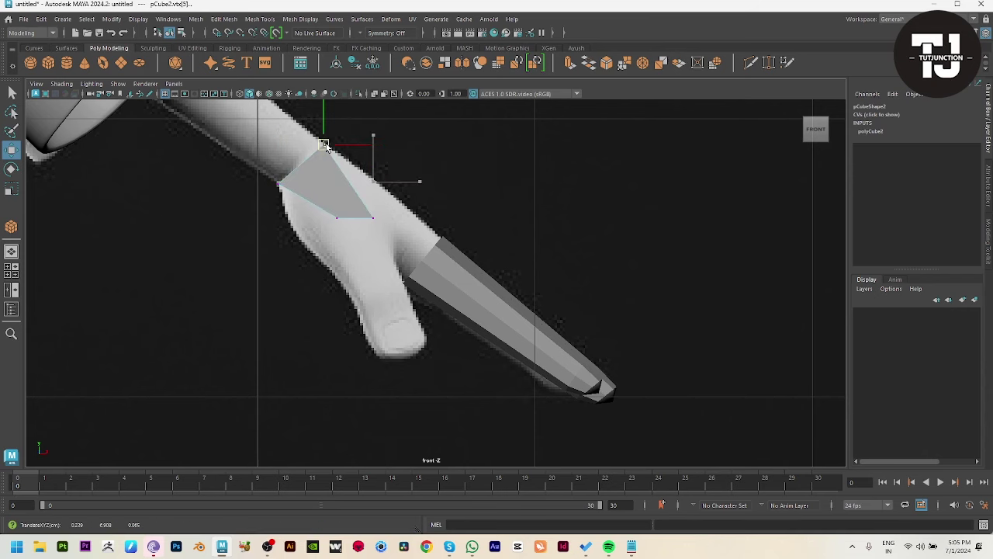
click(339, 221)
drag(339, 221, 383, 287)
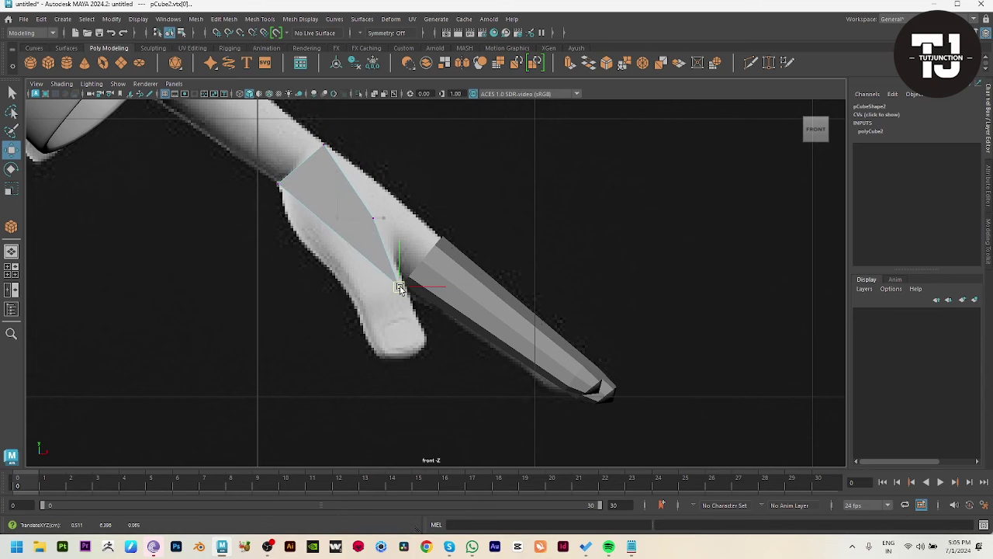
click(374, 219)
drag(373, 219, 436, 231)
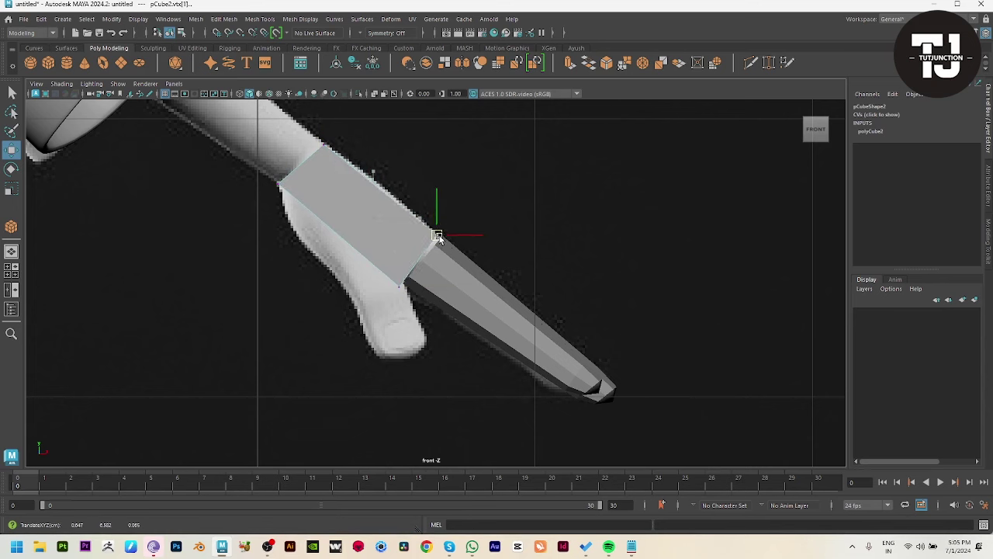
key(F8)
Step: In top view, scale the palm cube to 5.991 along Z and move it onto the finger bases
key(space)
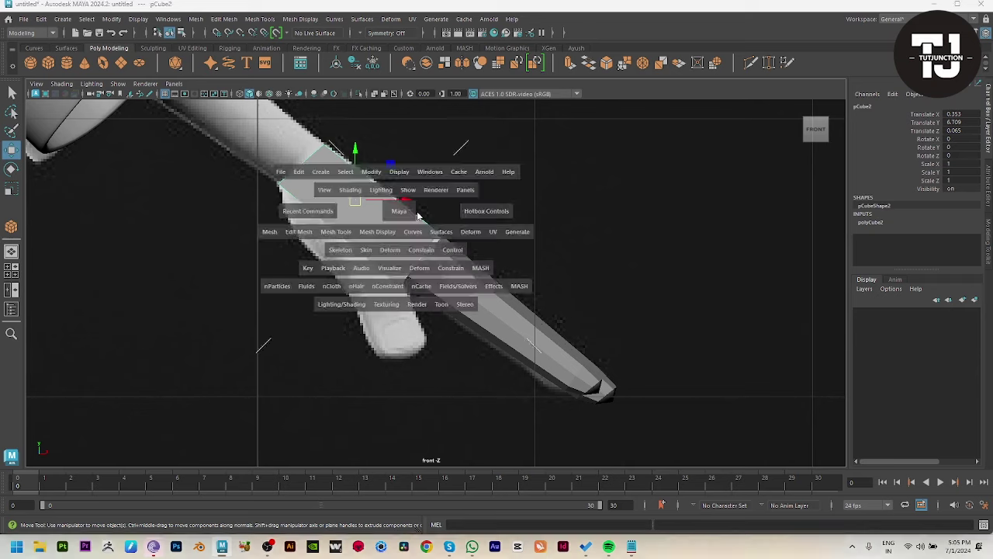
key(space)
scroll(393, 277, down, 5)
key(r)
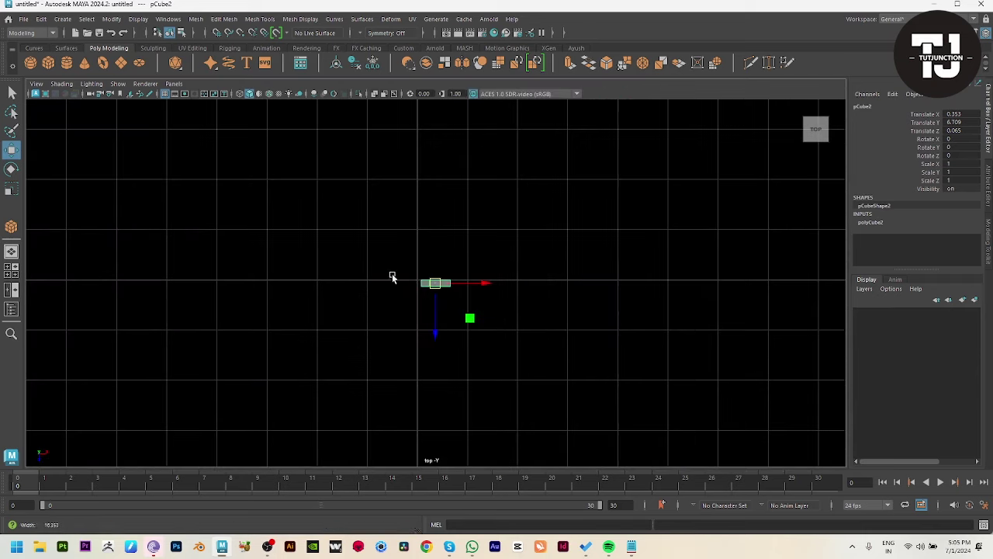
drag(438, 332, 477, 466)
key(w)
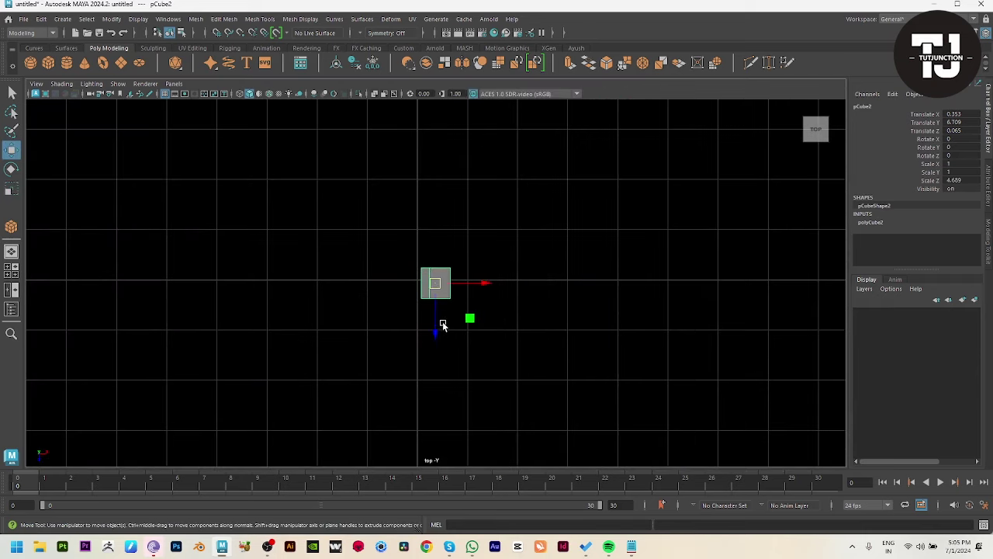
drag(442, 326, 434, 225)
mouse_move(435, 225)
alt+middle_down()
mouse_move(466, 420)
mouse_move(439, 443)
alt+middle_up()
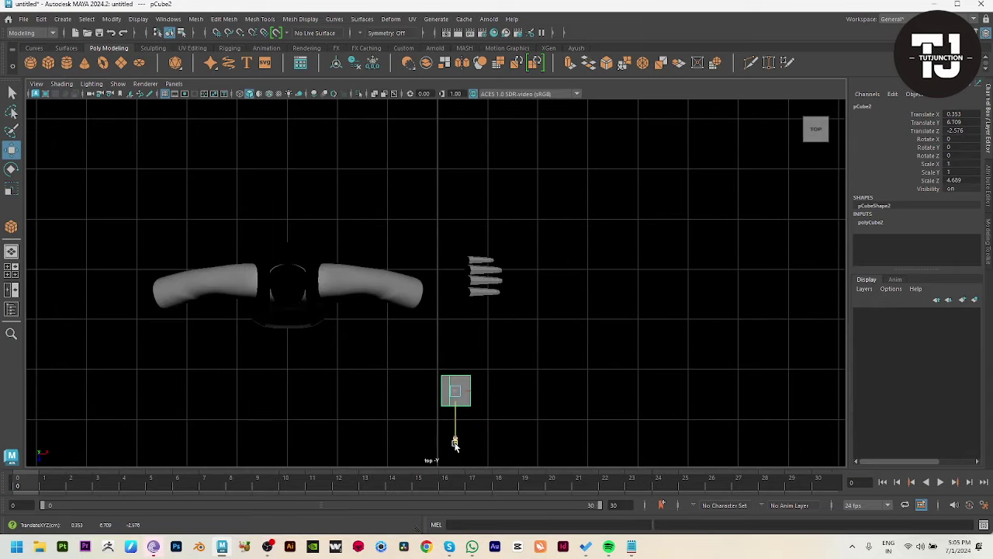
drag(455, 441, 457, 332)
key(r)
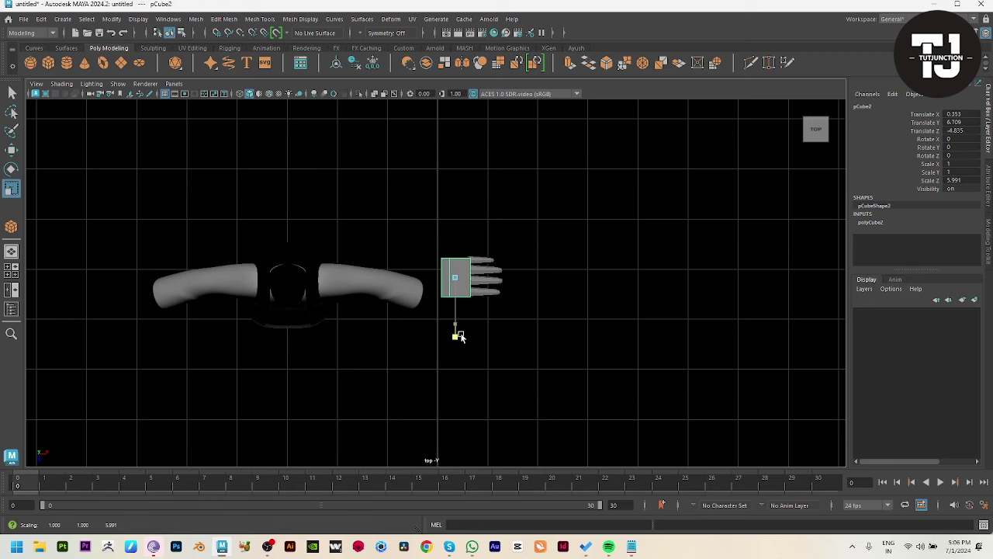
key(w)
drag(455, 328, 456, 329)
Step: Select the vertices along the palm cube's wrist edge
key(r)
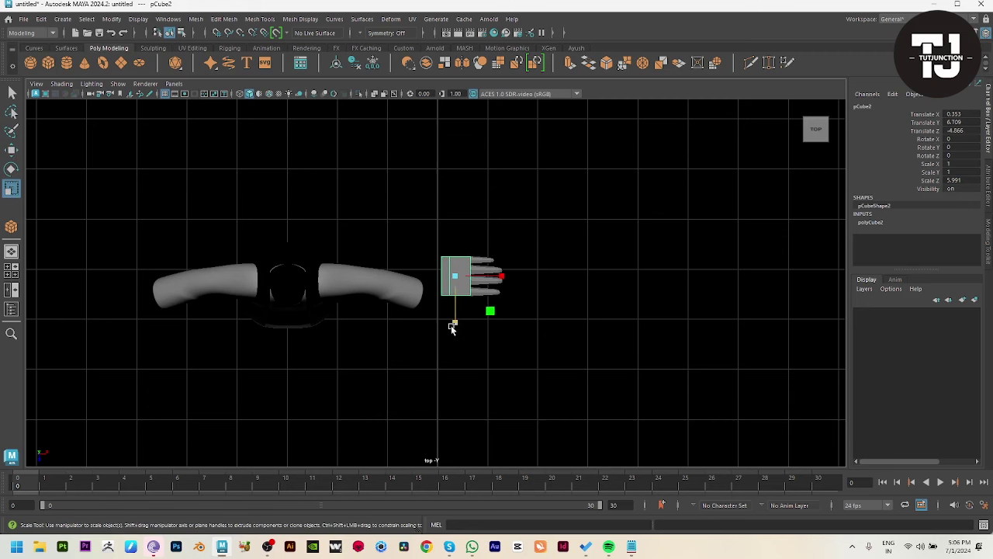
key(F9)
drag(414, 242, 456, 318)
key(w)
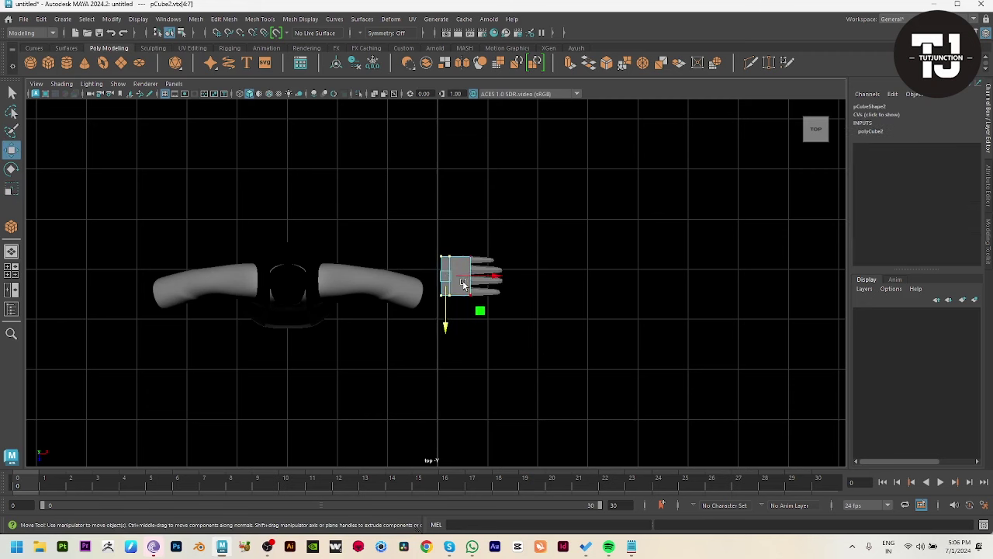
key(space)
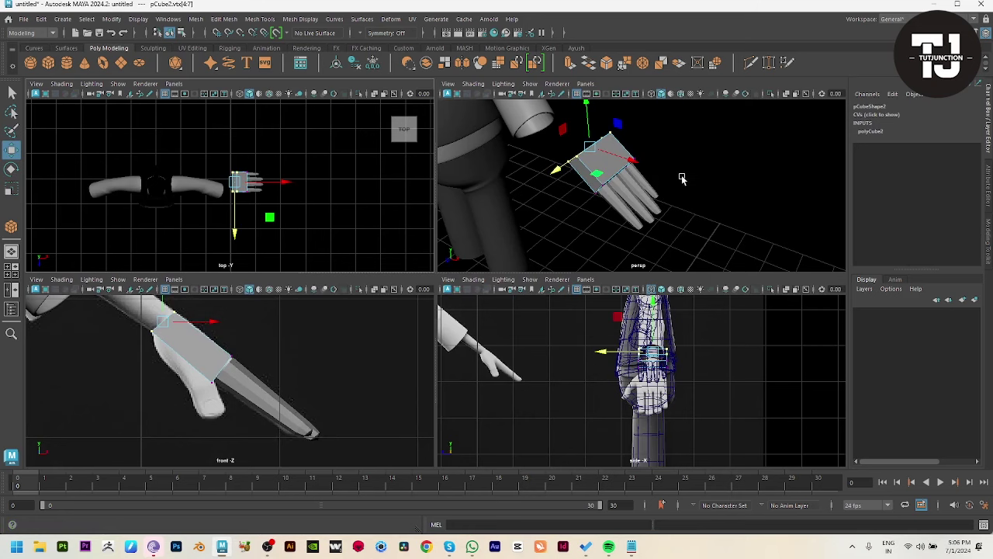
Step: Extrude the palm's wrist-side face and pull it toward the sleeve
key(space)
key(r)
mouse_move(605, 225)
alt+mouse_down()
mouse_move(501, 264)
mouse_move(386, 171)
mouse_move(355, 161)
alt+mouse_up()
click(432, 204)
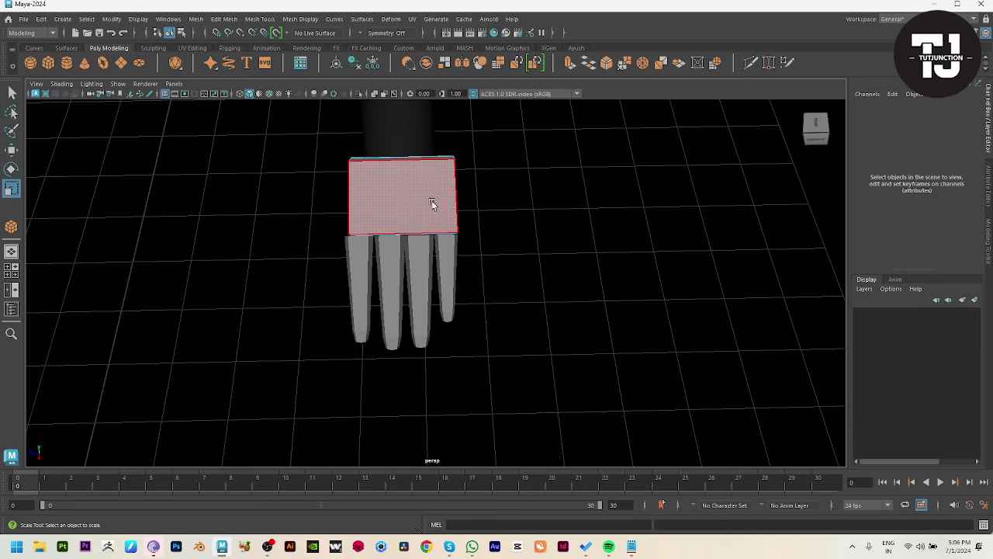
click(435, 160)
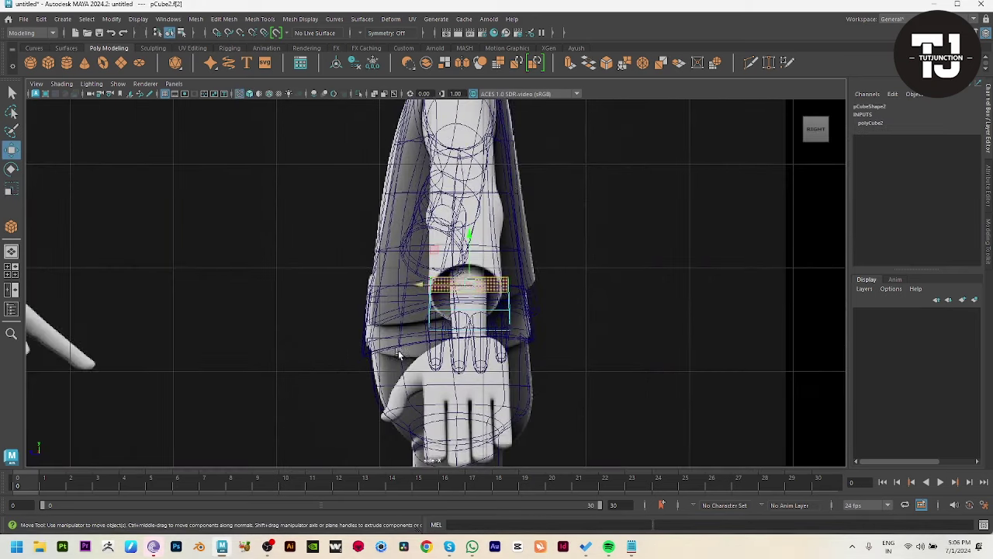
key(ctrl+e)
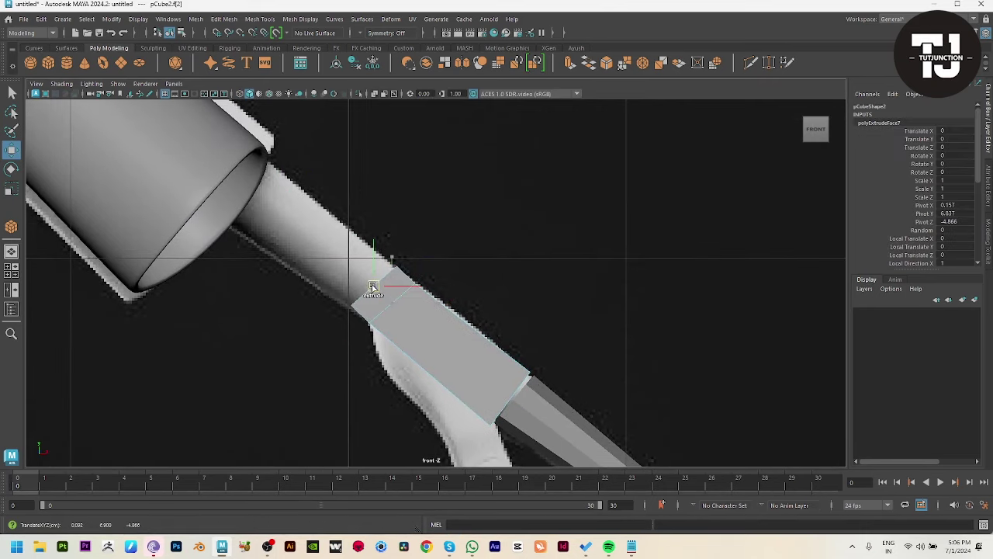
drag(374, 287, 368, 285)
Step: Narrow the extruded wrist face along Z and shrink it to fit inside the sleeve
key(r)
key(space)
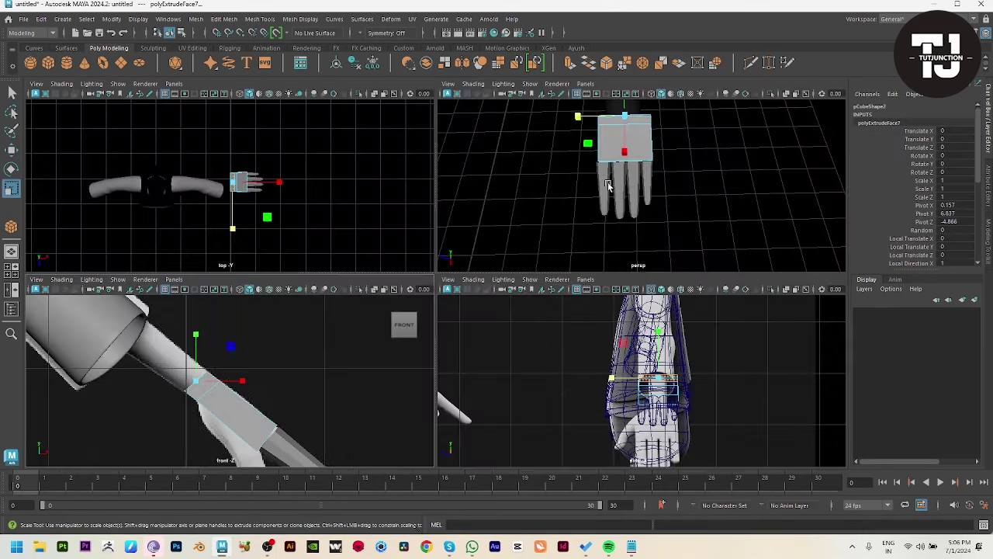
key(space)
drag(450, 329, 444, 314)
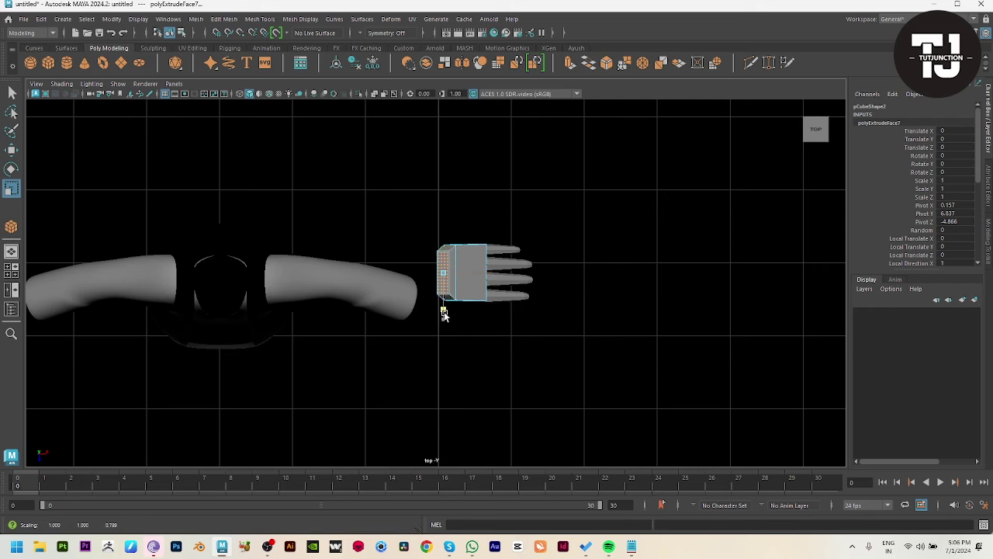
key(w)
key(space)
key(space)
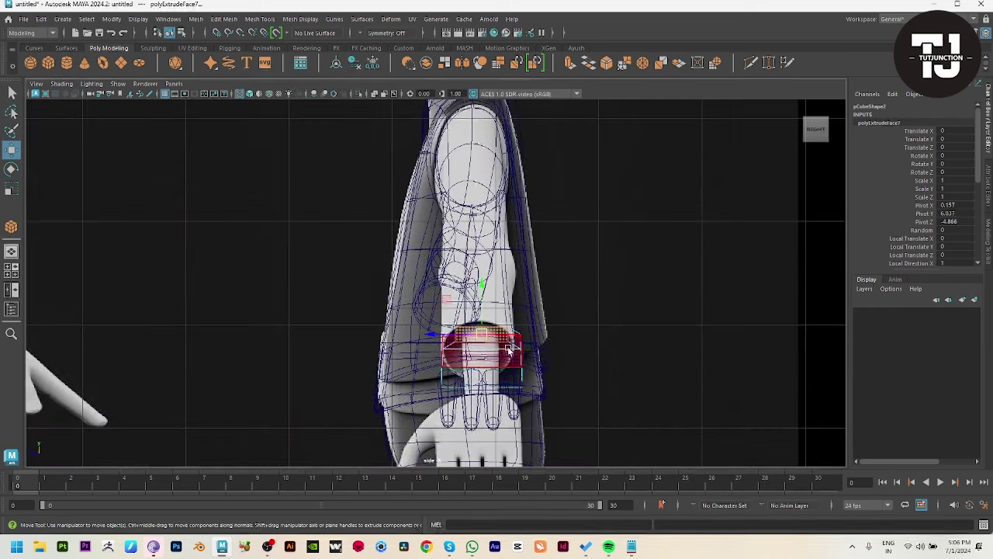
key(r)
drag(430, 335, 434, 333)
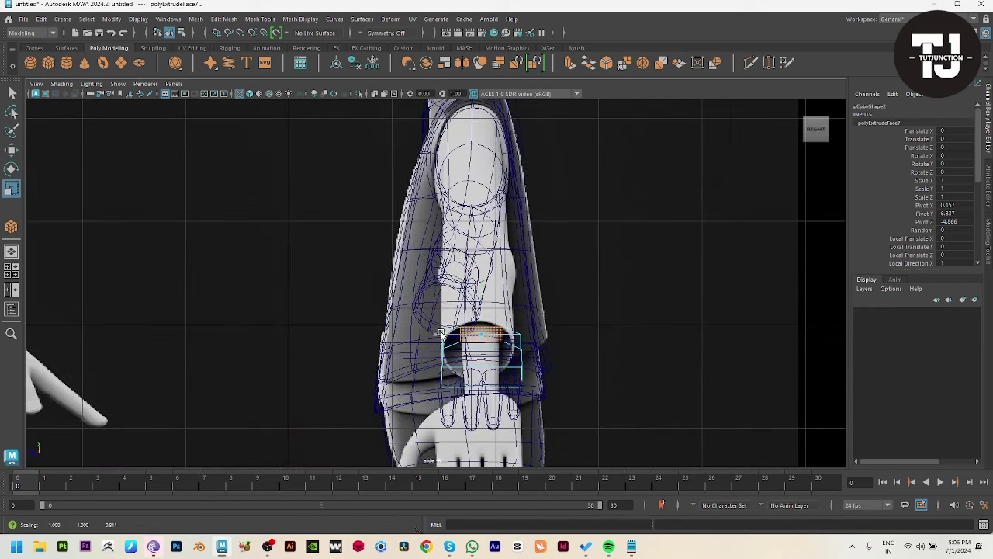
key(w)
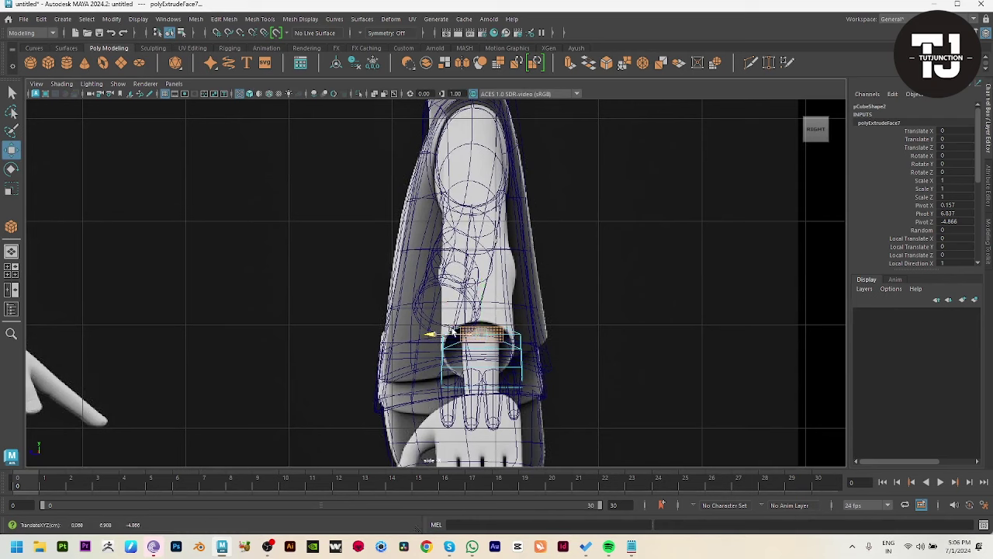
Step: Squash the wrist face slightly in depth, then orbit to check the hand against the arm
key(r)
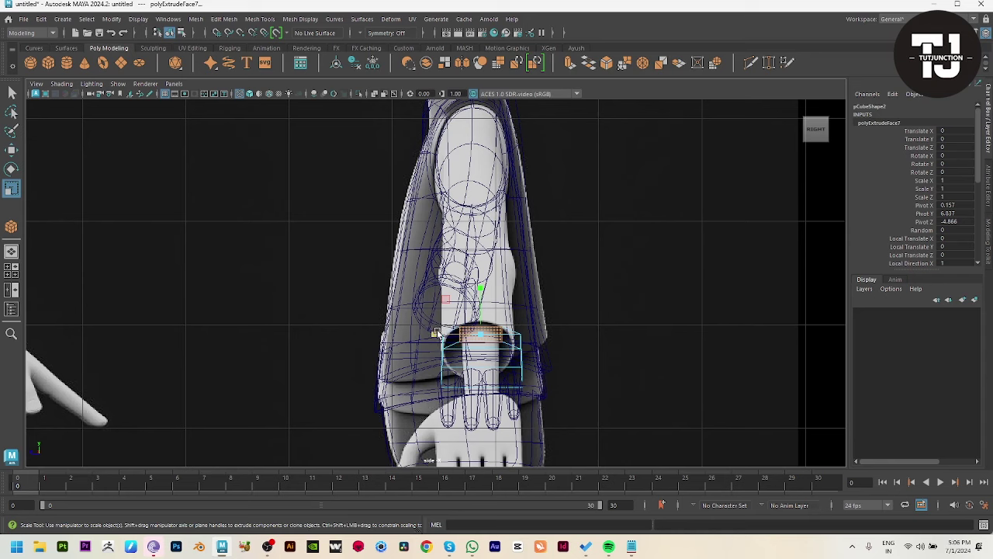
drag(435, 333, 437, 335)
key(w)
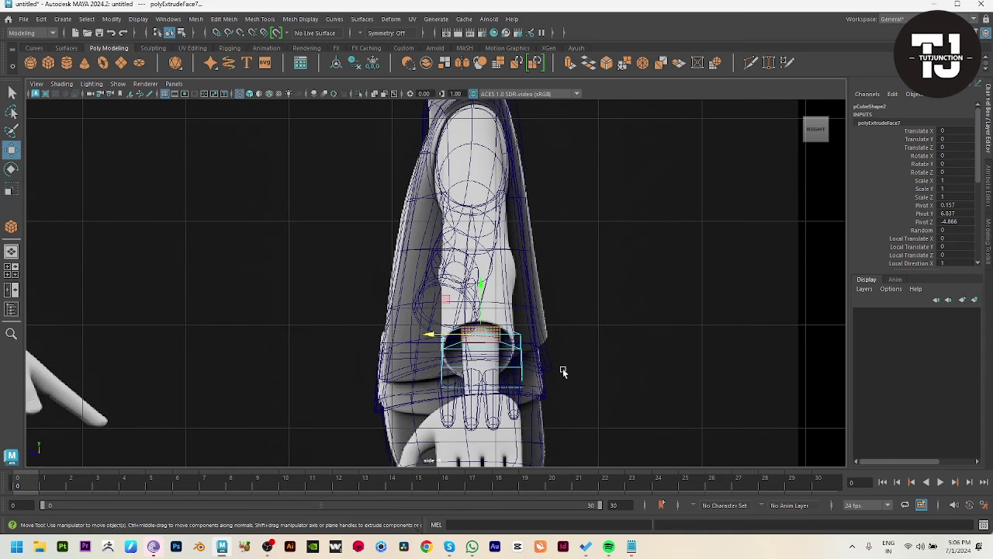
key(space)
key(space)
mouse_move(556, 270)
alt+mouse_down()
mouse_move(556, 249)
mouse_move(508, 210)
mouse_move(650, 204)
mouse_move(539, 247)
mouse_move(474, 233)
alt+mouse_up()
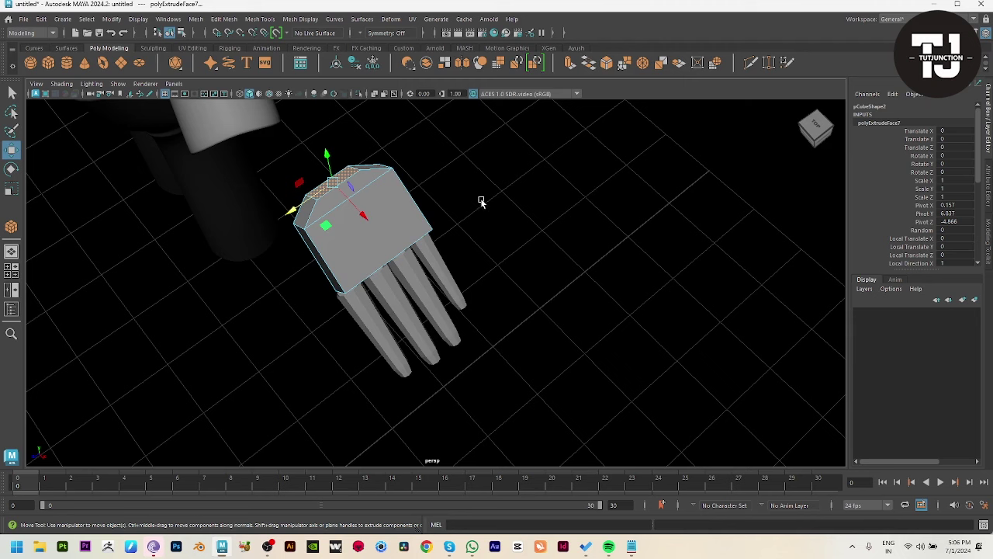
alt+drag(481, 202, 440, 160)
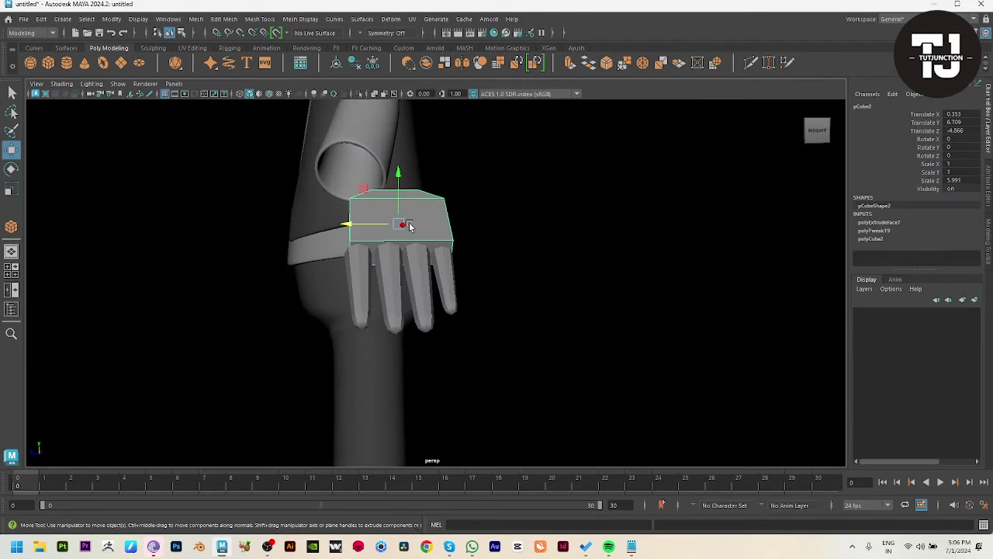
Step: Insert four edge loops across the palm block, one per finger
shift+right_click(569, 177)
shift+right_drag(569, 177, 504, 189)
mouse_move(450, 234)
alt+mouse_down()
mouse_move(399, 233)
mouse_move(395, 246)
alt+mouse_up()
click(386, 241)
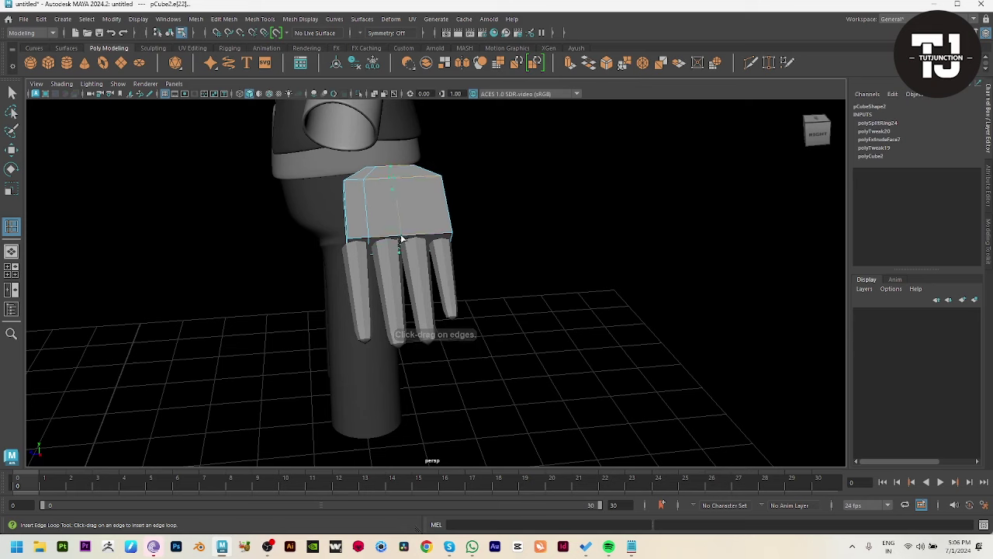
click(401, 240)
mouse_move(401, 239)
alt+mouse_down()
mouse_move(475, 264)
mouse_move(477, 280)
mouse_move(472, 259)
mouse_move(499, 277)
alt+mouse_up()
click(437, 238)
click(480, 256)
Step: Orbit and zoom in on the palm to inspect its four new sections
key(w)
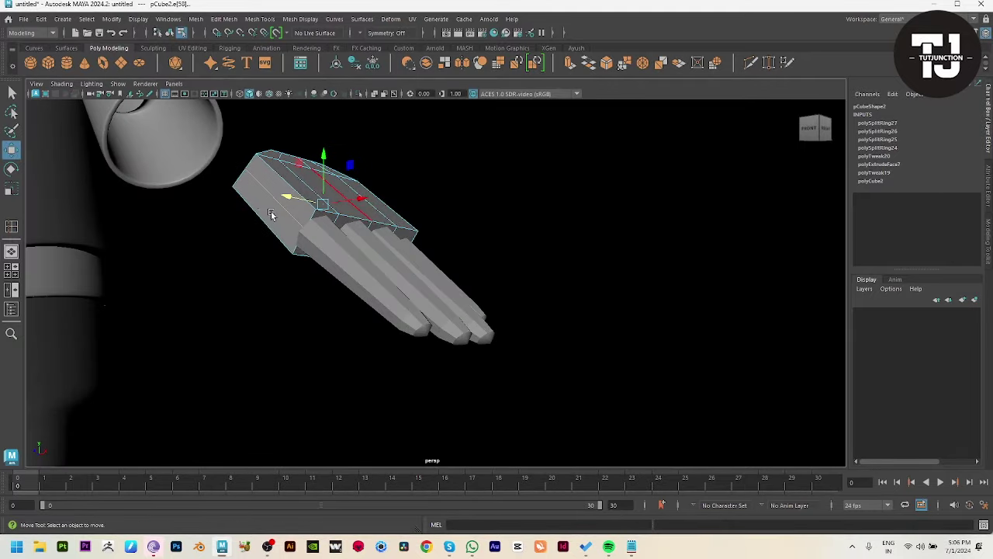
alt+drag(271, 215, 323, 193)
click(299, 217)
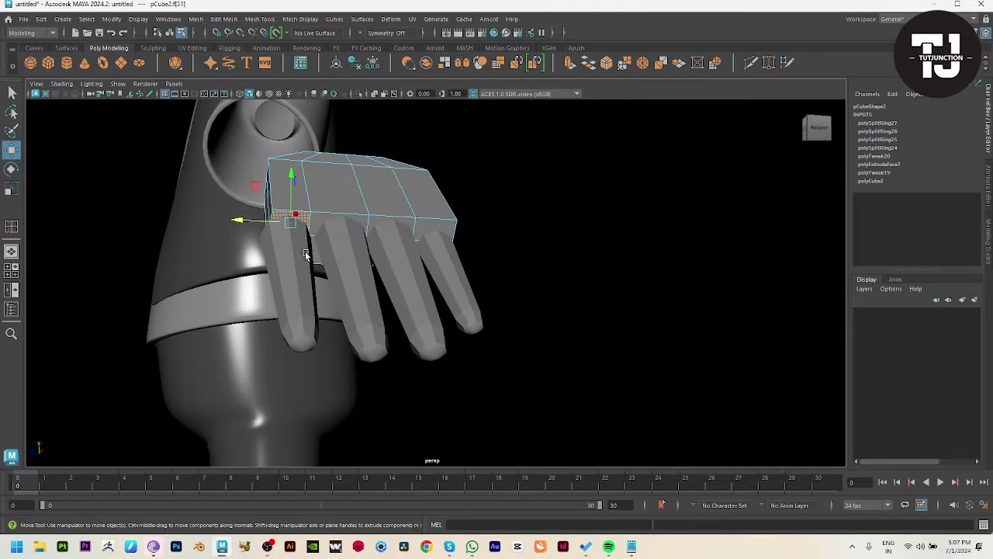
alt+drag(298, 262, 358, 276)
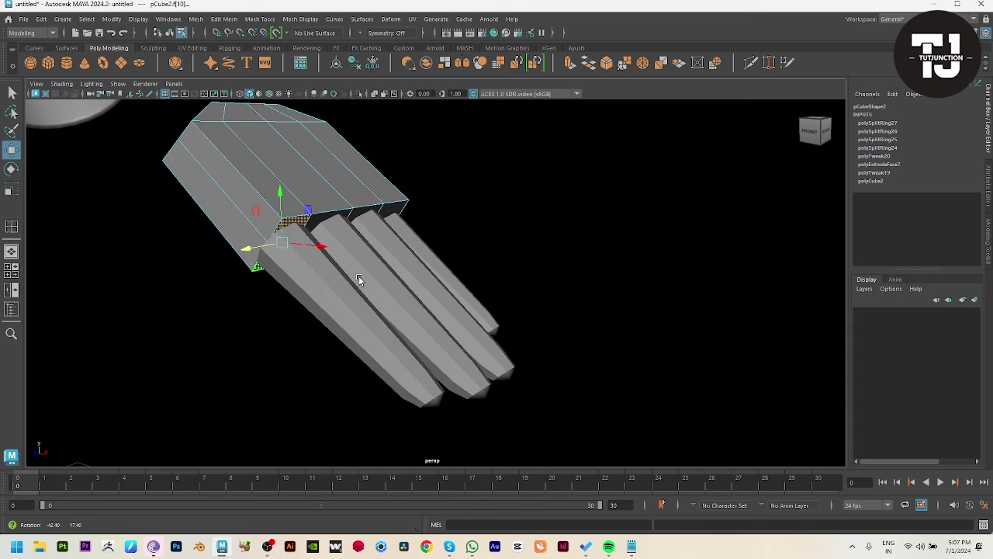
click(357, 225)
alt+drag(345, 229, 352, 341)
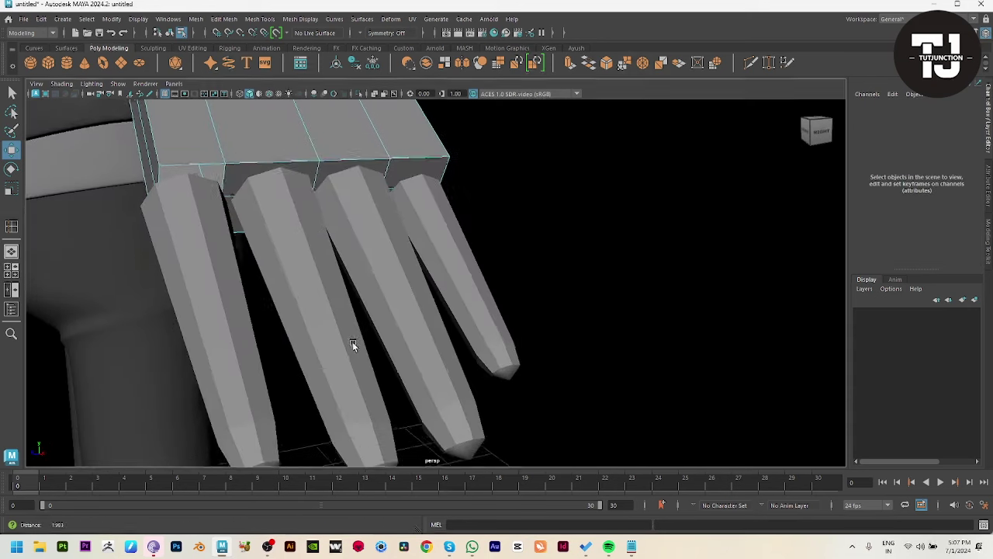
Step: Select the palm's left side edge and its front edge
click(193, 162)
key(ctrl+z)
click(195, 167)
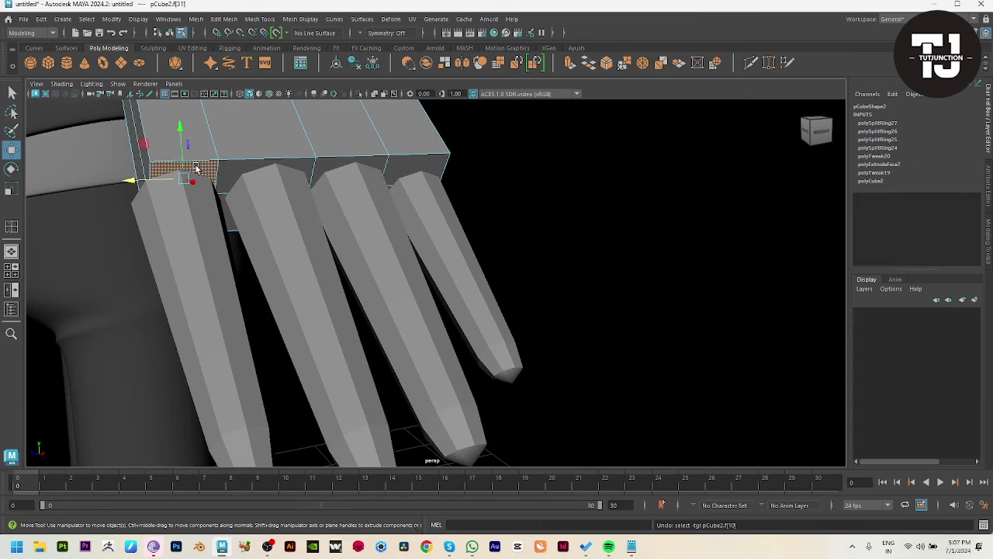
click(152, 176)
click(148, 148)
alt+drag(292, 178, 275, 276)
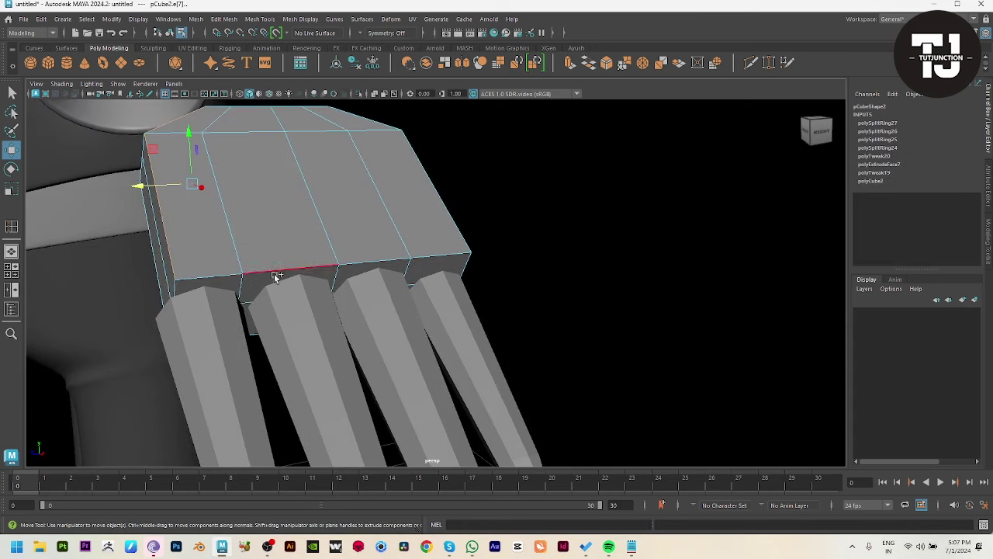
shift+click(228, 267)
alt+drag(440, 219, 264, 170)
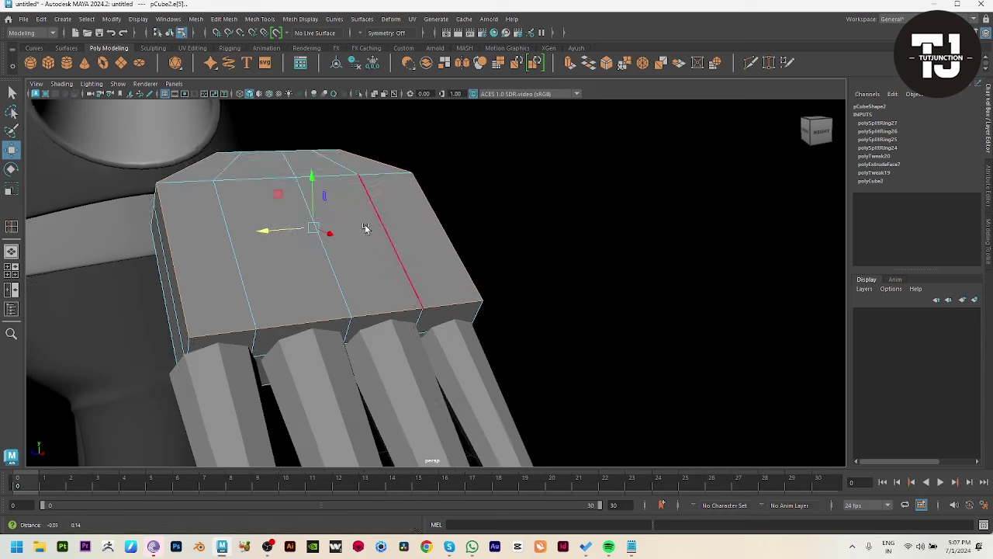
Step: Scale the selected edges inward to about 0.891 and nudge them into place
key(r)
drag(306, 247, 303, 247)
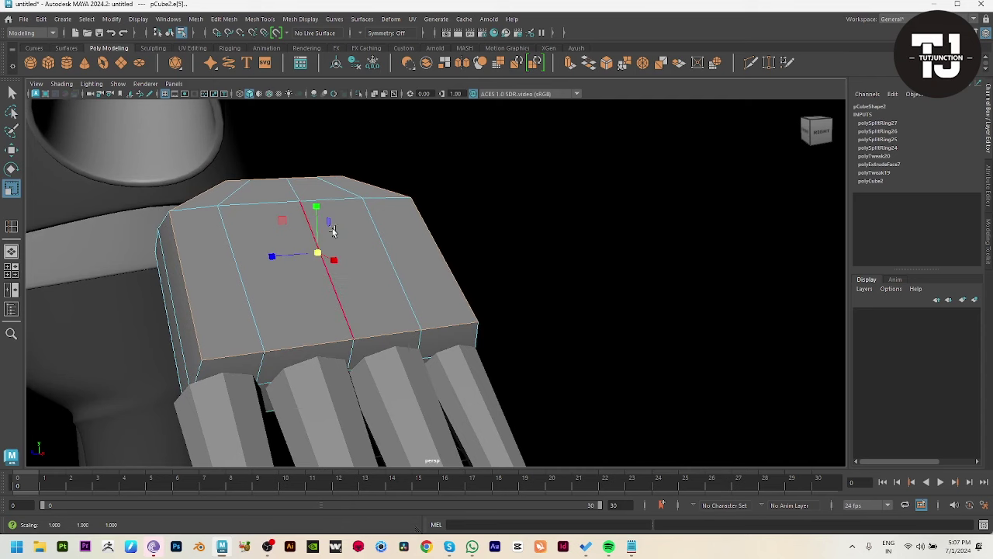
alt+drag(332, 230, 396, 230)
key(w)
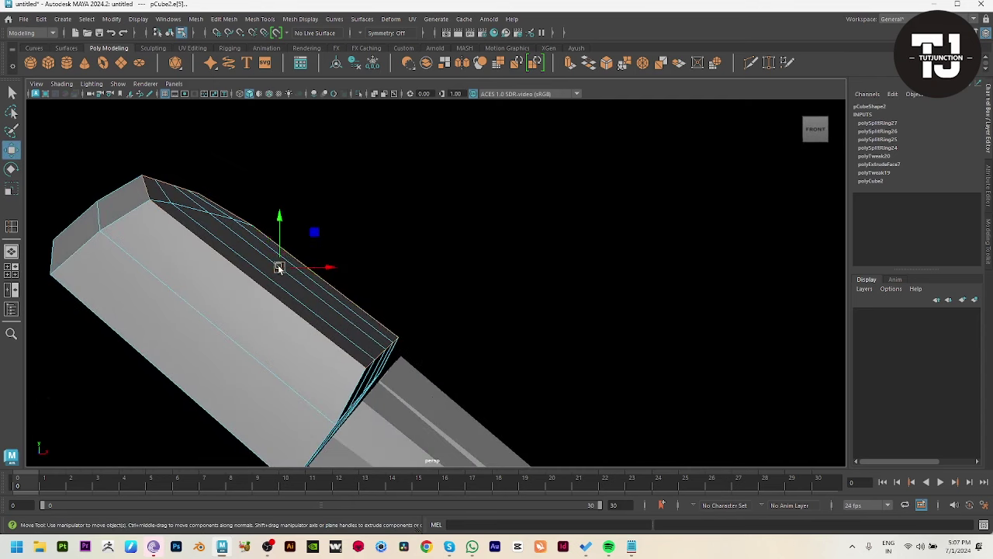
mouse_move(279, 267)
mouse_down()
mouse_move(271, 275)
mouse_move(469, 193)
mouse_move(462, 202)
mouse_up()
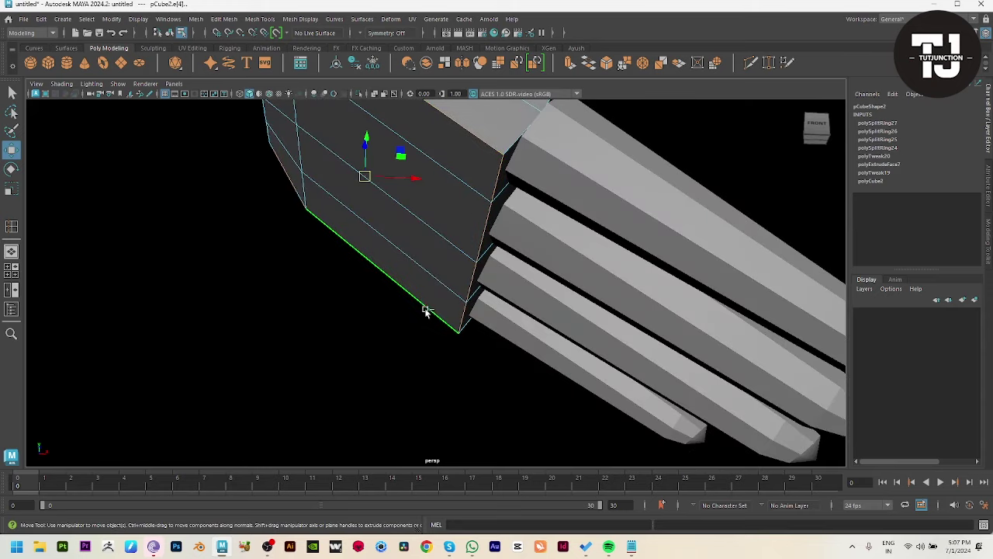
alt+drag(426, 312, 484, 372)
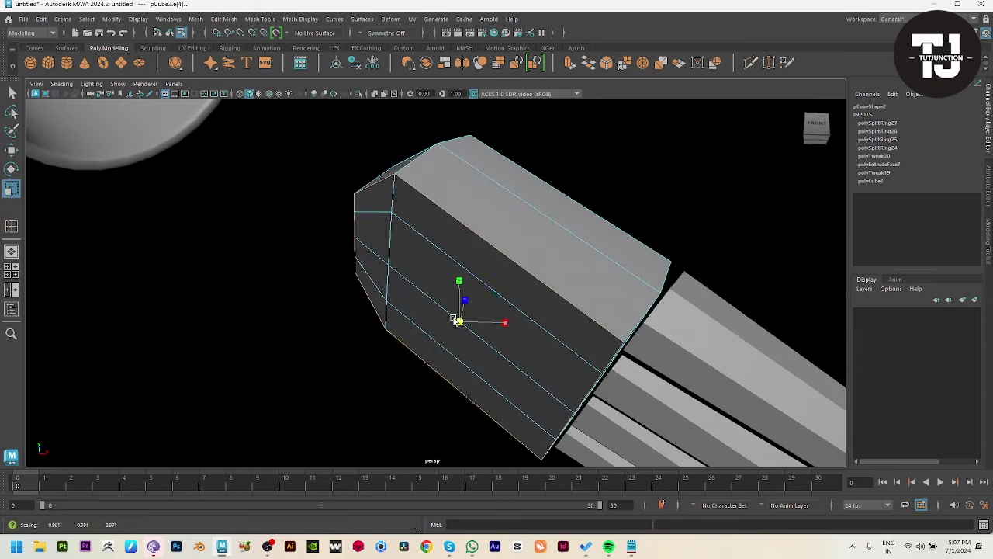
alt+drag(488, 317, 424, 324)
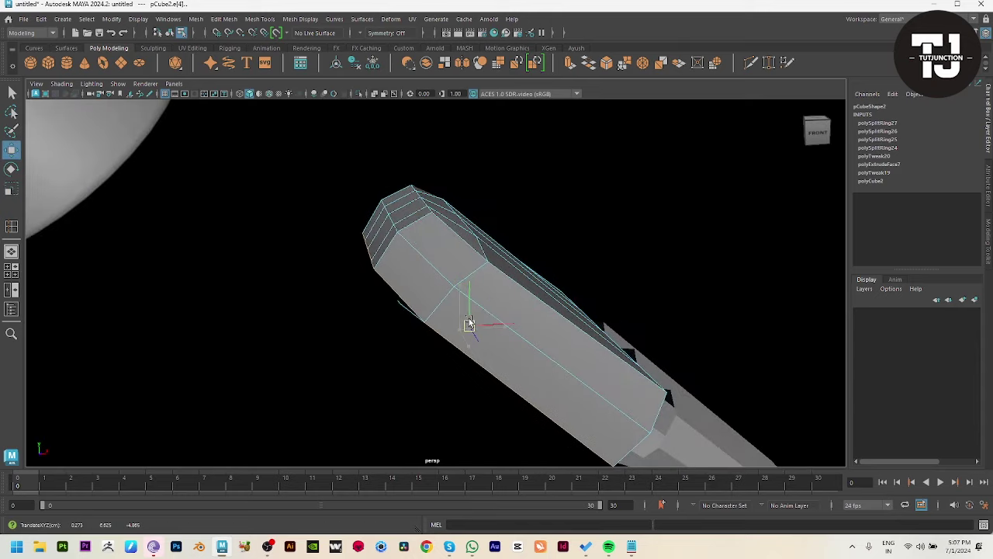
Step: Extrude palm face f[10] above the first finger into a short stub, after undoing a first attempt
mouse_move(594, 335)
alt+mouse_down()
mouse_move(555, 311)
mouse_move(377, 326)
mouse_move(450, 266)
mouse_move(411, 222)
mouse_move(423, 332)
mouse_move(391, 317)
mouse_move(483, 311)
alt+mouse_up()
key(ctrl+e)
mouse_move(552, 282)
alt+mouse_down()
mouse_move(568, 304)
mouse_move(595, 259)
mouse_move(572, 259)
mouse_move(561, 277)
alt+mouse_up()
key(ctrl+z)
click(549, 264)
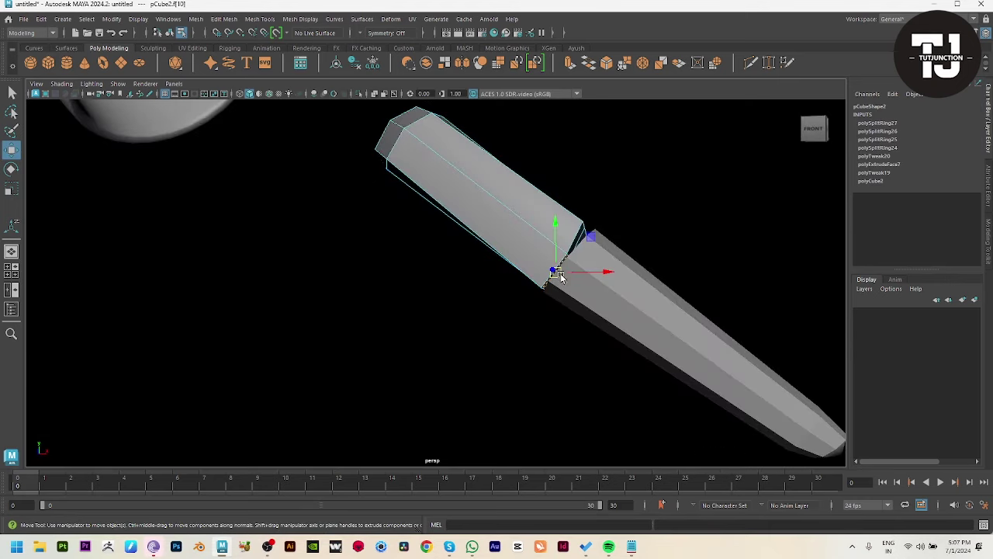
mouse_move(577, 242)
alt+mouse_down()
mouse_move(612, 409)
mouse_move(528, 250)
mouse_move(607, 327)
alt+mouse_up()
key(ctrl+e)
mouse_move(568, 356)
alt+mouse_down()
mouse_move(583, 292)
mouse_move(546, 305)
mouse_move(586, 297)
mouse_move(588, 272)
mouse_move(575, 266)
alt+mouse_up()
key(w)
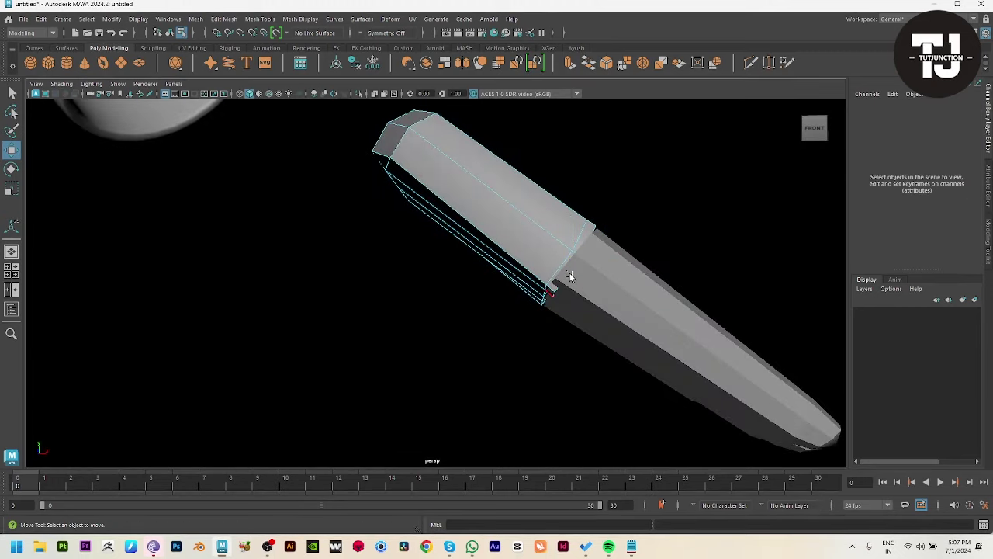
mouse_move(569, 273)
alt+mouse_down()
mouse_move(650, 288)
mouse_move(588, 298)
alt+mouse_up()
Step: Undo back to the extruded palm face selection after stray finger and object picks
alt+drag(544, 335, 367, 349)
click(407, 347)
alt+right_drag(408, 347, 463, 408)
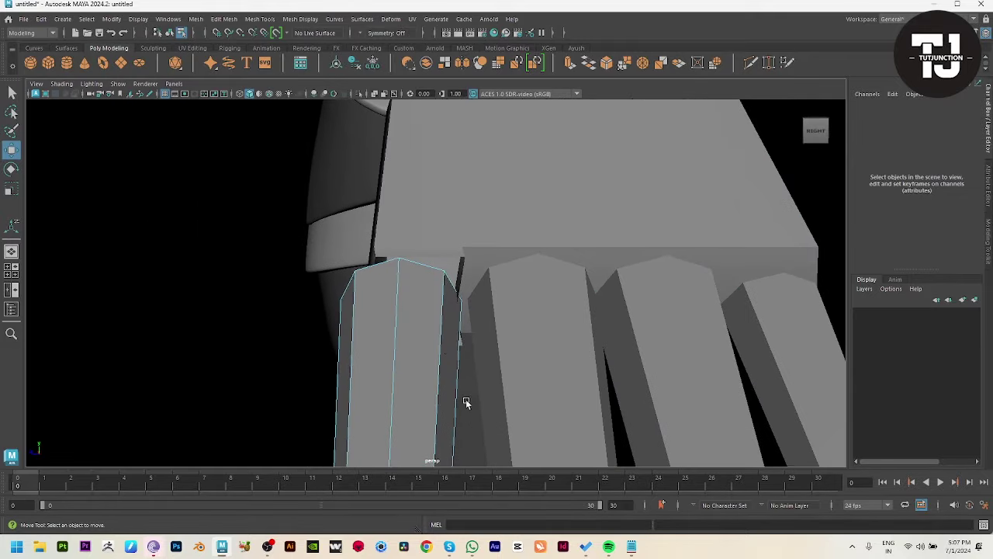
key(F8)
mouse_move(395, 354)
alt+mouse_down()
mouse_move(450, 388)
mouse_move(596, 376)
mouse_move(492, 300)
mouse_move(372, 151)
alt+mouse_up()
click(391, 163)
key(ctrl+z)
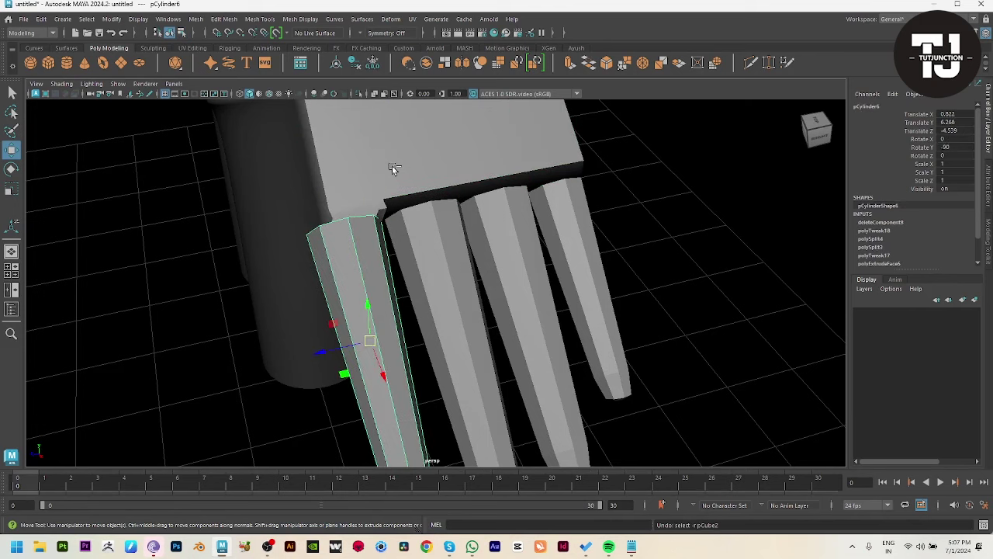
key(ctrl+z)
key(ctrl+z)
key(ctrl+z)
key(ctrl+z)
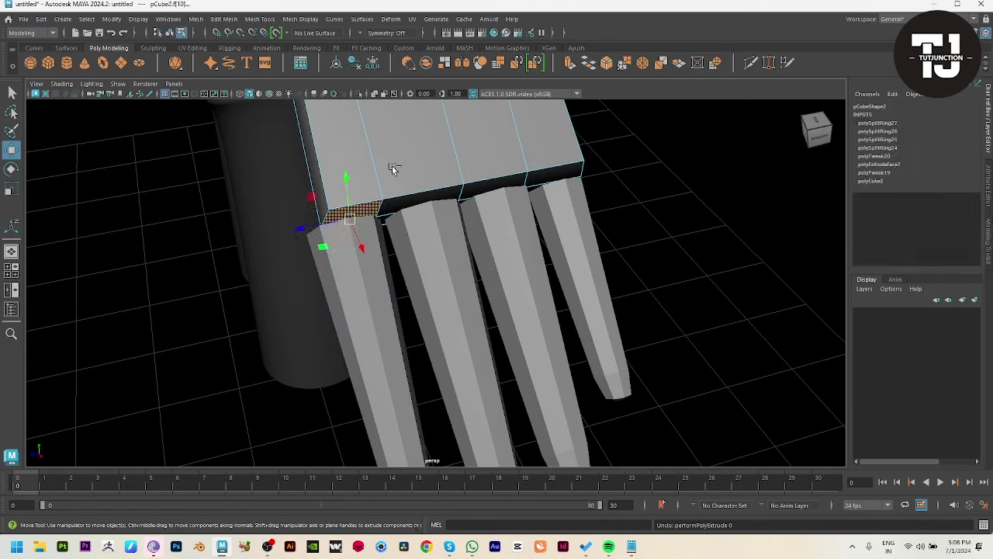
key(ctrl+z)
key(ctrl+z)
Step: Delete the four separate finger objects from the scene
key(F8)
click(434, 275)
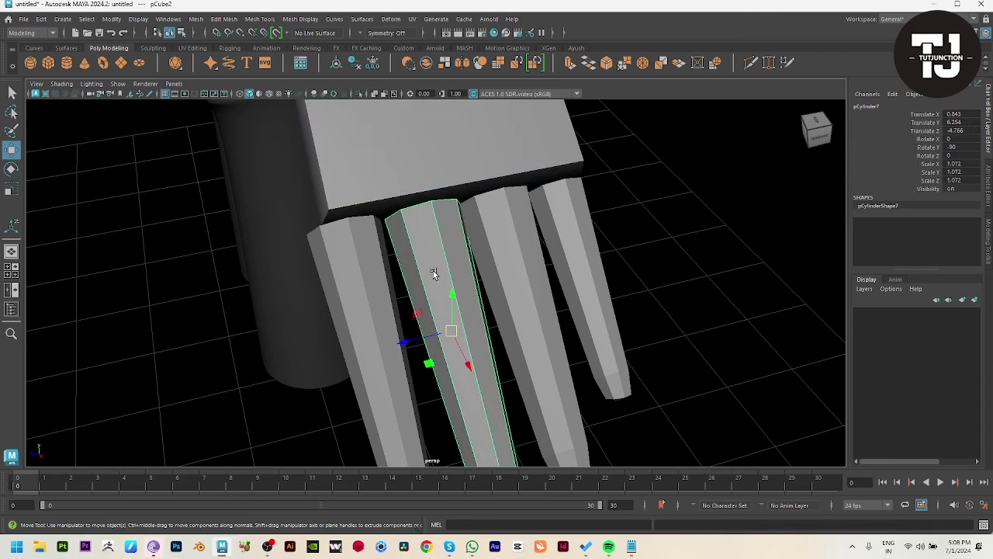
drag(345, 318, 706, 392)
click(250, 302)
drag(343, 398, 696, 464)
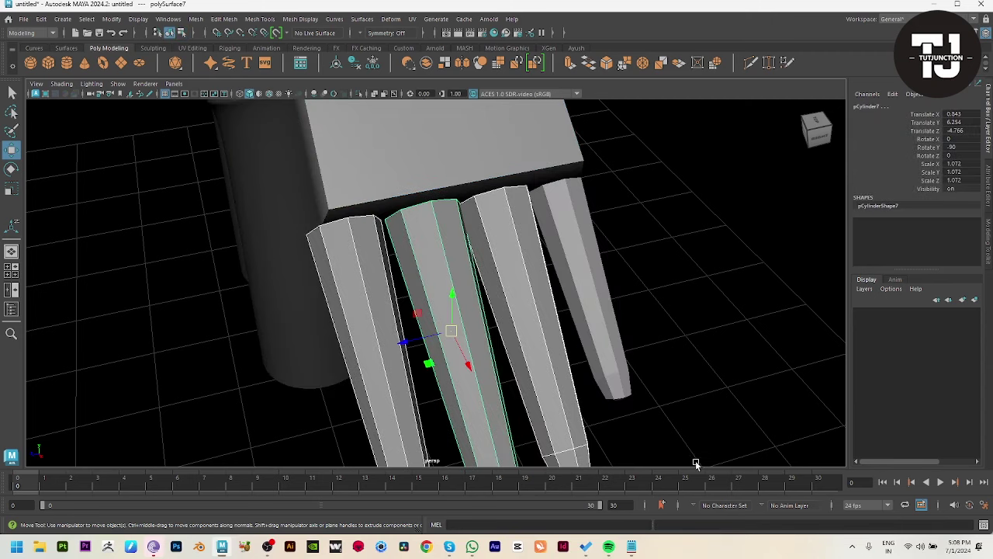
key(Delete)
click(585, 332)
key(Delete)
Step: Extrude the palm's corner face twice, pulling segments down along the reference finger in front view
click(366, 222)
key(F11)
click(353, 215)
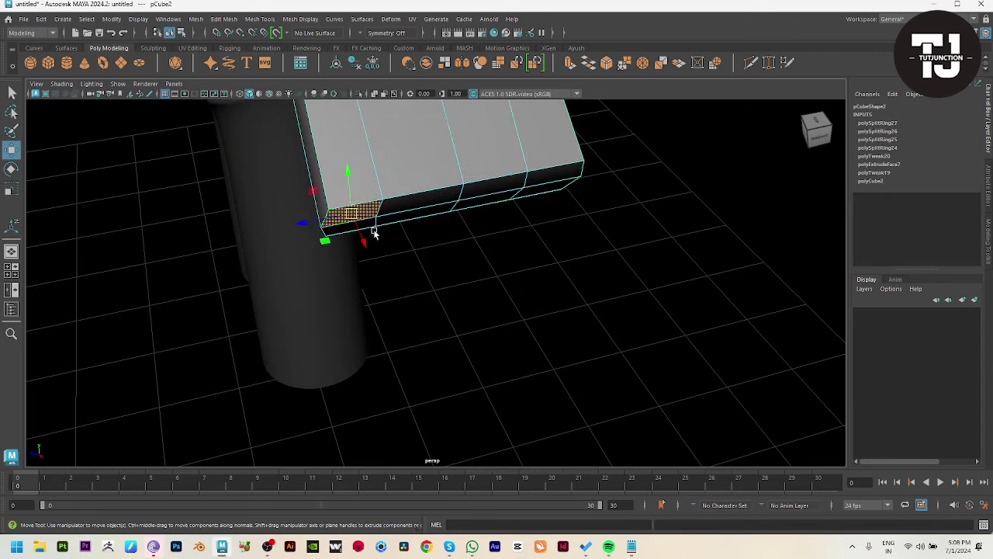
mouse_move(395, 279)
alt+mouse_down()
mouse_move(373, 284)
mouse_move(372, 326)
alt+mouse_up()
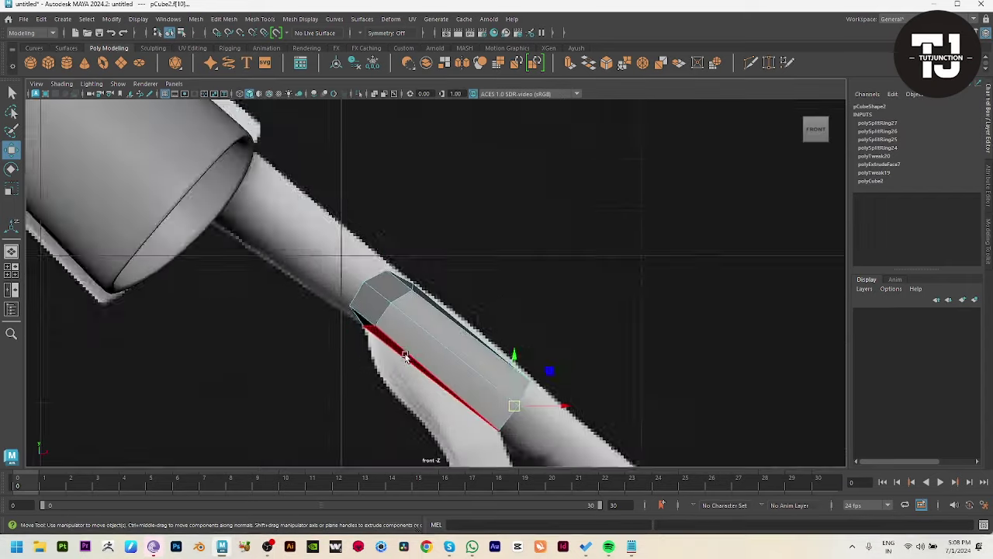
key(ctrl+e)
drag(417, 243, 463, 277)
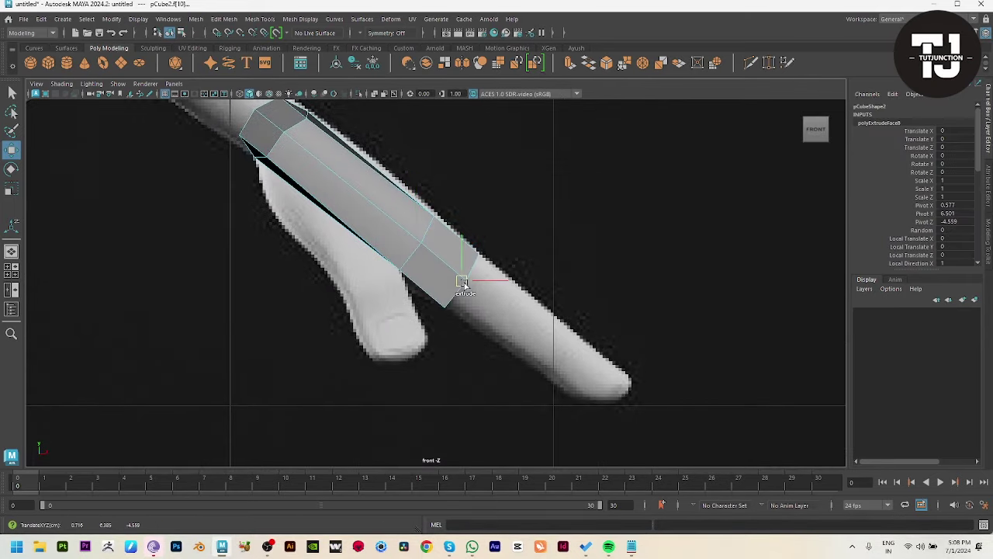
key(ctrl+e)
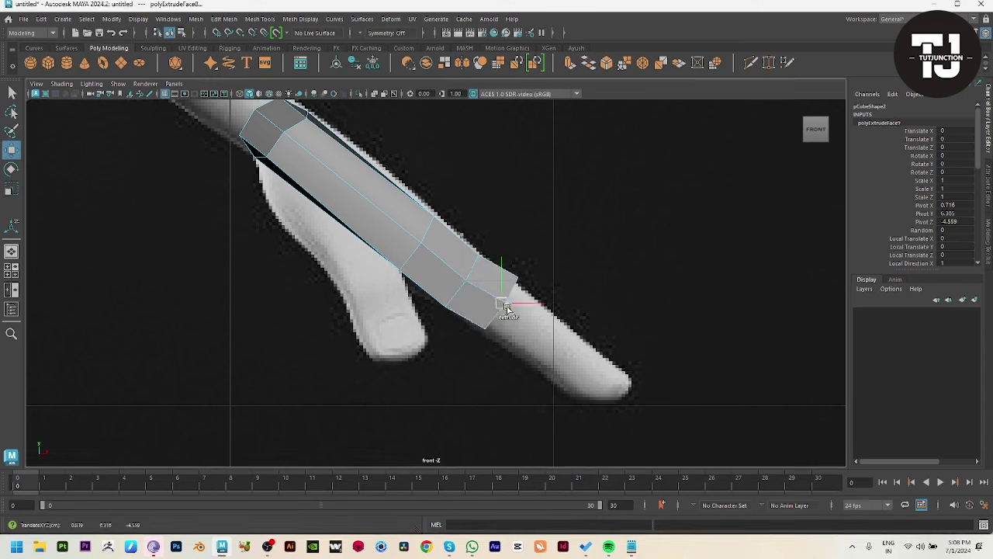
mouse_move(464, 281)
mouse_down()
mouse_move(555, 349)
mouse_move(545, 351)
mouse_move(553, 344)
mouse_move(617, 386)
mouse_up()
Step: Extend the first finger with further extrusions, scaling, moving and rotating the tip face
key(r)
key(ctrl+e)
key(r)
key(w)
key(ctrl+e)
key(r)
key(ctrl+e)
key(w)
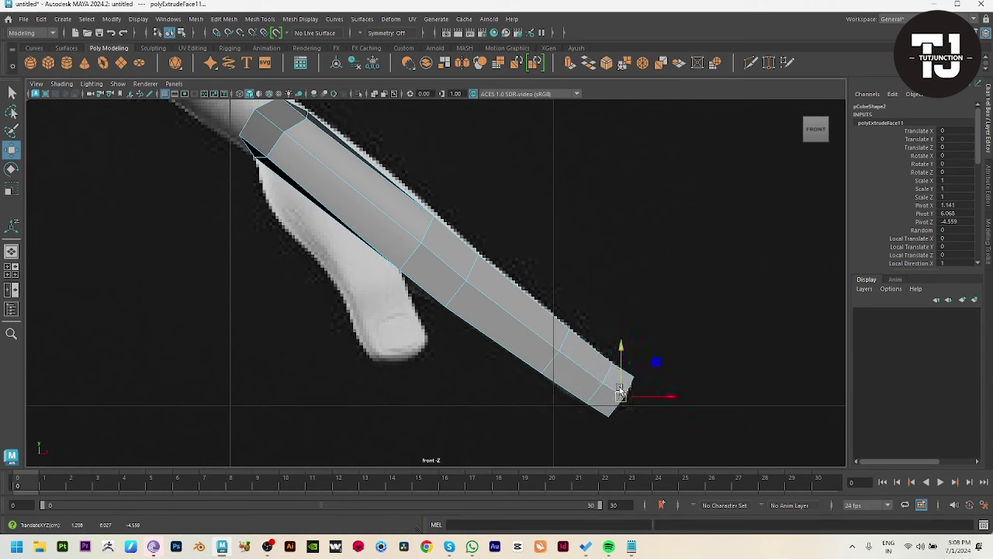
key(e)
key(r)
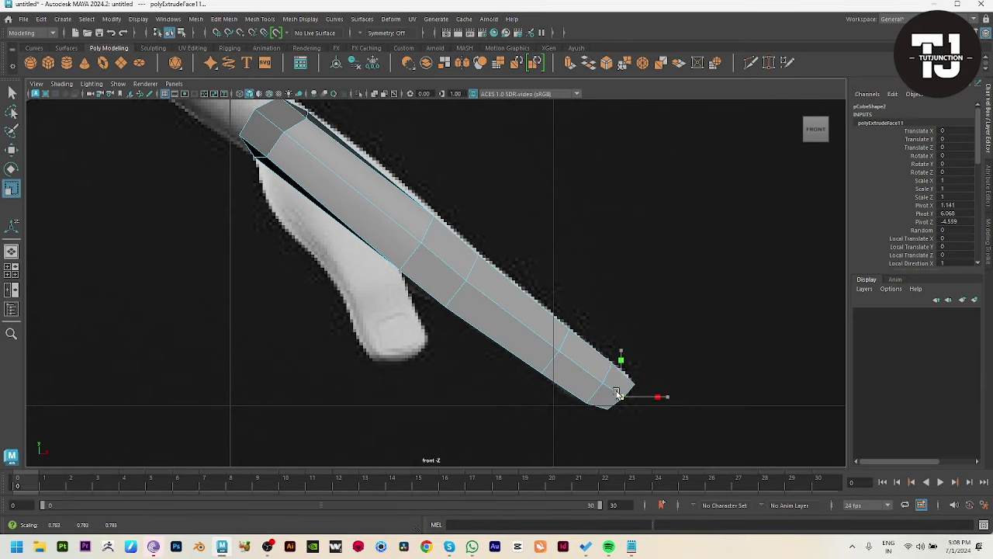
key(w)
Step: Return to perspective and orbit in close to inspect the new finger
key(space)
key(space)
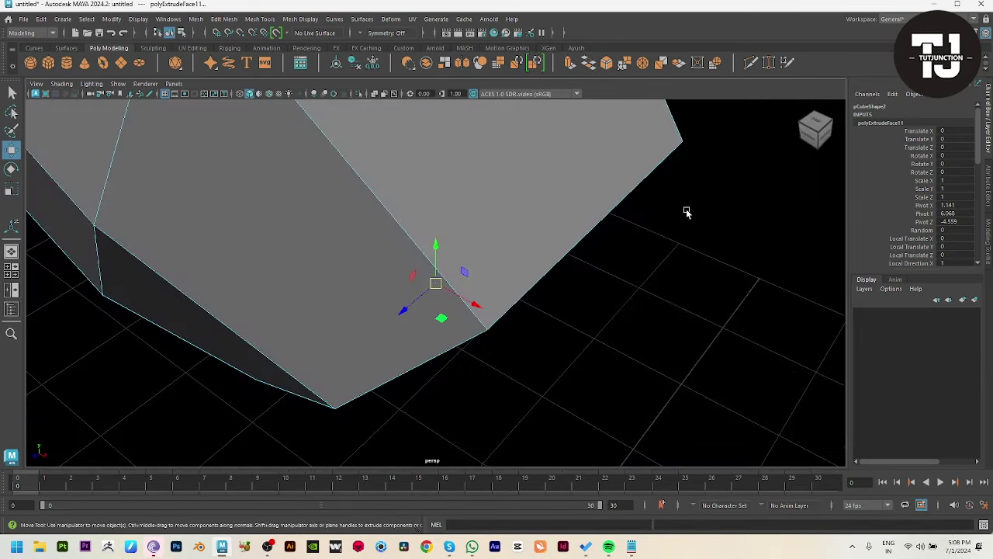
mouse_move(339, 236)
alt+mouse_down()
mouse_move(694, 329)
mouse_move(433, 266)
mouse_move(461, 343)
alt+mouse_up()
mouse_move(461, 344)
alt+right_down()
mouse_move(449, 328)
mouse_move(466, 334)
alt+right_up()
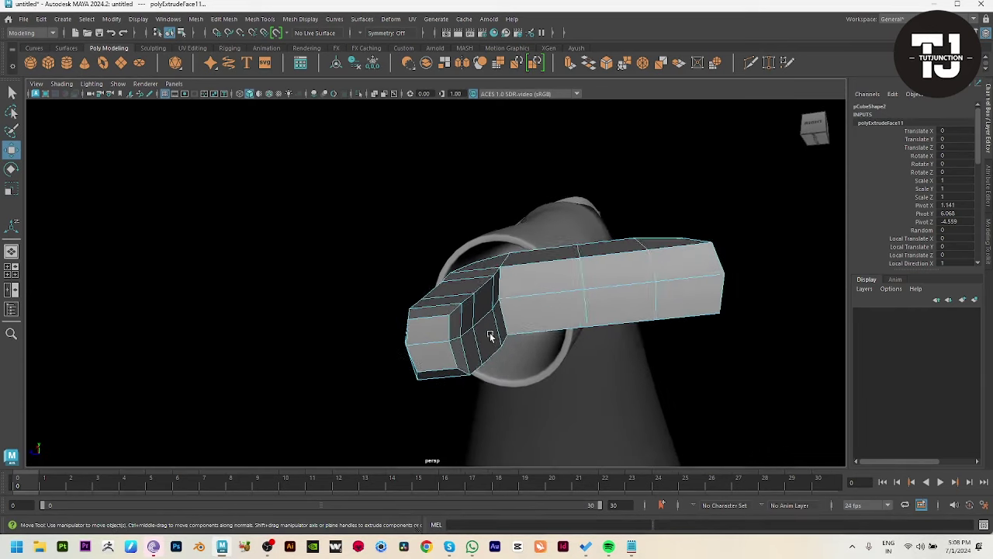
mouse_move(465, 333)
alt+mouse_down()
mouse_move(477, 308)
mouse_move(456, 294)
alt+mouse_up()
click(464, 308)
Step: Preview the hand smoothed, orbit around it, then return to the blocky mesh
mouse_move(489, 359)
alt+mouse_down()
mouse_move(487, 330)
mouse_move(477, 386)
mouse_move(450, 365)
mouse_move(541, 377)
alt+mouse_up()
key(3)
click(656, 316)
mouse_move(657, 316)
alt+mouse_down()
mouse_move(548, 298)
mouse_move(490, 207)
mouse_move(496, 233)
alt+mouse_up()
key(1)
Step: Extrude a second palm face into a finger reaching toward the reference fingertip
click(526, 225)
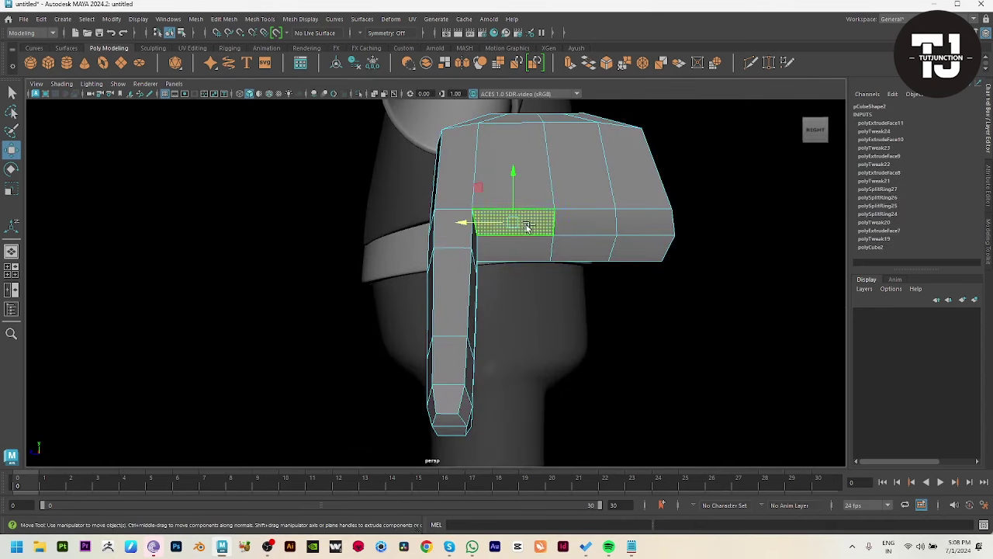
key(space)
key(space)
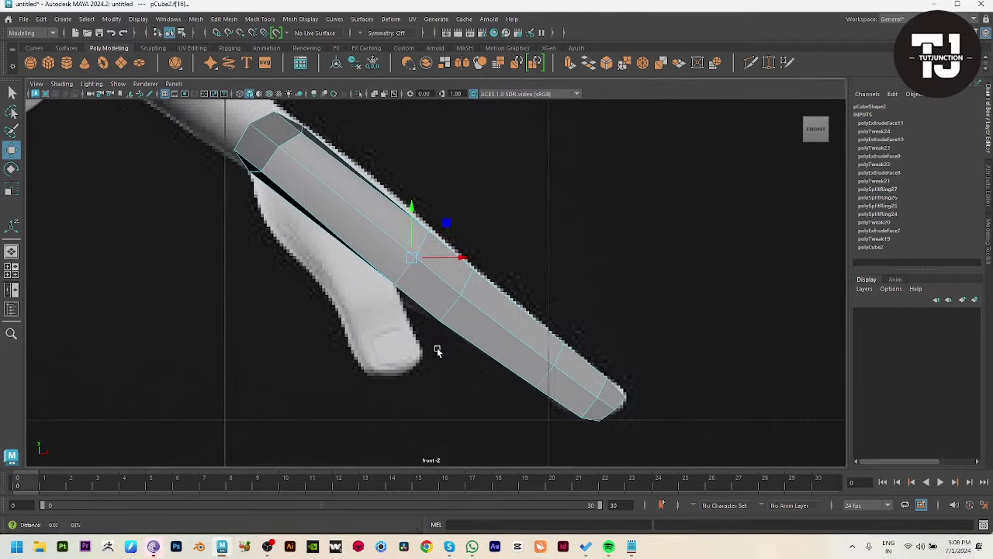
click(423, 289)
key(3)
shift+drag(398, 256, 536, 356)
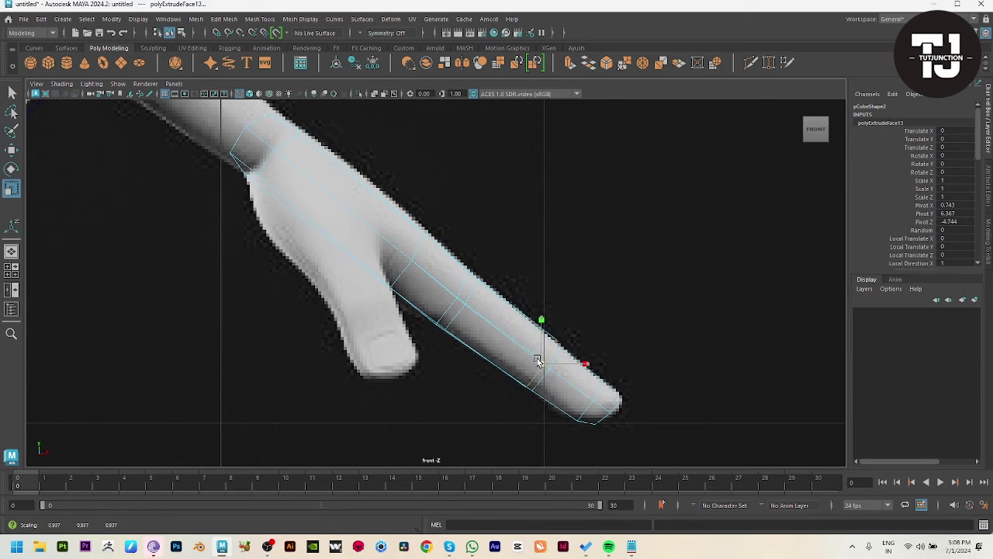
key(w)
shift+drag(539, 362, 636, 429)
Step: Shrink and rotate the second finger's tip face
key(r)
key(w)
key(w)
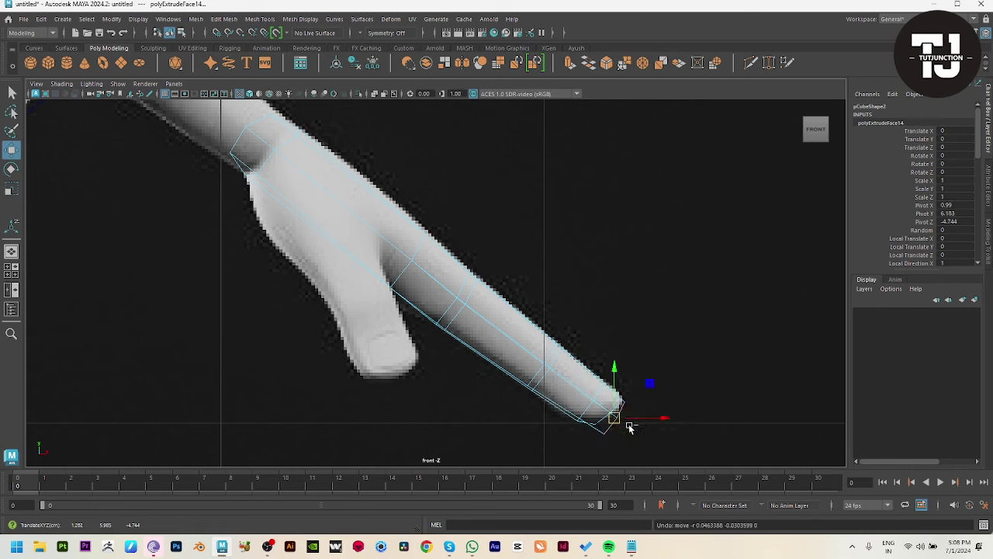
key(e)
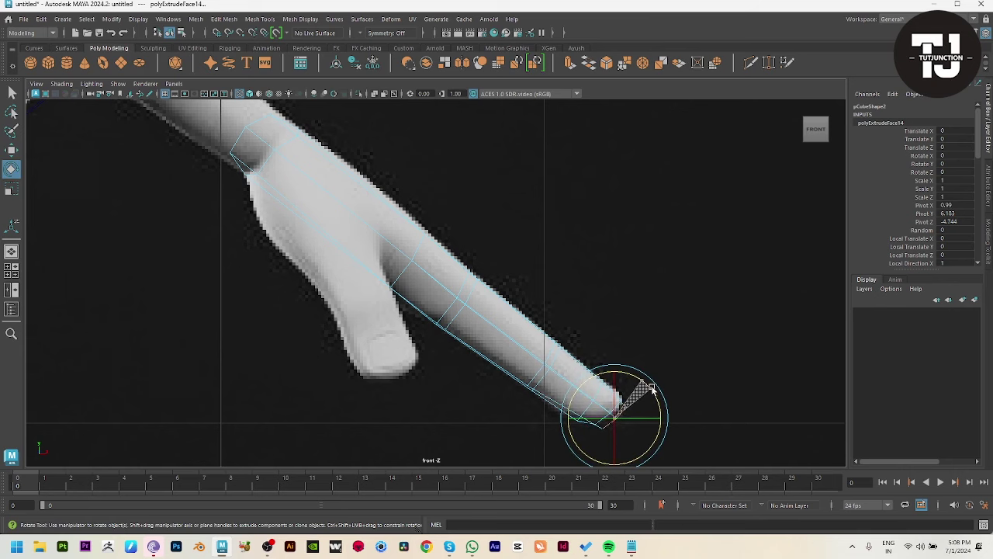
scroll(549, 299, down, 5)
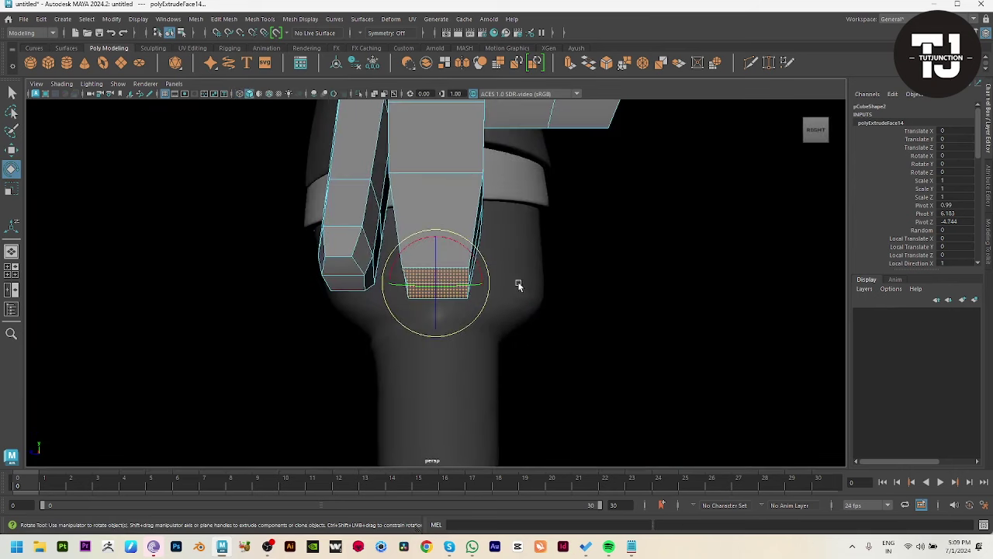
alt+drag(550, 299, 497, 249)
Step: Scale an edge loop on the second finger to taper it
key(F10)
click(492, 208)
mouse_move(493, 208)
alt+mouse_down()
mouse_move(400, 215)
mouse_move(433, 195)
alt+mouse_up()
key(r)
drag(388, 166, 397, 168)
mouse_move(429, 212)
alt+mouse_down()
mouse_move(430, 182)
mouse_move(459, 326)
alt+mouse_up()
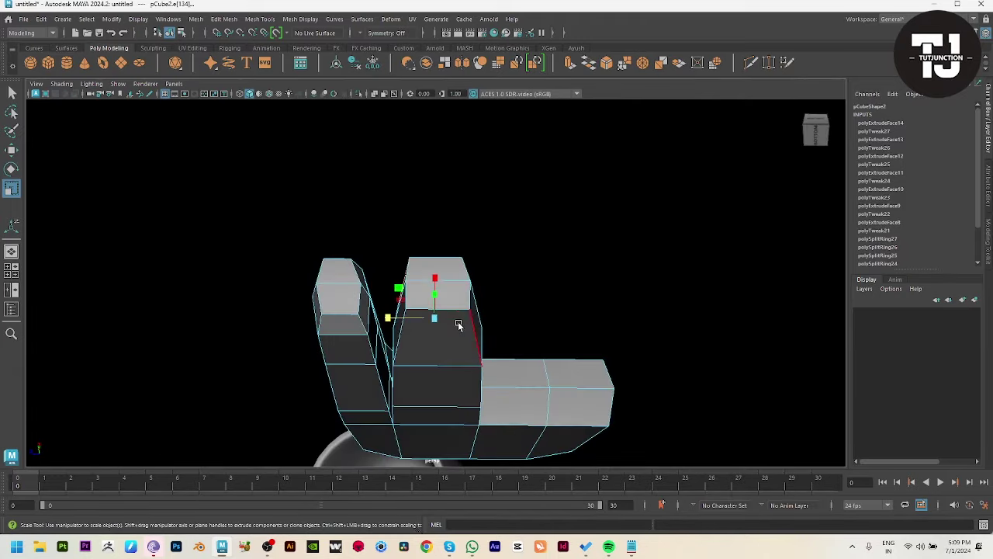
mouse_move(403, 363)
mouse_down()
mouse_move(397, 374)
mouse_move(446, 381)
mouse_up()
Step: Shift the vertices at the gap between the two fingers sideways, checking in smooth preview
key(w)
key(3)
click(475, 241)
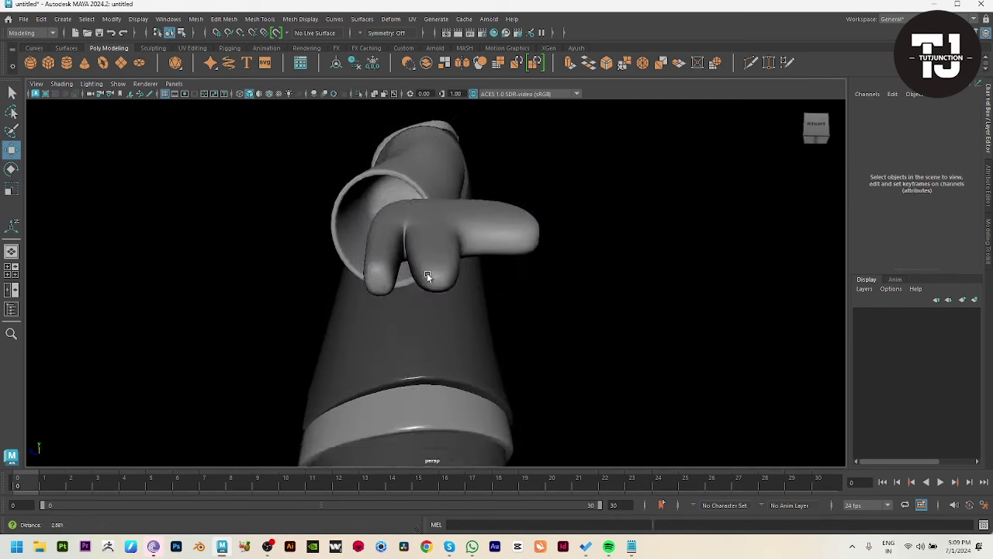
mouse_move(475, 240)
alt+mouse_down()
mouse_move(419, 221)
mouse_move(437, 222)
mouse_move(459, 336)
mouse_move(521, 409)
alt+mouse_up()
click(419, 221)
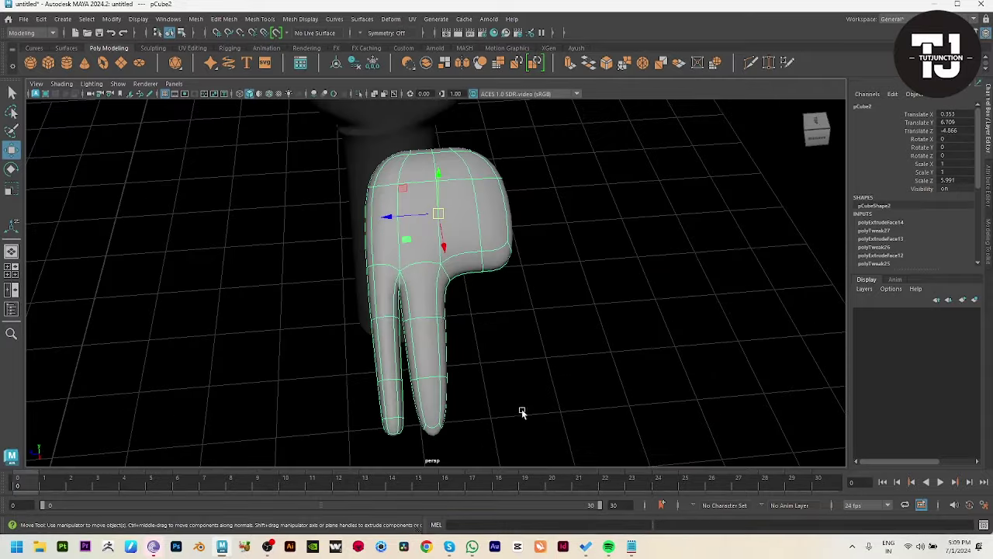
click(494, 319)
mouse_move(494, 319)
alt+mouse_down()
mouse_move(492, 337)
mouse_move(485, 326)
mouse_move(430, 326)
alt+mouse_up()
drag(417, 359, 461, 409)
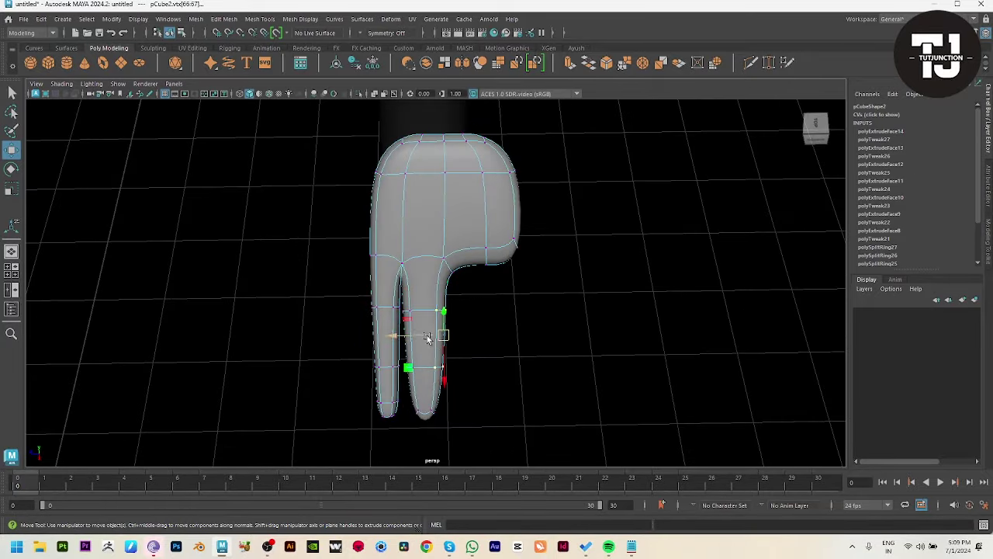
drag(428, 337, 421, 338)
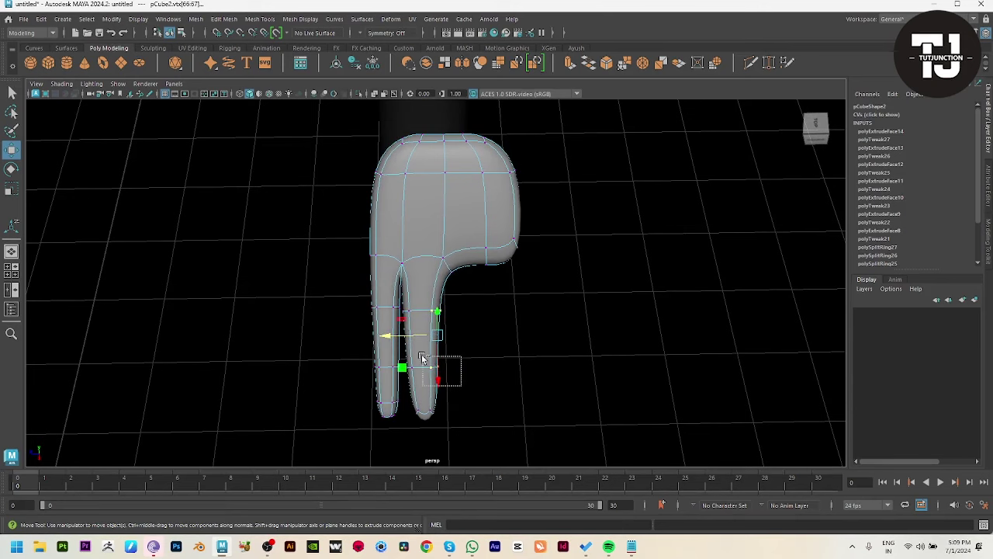
mouse_move(405, 298)
alt+mouse_down()
mouse_move(435, 271)
mouse_move(439, 283)
mouse_move(431, 261)
mouse_move(411, 267)
mouse_move(483, 303)
mouse_move(499, 329)
mouse_move(552, 348)
alt+mouse_up()
key(1)
Step: Extrude a palm face twice into a third finger and scale down its tip
key(F11)
click(490, 324)
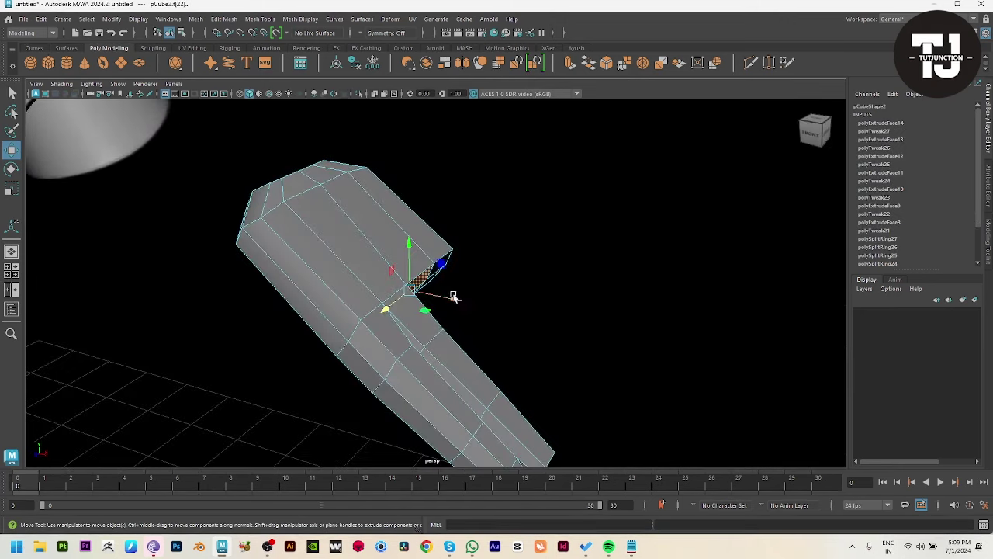
key(space)
key(space)
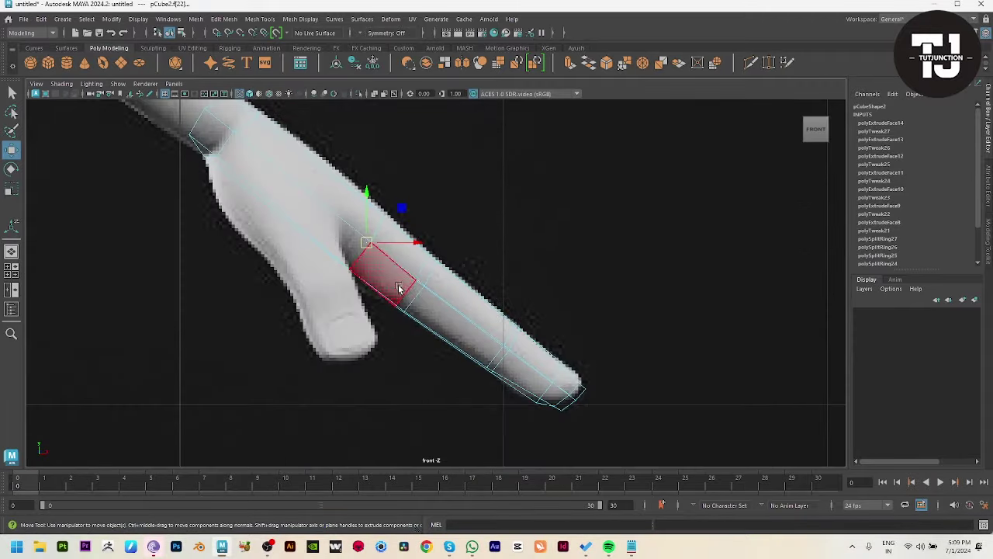
key(ctrl+e)
drag(419, 285, 547, 382)
key(ctrl+e)
key(ctrl+e)
key(r)
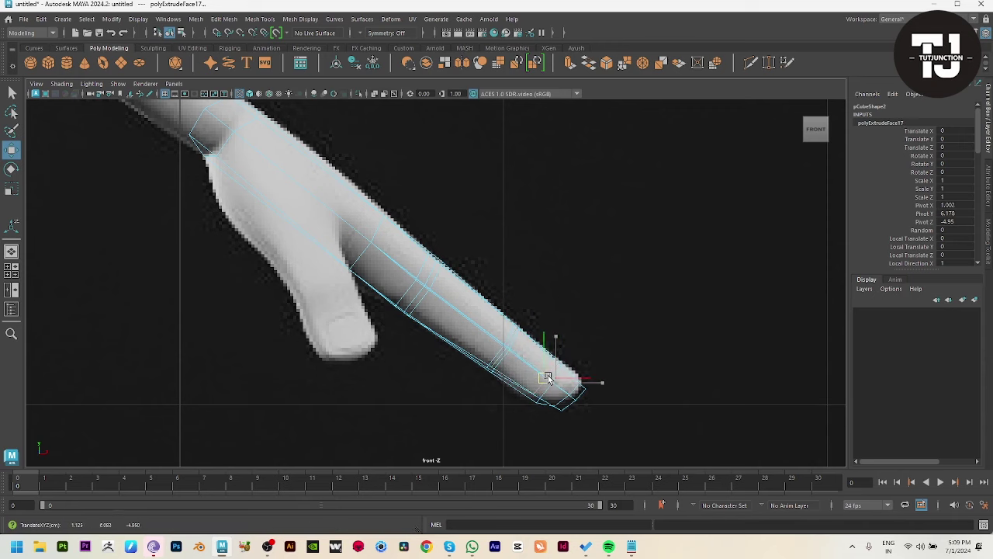
key(space)
key(space)
Step: Move the third finger's edges to push its gap apart from the neighbouring fingers
mouse_move(676, 281)
alt+mouse_down()
mouse_move(409, 262)
mouse_move(418, 144)
alt+mouse_up()
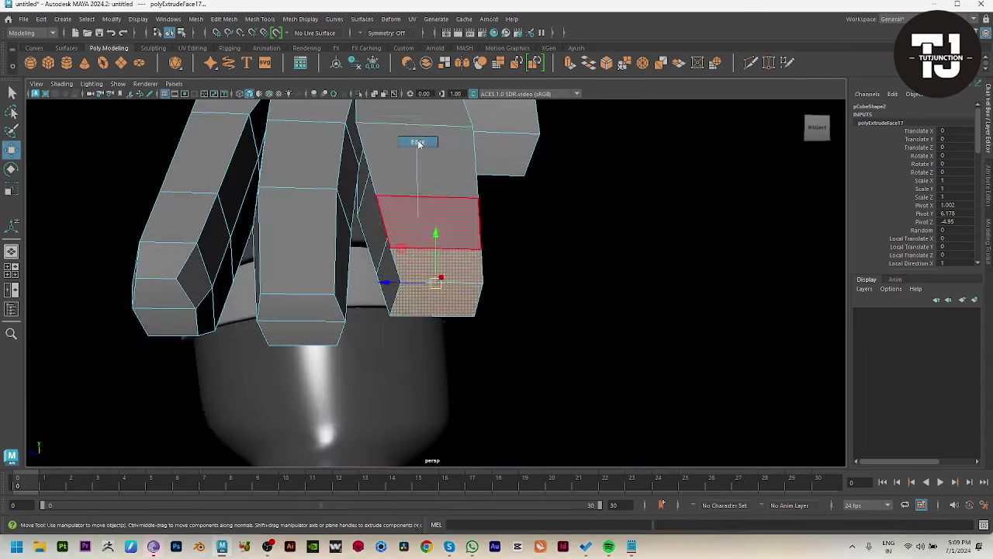
right_drag(419, 143, 419, 143)
click(364, 114)
alt+drag(367, 180, 368, 201)
drag(337, 134, 355, 134)
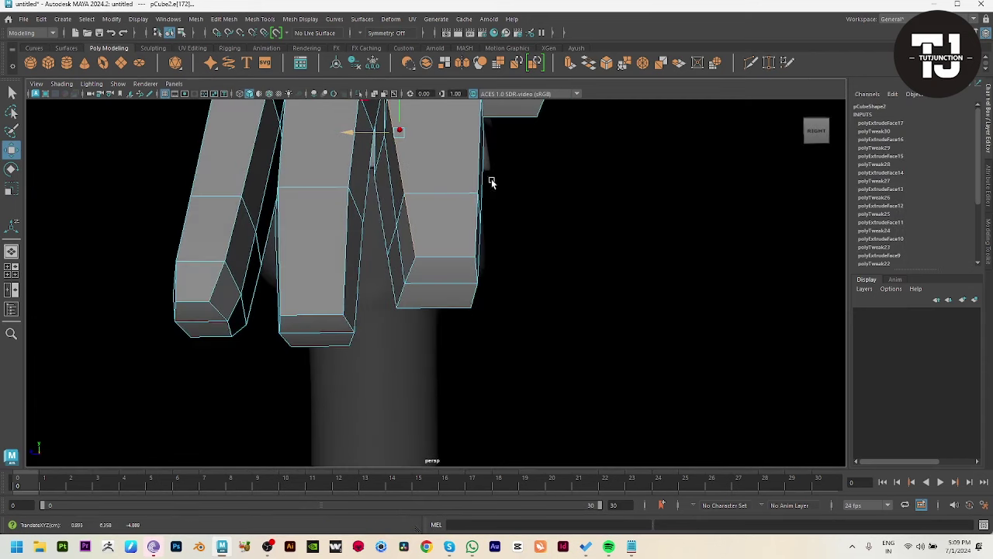
mouse_move(491, 182)
alt+mouse_down()
mouse_move(483, 165)
mouse_move(420, 256)
mouse_move(389, 340)
alt+mouse_up()
click(450, 177)
click(389, 340)
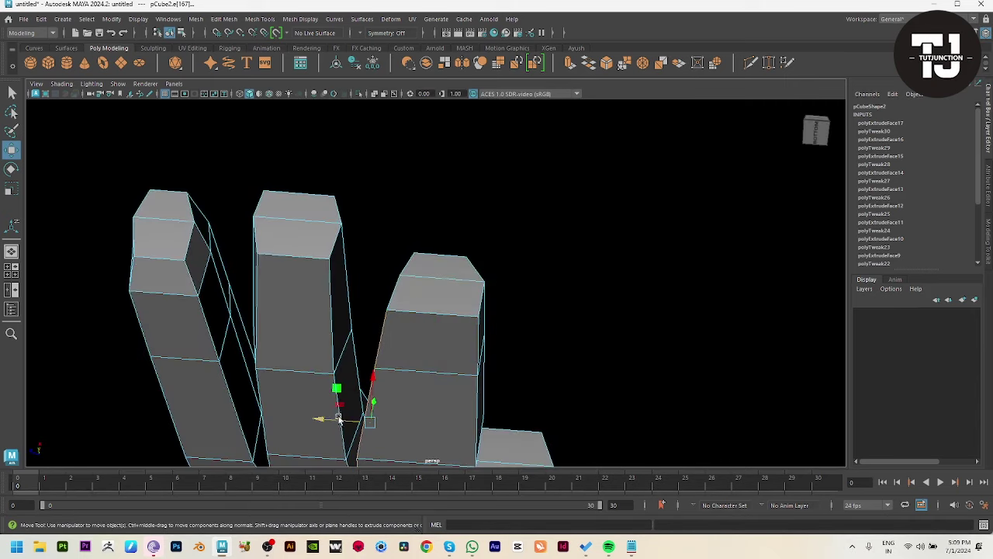
mouse_move(338, 419)
mouse_down()
mouse_move(353, 420)
mouse_move(422, 358)
mouse_move(421, 304)
mouse_move(482, 313)
mouse_move(504, 295)
mouse_move(427, 335)
mouse_move(489, 225)
mouse_move(477, 297)
mouse_move(455, 284)
mouse_move(437, 240)
mouse_move(406, 240)
mouse_move(488, 271)
mouse_move(569, 339)
mouse_move(535, 347)
mouse_up()
click(468, 355)
Step: Preview the hand smoothed and extrude a palm face for the fourth finger
key(F8)
key(3)
click(536, 267)
key(space)
key(space)
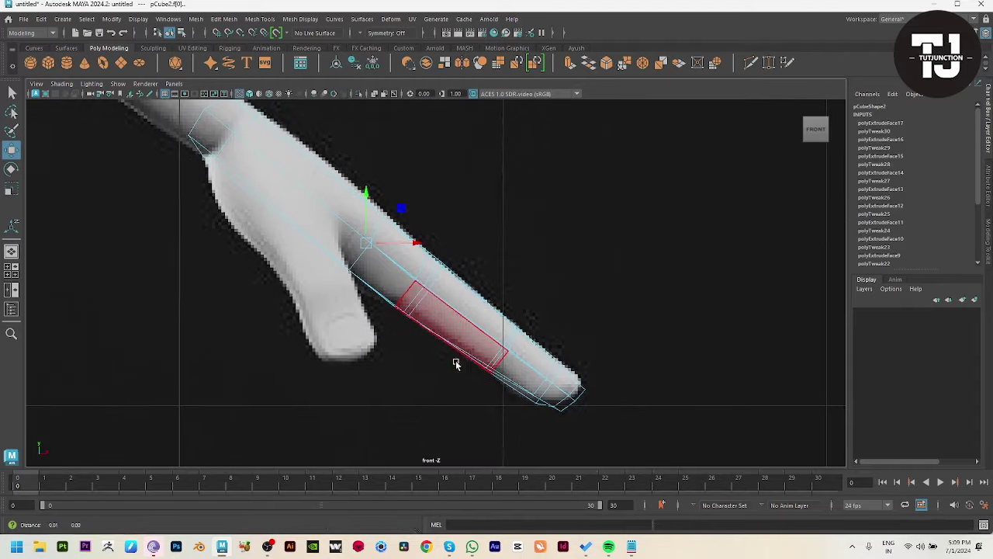
key(ctrl+e)
key(r)
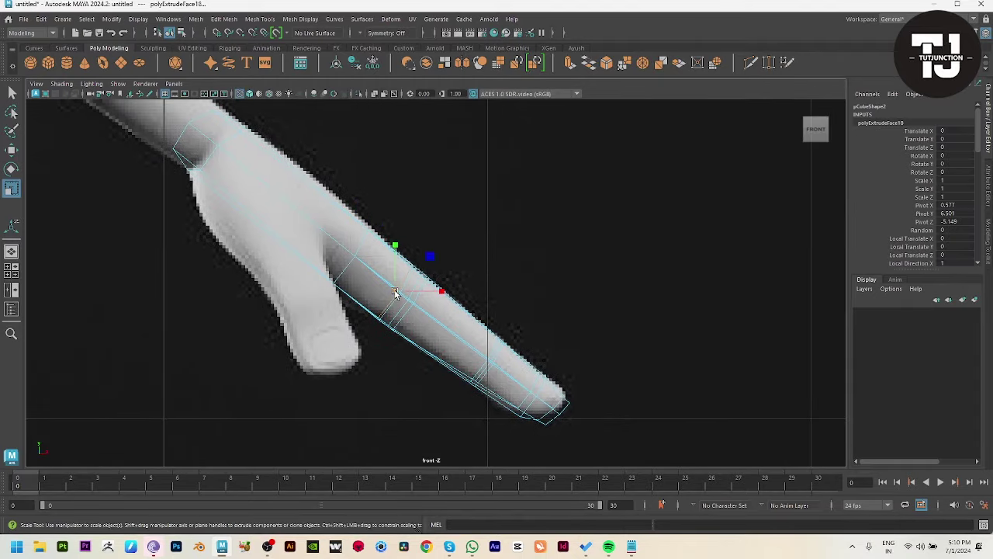
Step: Extrude further segments, pulling and scaling them to taper the fourth finger
key(ctrl+e)
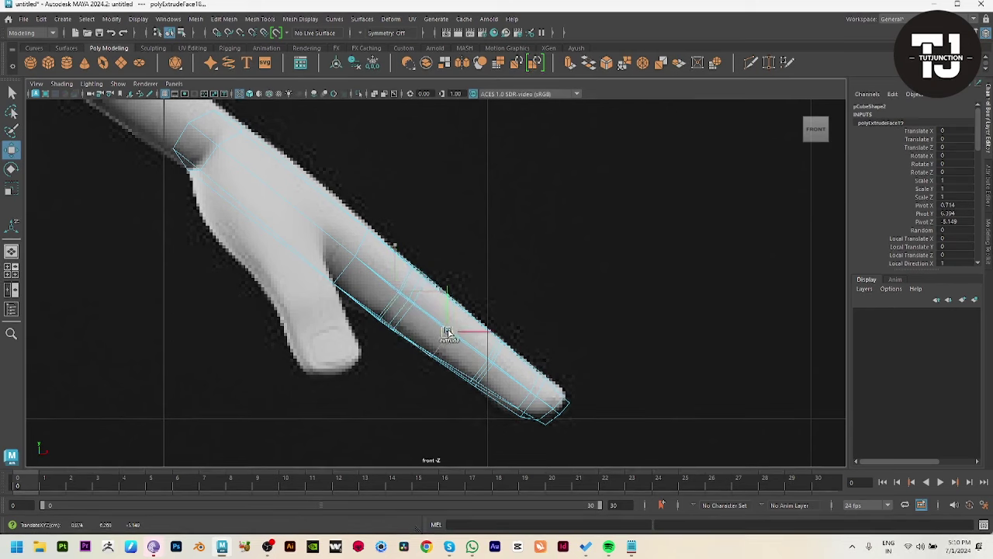
drag(447, 332, 453, 342)
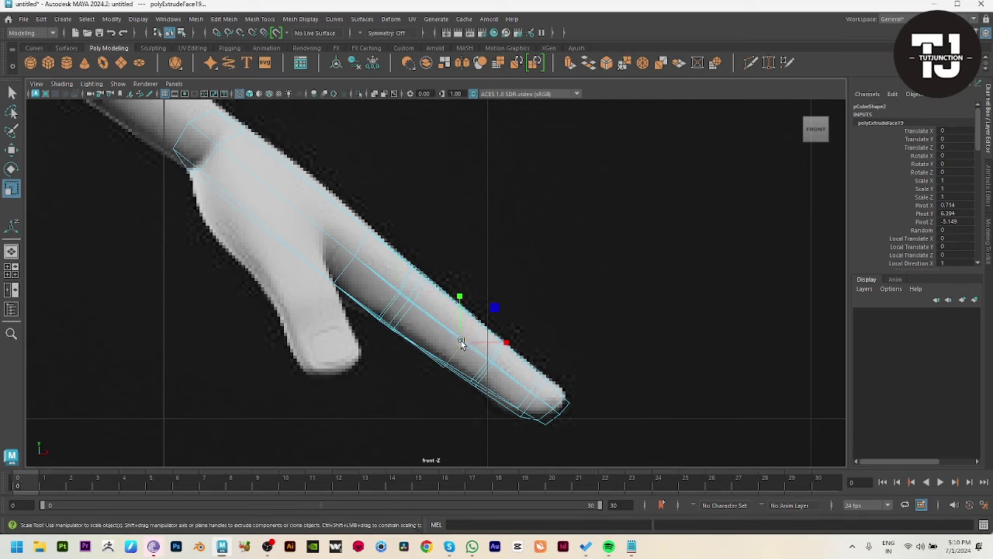
key(ctrl+e)
key(r)
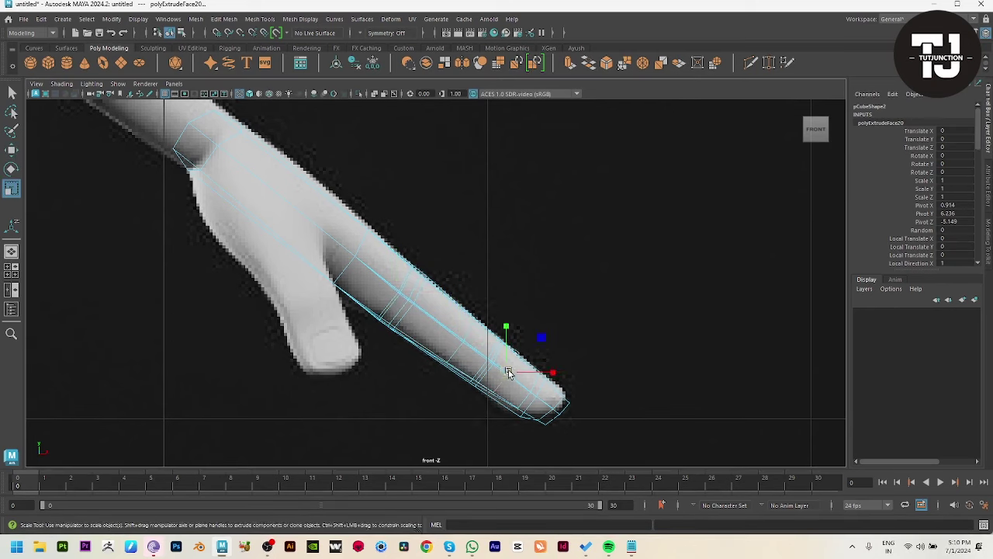
key(w)
key(space)
mouse_move(605, 268)
alt+mouse_down()
mouse_move(621, 186)
mouse_move(572, 274)
mouse_move(452, 264)
alt+mouse_up()
key(space)
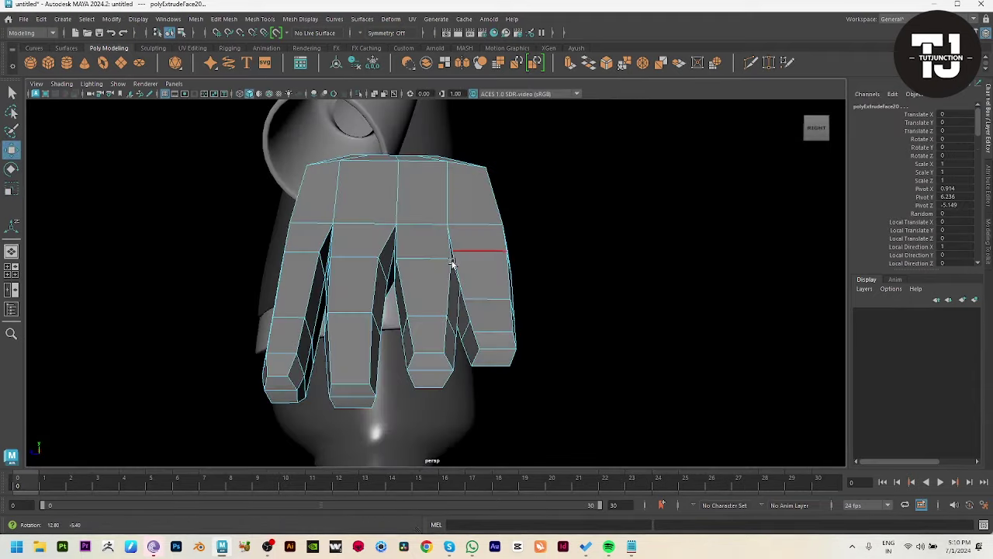
Step: Move the outer finger's faces and edges into line with the reference hand
click(458, 272)
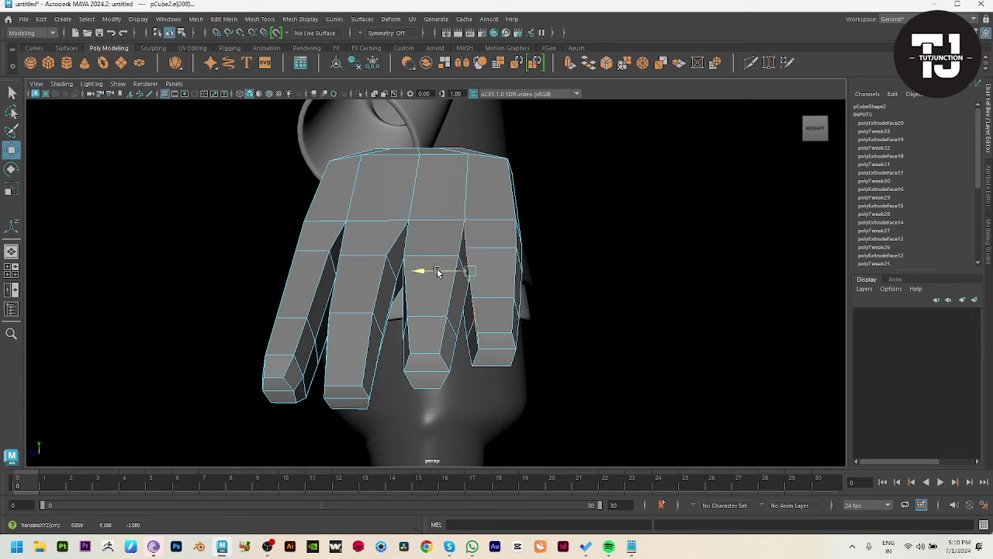
mouse_move(460, 289)
alt+mouse_down()
mouse_move(483, 328)
mouse_move(455, 326)
alt+mouse_up()
key(ctrl+F11)
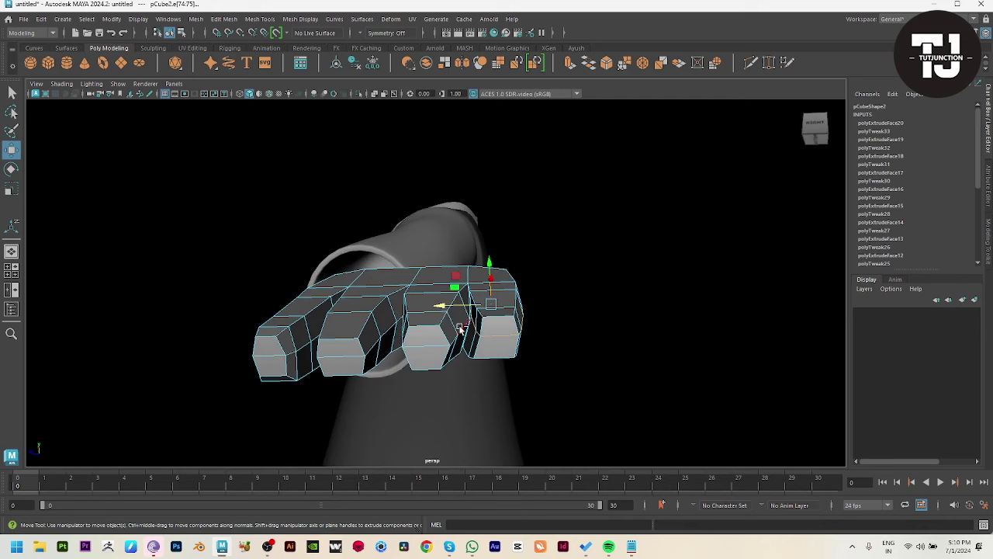
scroll(468, 305, up, 5)
mouse_move(497, 307)
mouse_down()
mouse_move(492, 322)
mouse_move(515, 351)
mouse_up()
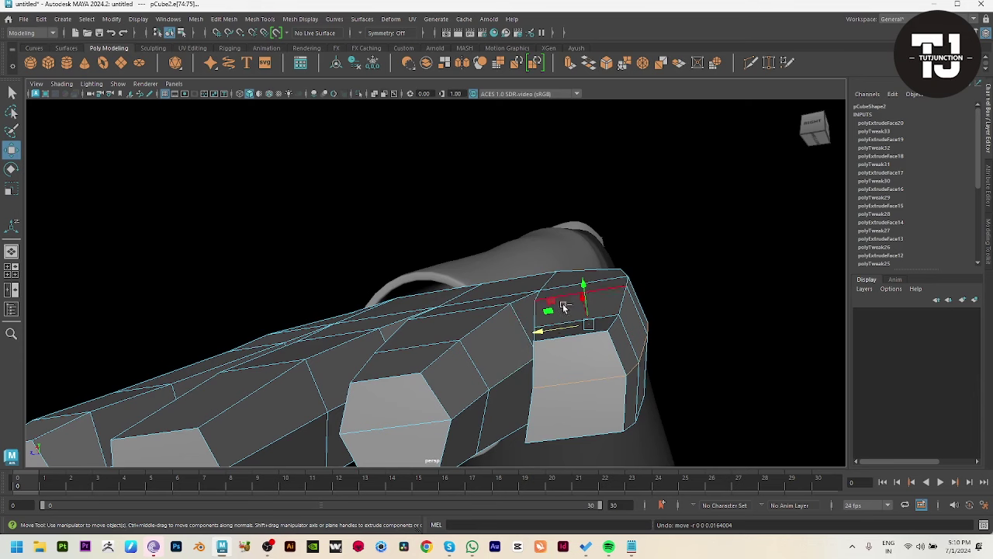
click(508, 337)
mouse_move(704, 453)
alt+mouse_down()
mouse_move(458, 334)
mouse_move(532, 370)
mouse_move(551, 349)
alt+mouse_up()
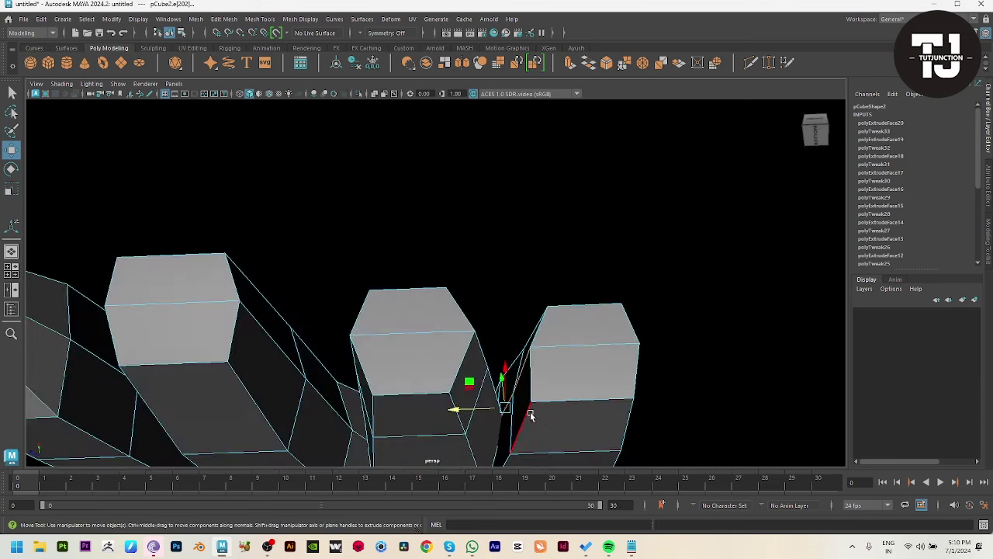
mouse_move(530, 416)
alt+mouse_down()
mouse_move(525, 377)
mouse_move(406, 348)
alt+mouse_up()
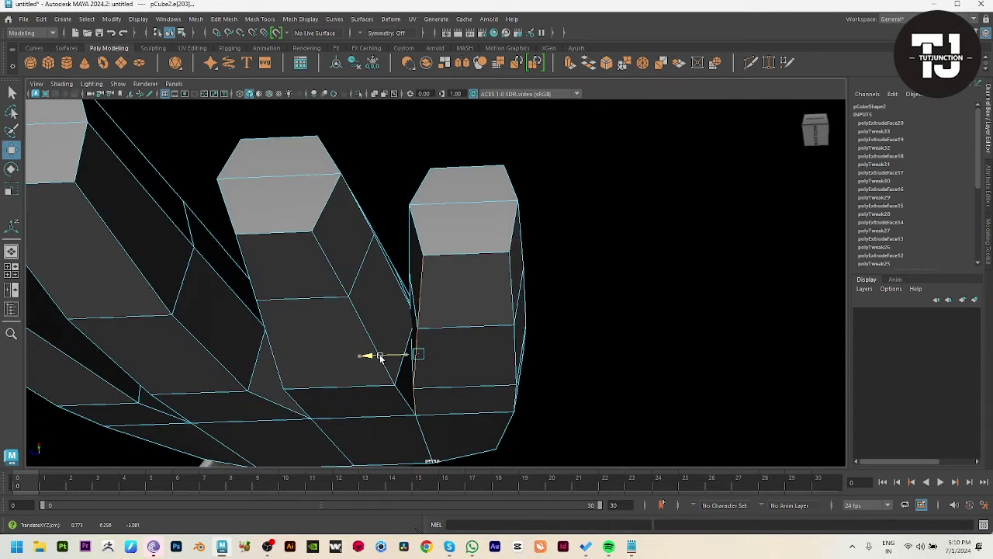
mouse_move(562, 316)
alt+mouse_down()
mouse_move(566, 348)
mouse_move(550, 370)
alt+mouse_up()
key(3)
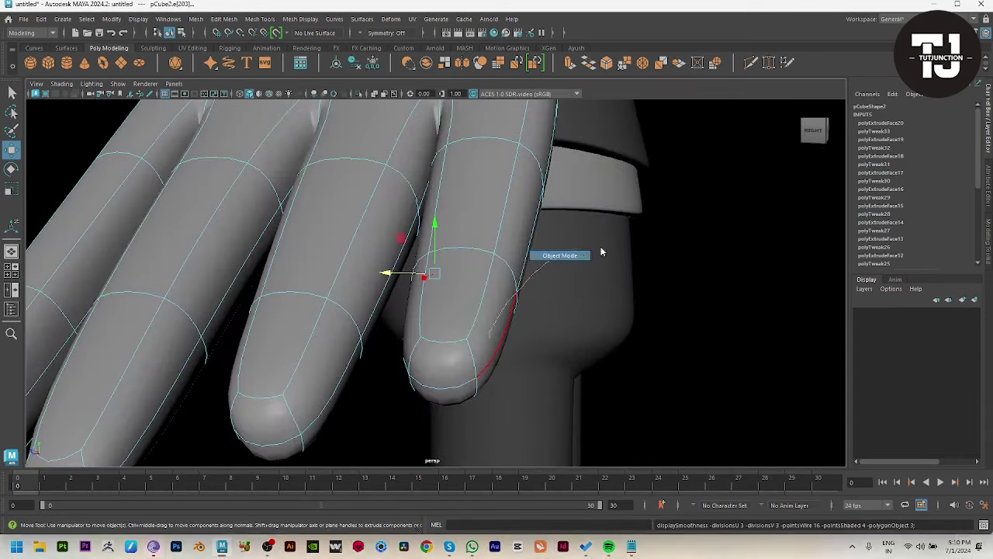
mouse_move(603, 248)
alt+mouse_down()
mouse_move(311, 336)
mouse_move(421, 354)
mouse_move(370, 306)
mouse_move(320, 282)
alt+mouse_up()
Step: Select the fourth finger's tip vertices and adjust them to follow the reference fingertip
click(409, 326)
key(F9)
drag(422, 254, 586, 417)
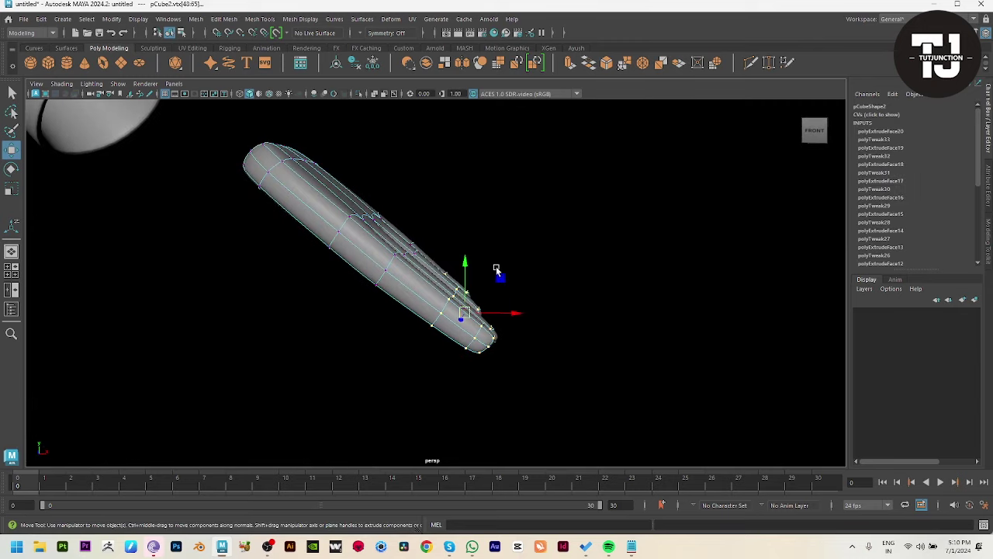
key(e)
key(w)
key(space)
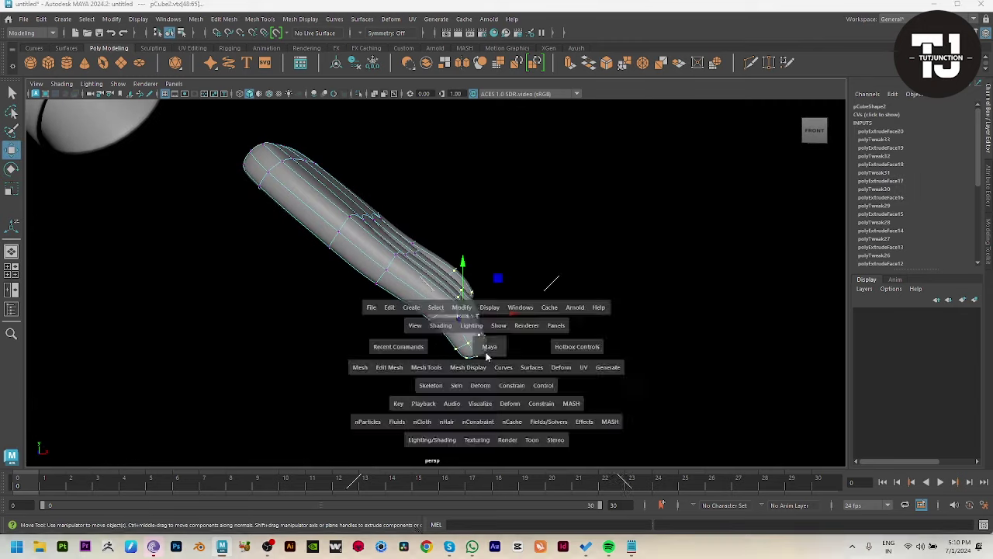
key(space)
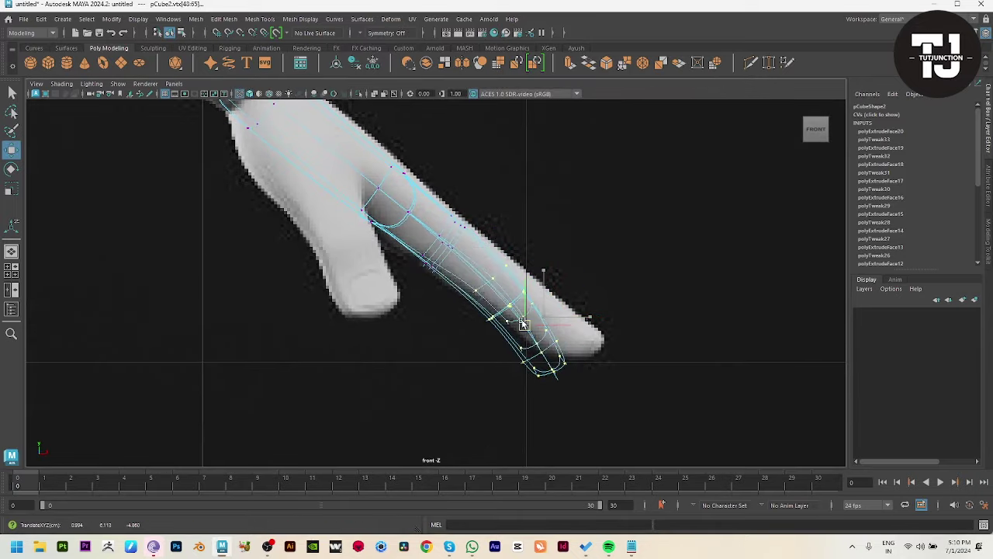
key(space)
key(space)
click(482, 191)
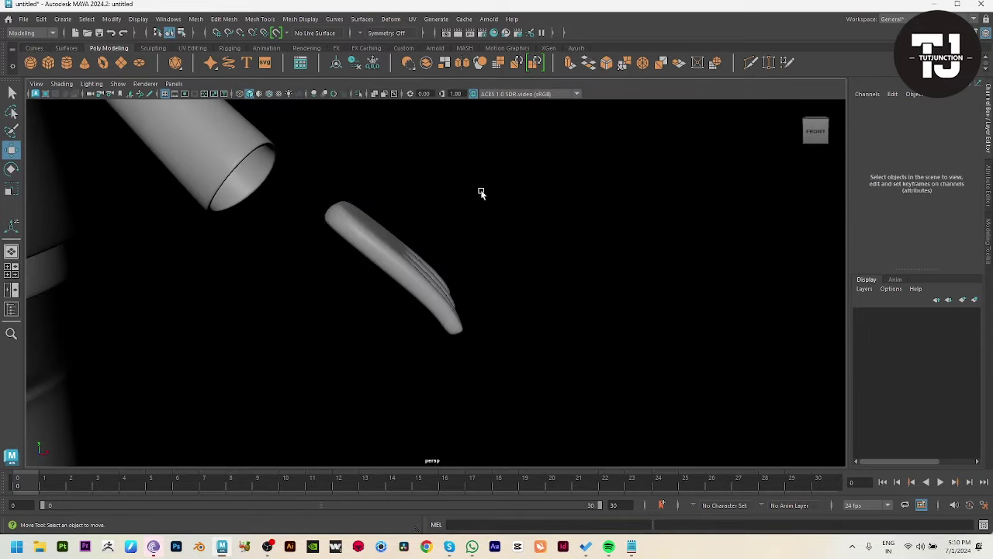
mouse_move(481, 191)
alt+mouse_down()
mouse_move(459, 326)
mouse_move(525, 319)
mouse_move(417, 308)
alt+mouse_up()
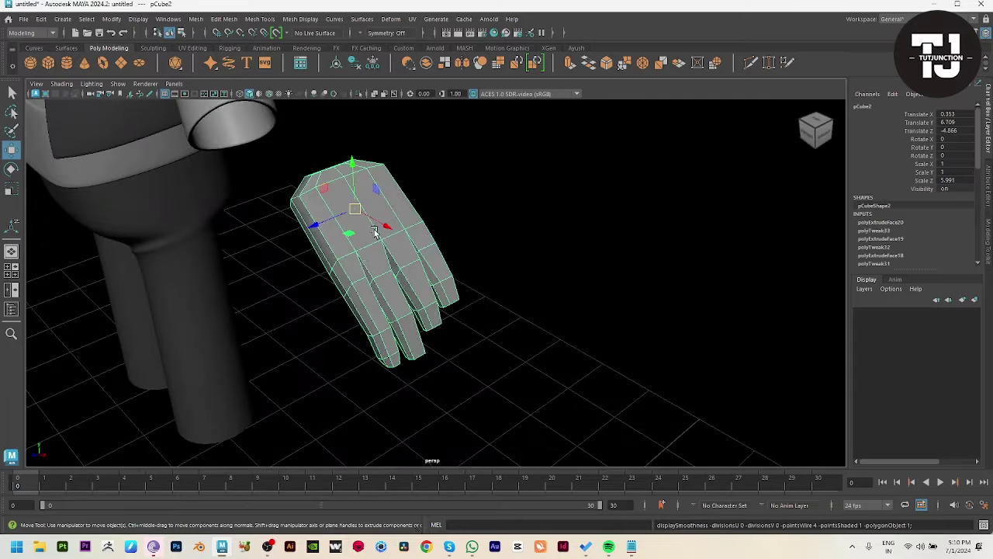
click(330, 291)
key(space)
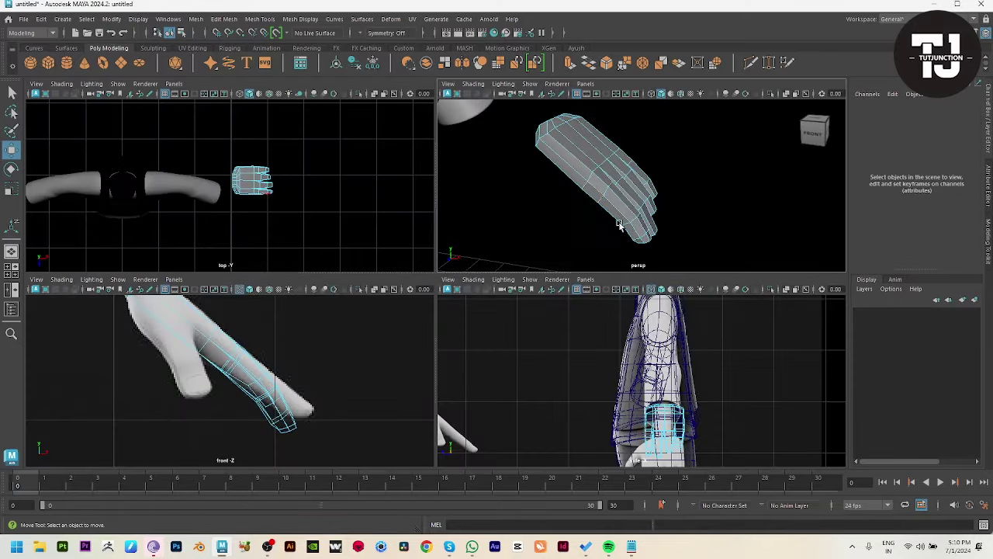
key(space)
Step: Extrude the palm's side face outward to start the thumb
alt+drag(370, 295, 295, 255)
click(273, 260)
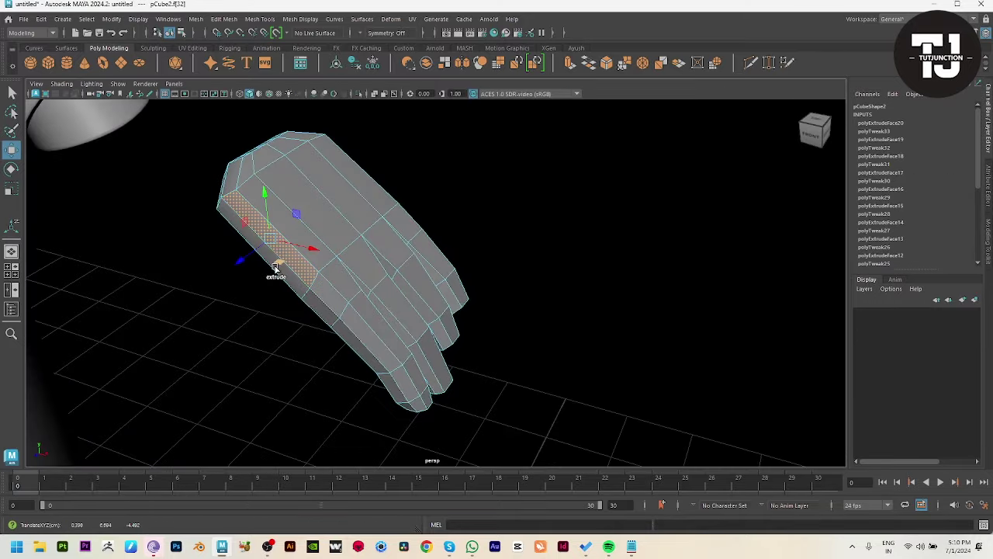
key(ctrl+e)
key(ctrl+z)
key(ctrl+z)
click(281, 274)
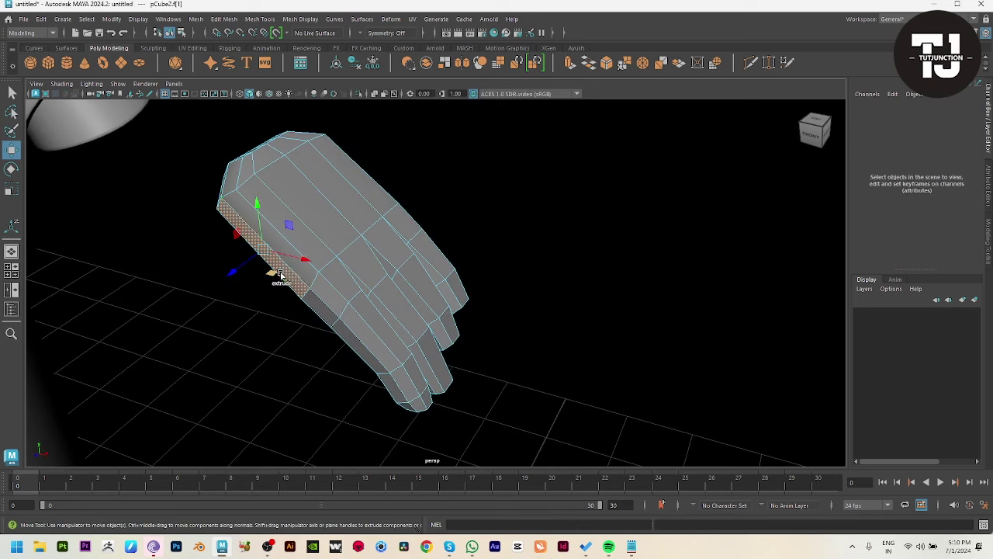
key(space)
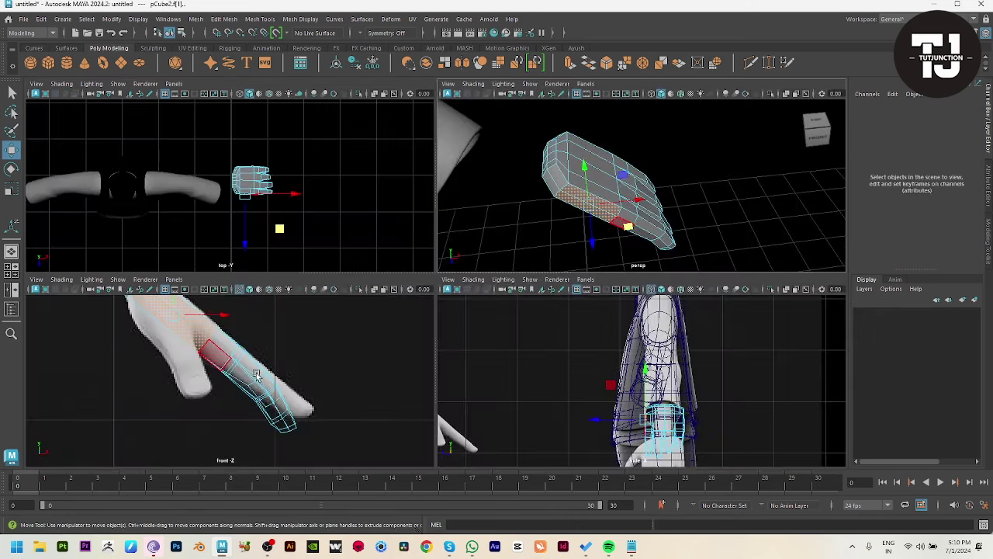
key(space)
key(space)
key(space)
alt+drag(499, 204, 390, 310)
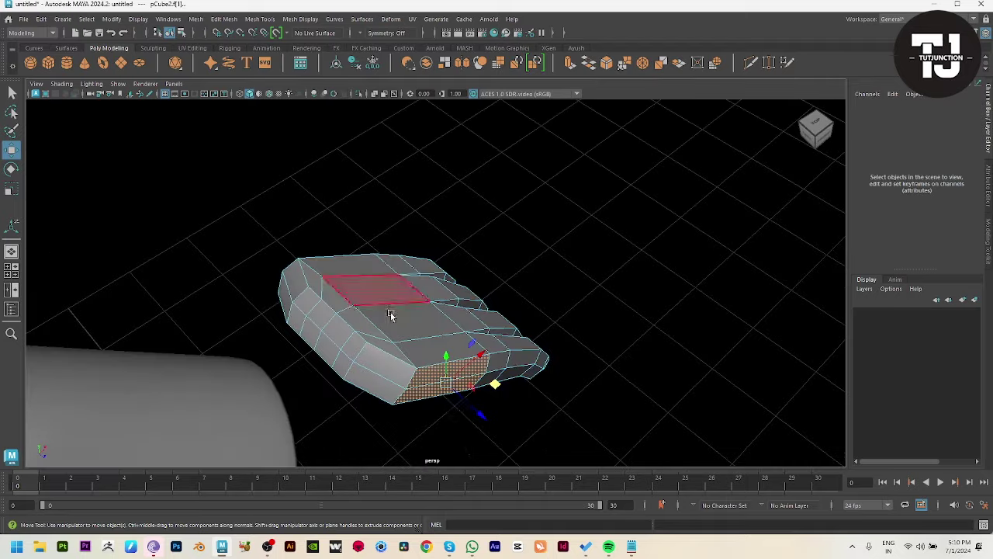
key(ctrl+e)
key(space)
key(space)
scroll(321, 337, up, 5)
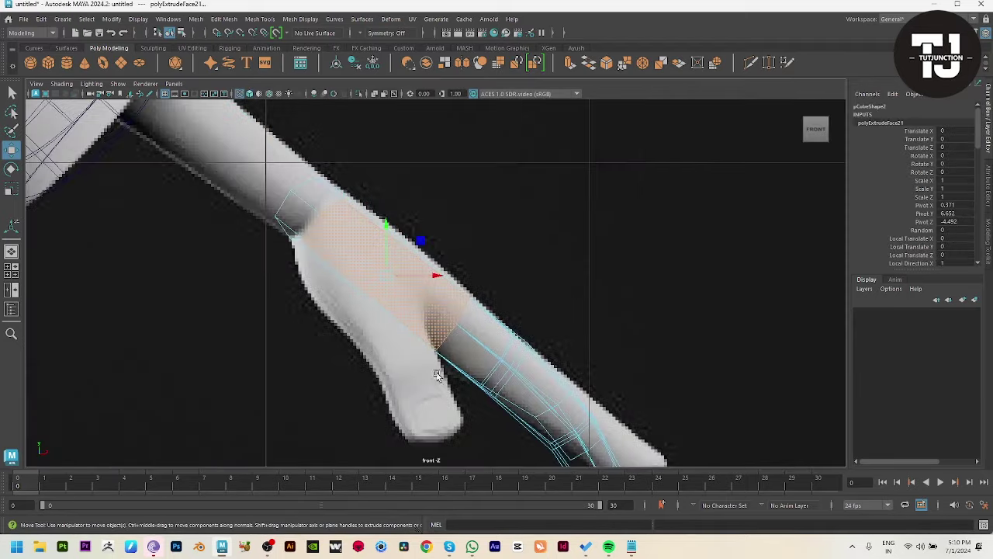
key(space)
Step: Move the thumb-base vertices onto the reference thumb's base outline
key(space)
click(305, 425)
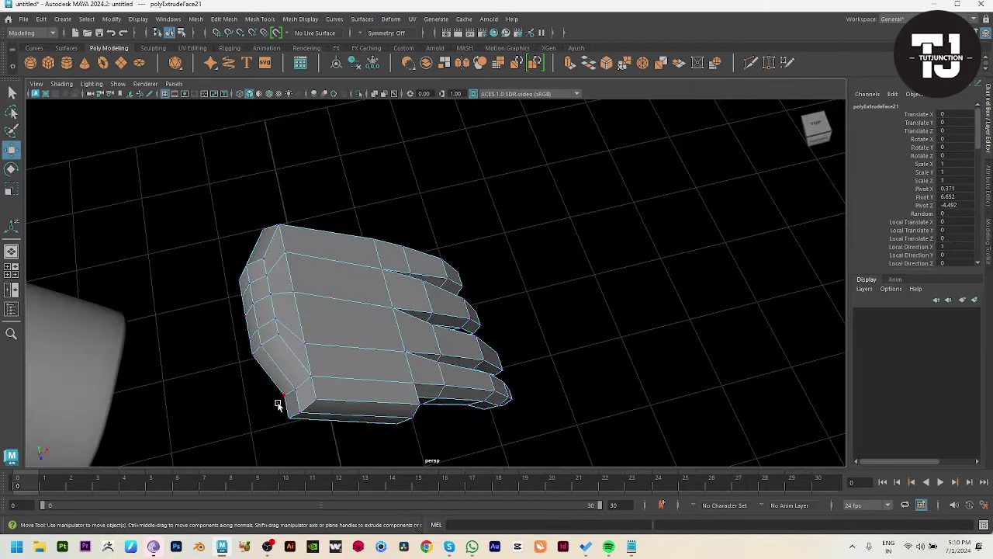
mouse_move(278, 406)
mouse_down()
mouse_move(330, 418)
mouse_move(355, 390)
mouse_move(374, 277)
mouse_move(407, 282)
mouse_up()
key(space)
key(space)
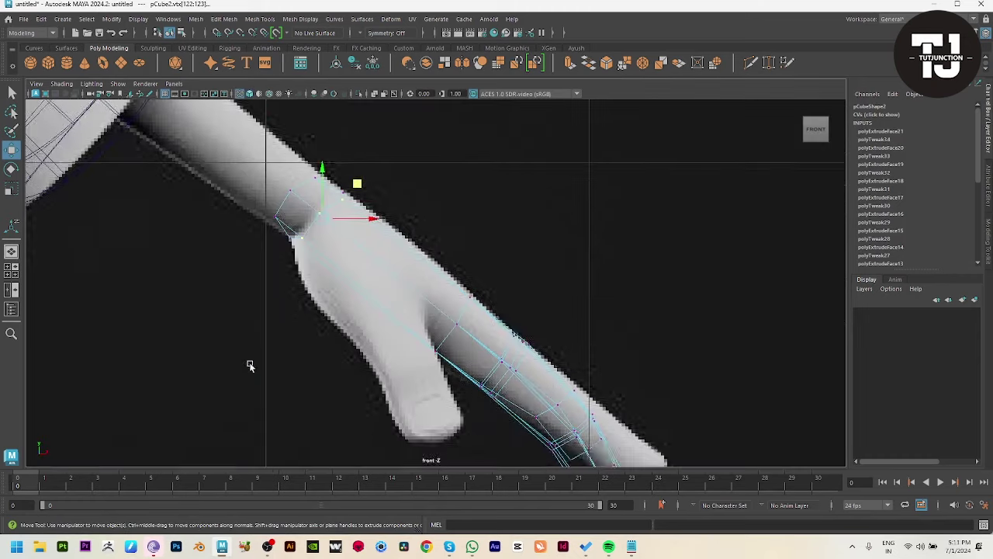
drag(316, 282, 327, 286)
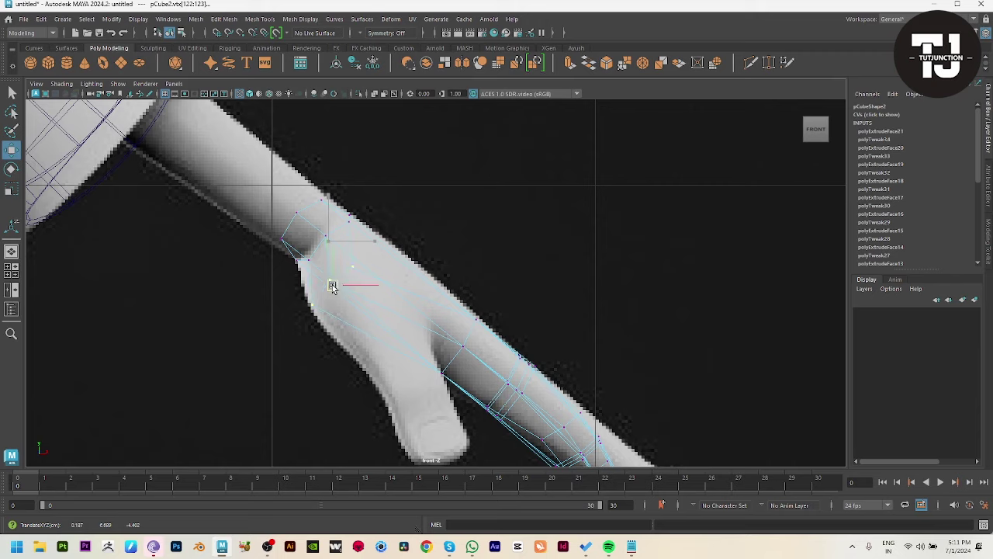
key(space)
key(space)
mouse_move(588, 240)
alt+mouse_down()
mouse_move(295, 347)
mouse_move(298, 365)
alt+mouse_up()
alt+drag(299, 365, 364, 341)
key(space)
key(space)
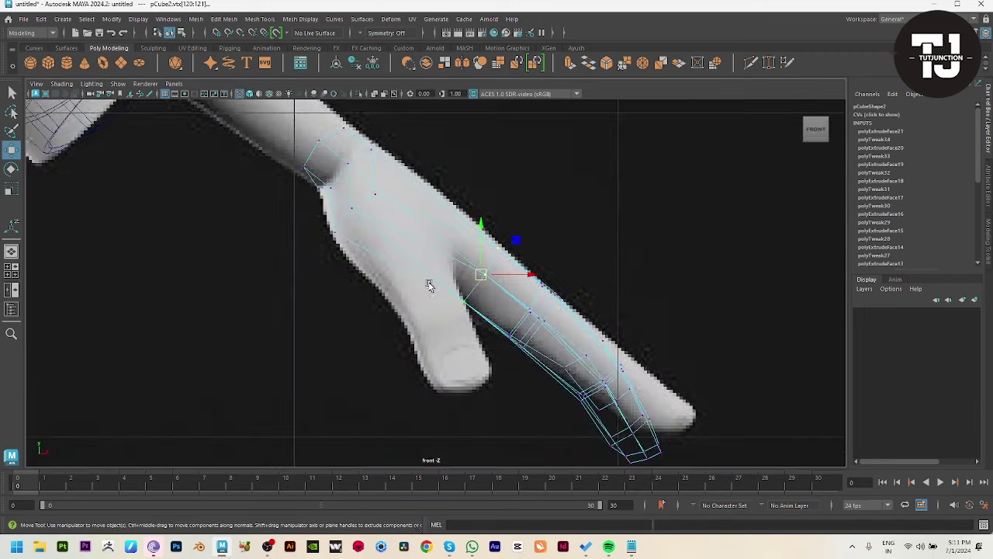
drag(455, 286, 445, 284)
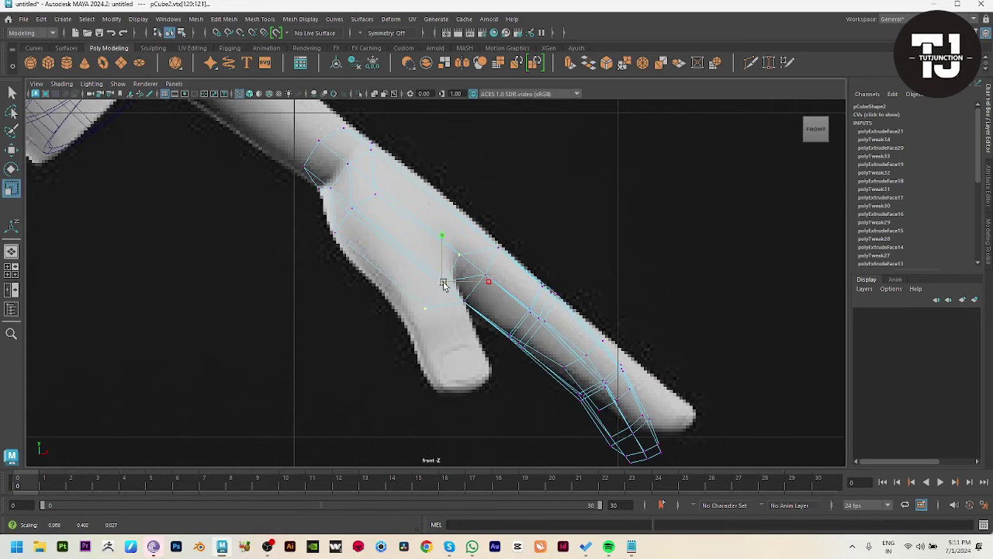
key(space)
key(space)
mouse_move(638, 210)
alt+mouse_down()
mouse_move(372, 297)
mouse_move(427, 366)
mouse_move(428, 308)
mouse_move(217, 224)
alt+mouse_up()
Step: Extrude the bottom thumb-side face and rotate it toward the reference thumb
key(F11)
click(210, 281)
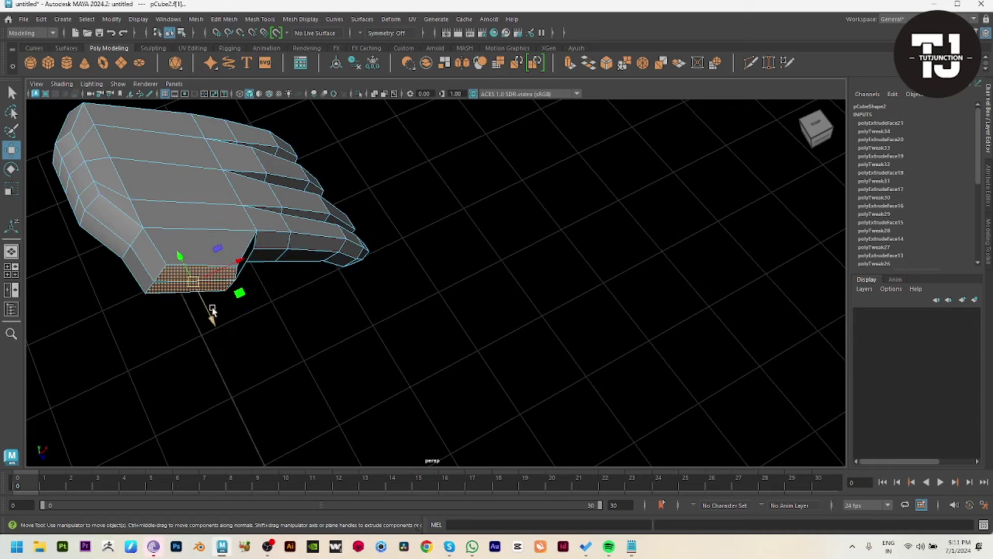
key(space)
key(space)
mouse_move(386, 254)
shift+mouse_down()
mouse_move(418, 318)
mouse_move(418, 307)
shift+mouse_up()
key(space)
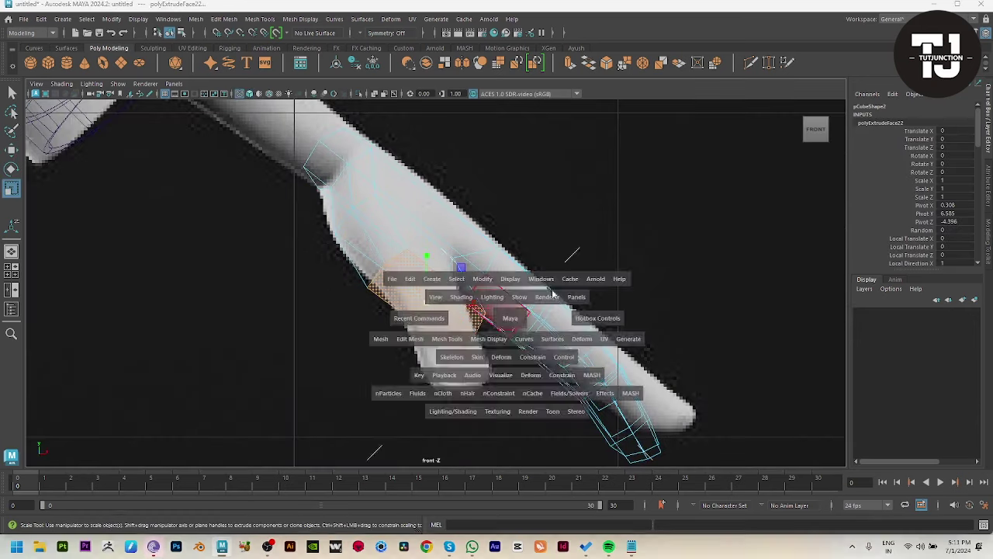
key(r)
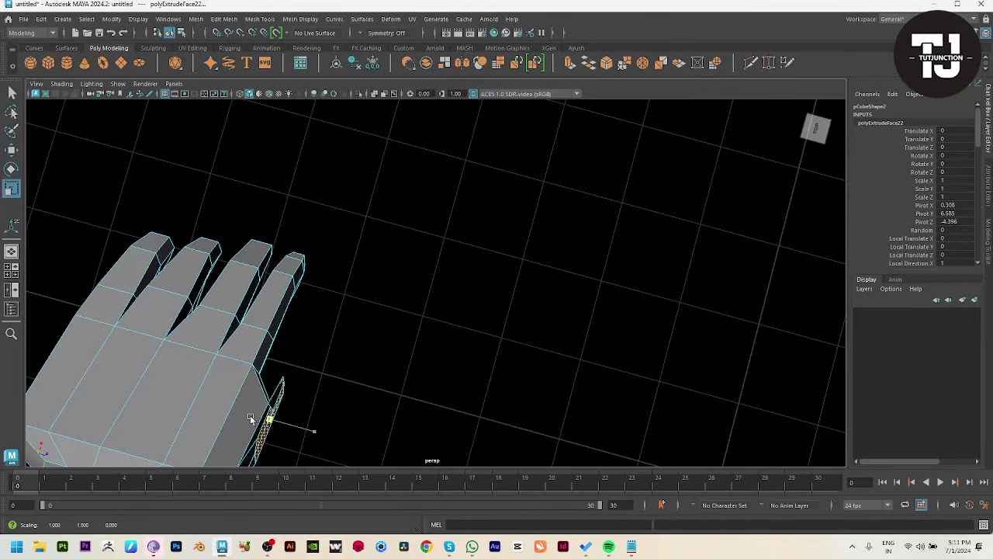
key(e)
mouse_move(326, 427)
mouse_down()
mouse_move(337, 426)
mouse_move(330, 388)
mouse_move(300, 369)
mouse_up()
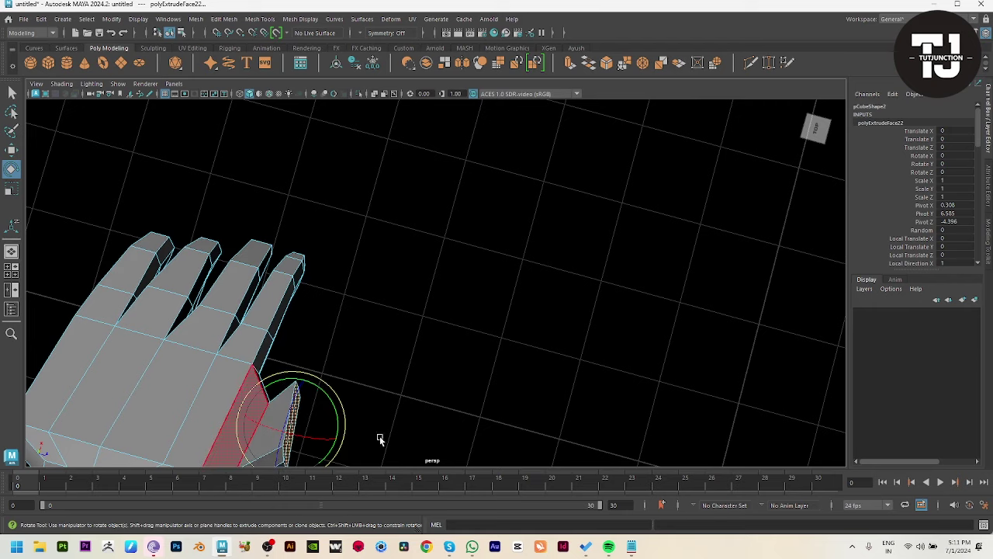
mouse_move(379, 439)
alt+mouse_down()
mouse_move(384, 295)
mouse_move(344, 360)
mouse_move(366, 337)
mouse_move(365, 357)
alt+mouse_up()
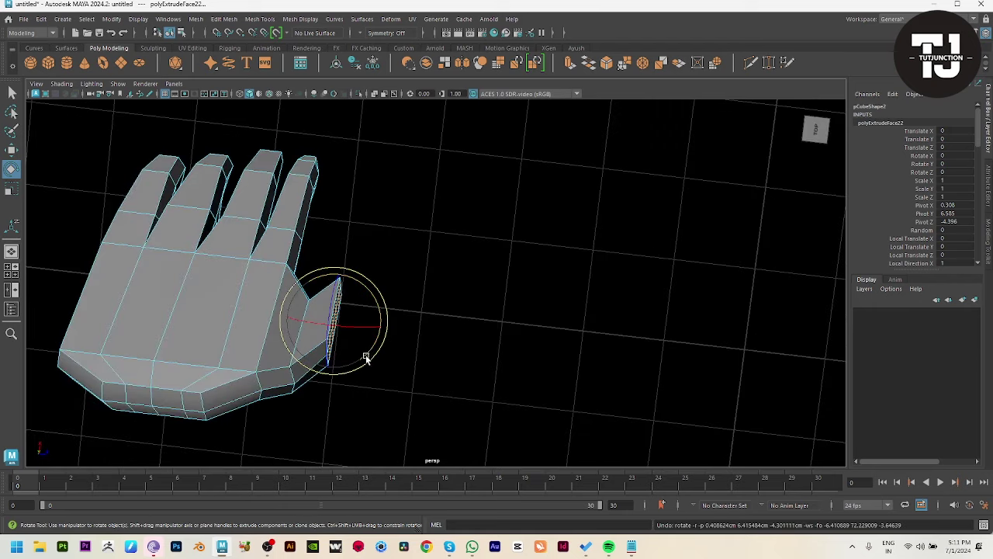
Step: Rotate the thumb face to a flatter angle and move it toward the thumb tip
key(w)
key(space)
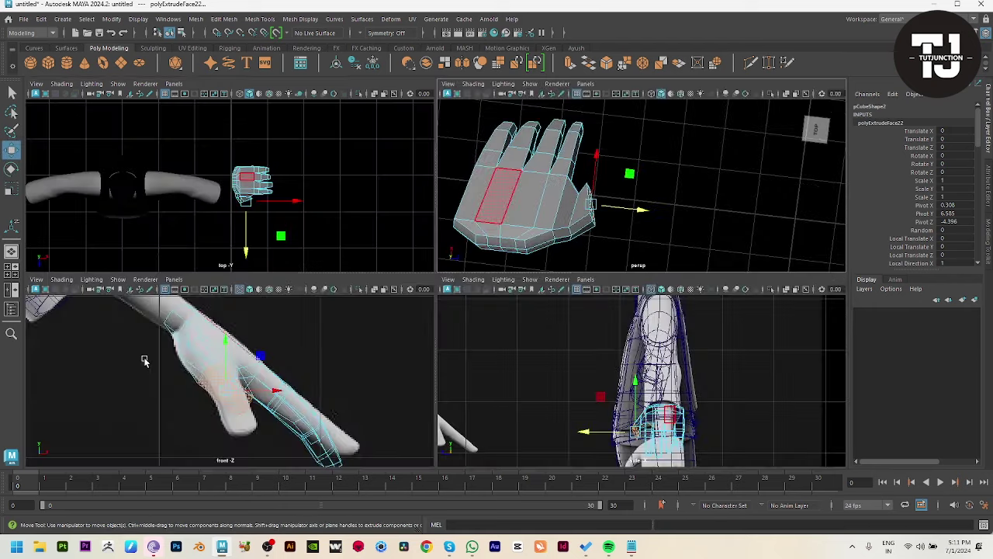
key(space)
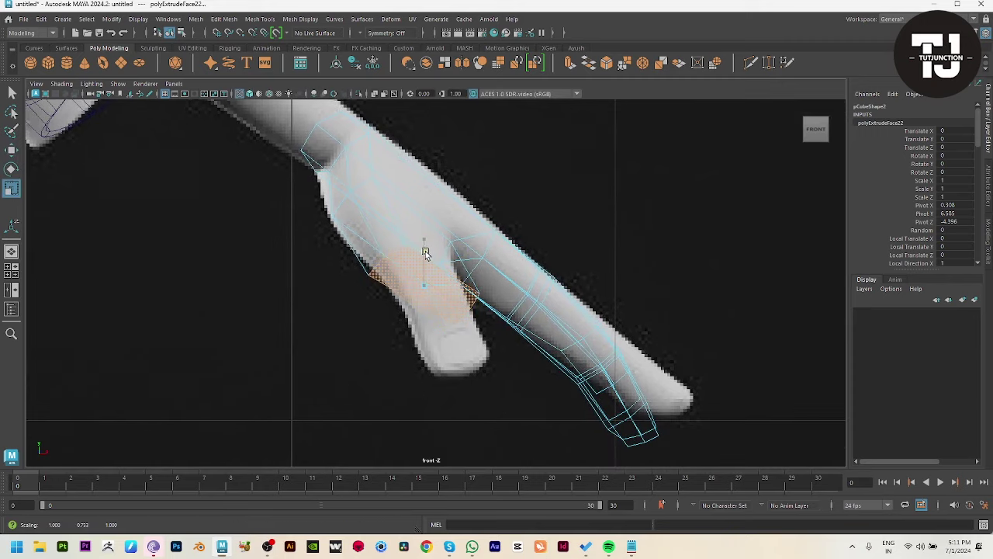
key(w)
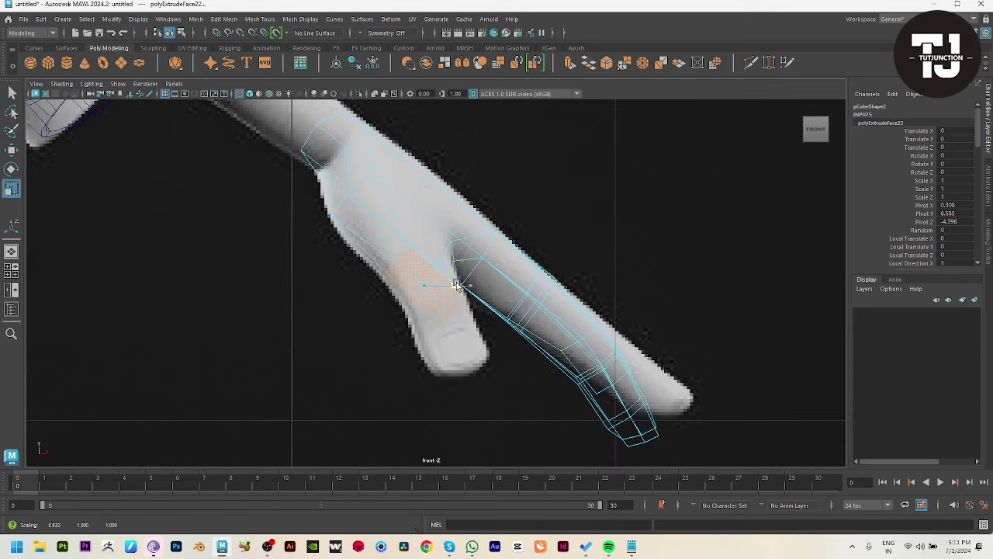
key(e)
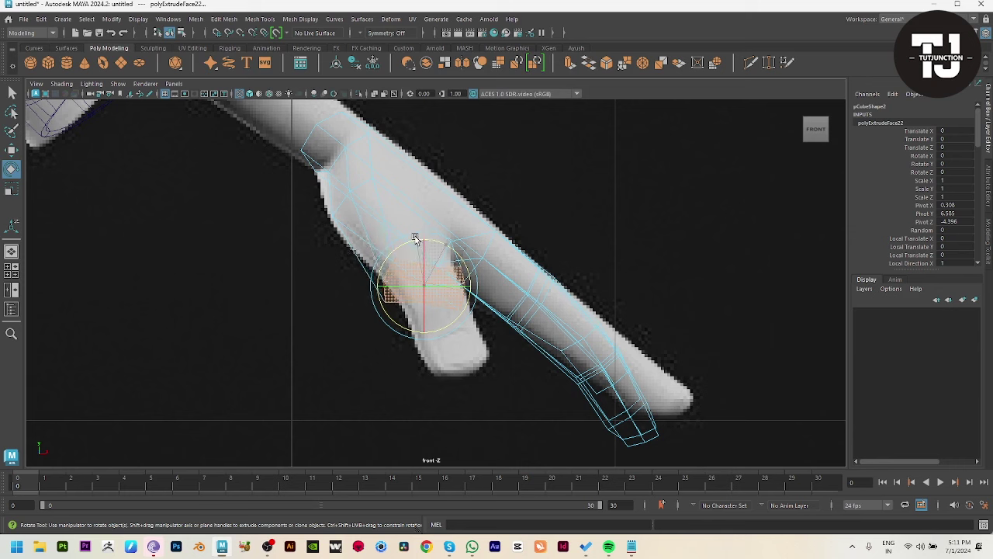
key(w)
mouse_move(415, 238)
mouse_down()
mouse_move(446, 242)
mouse_move(453, 349)
mouse_up()
key(w)
Step: Pull out, tilt and shrink the thumb tip face to taper the thumb
key(r)
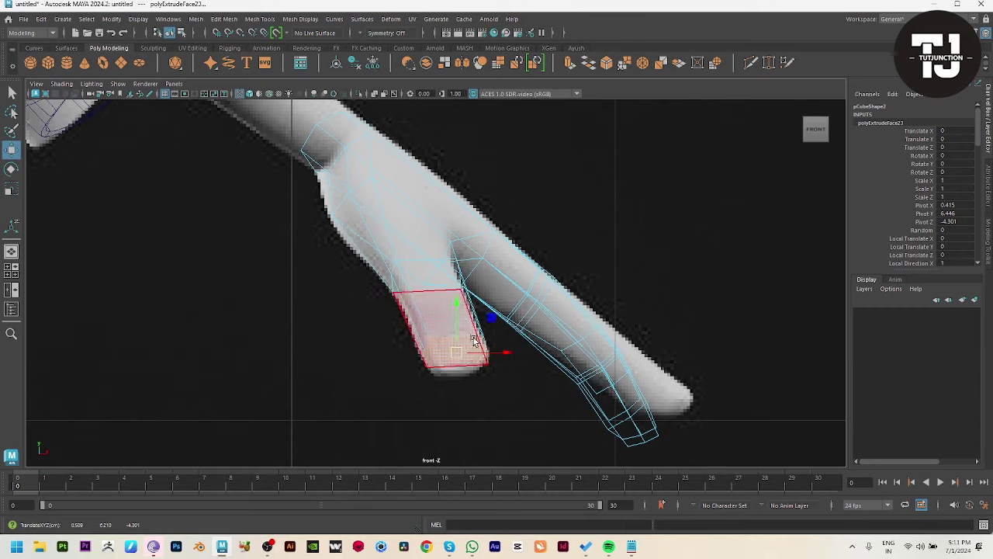
key(space)
key(space)
mouse_move(678, 195)
alt+mouse_down()
mouse_move(536, 277)
mouse_move(484, 256)
alt+mouse_up()
scroll(396, 342, up, 5)
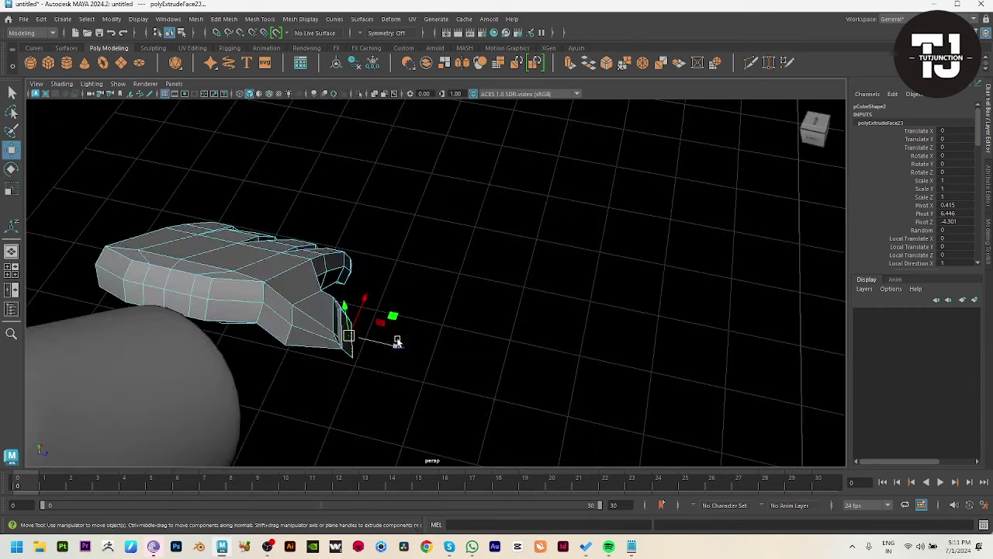
mouse_move(396, 341)
mouse_down()
mouse_move(420, 345)
mouse_move(362, 350)
mouse_move(354, 310)
mouse_up()
mouse_move(355, 311)
alt+right_down()
mouse_move(410, 365)
mouse_move(375, 312)
alt+right_up()
alt+drag(376, 312, 444, 328)
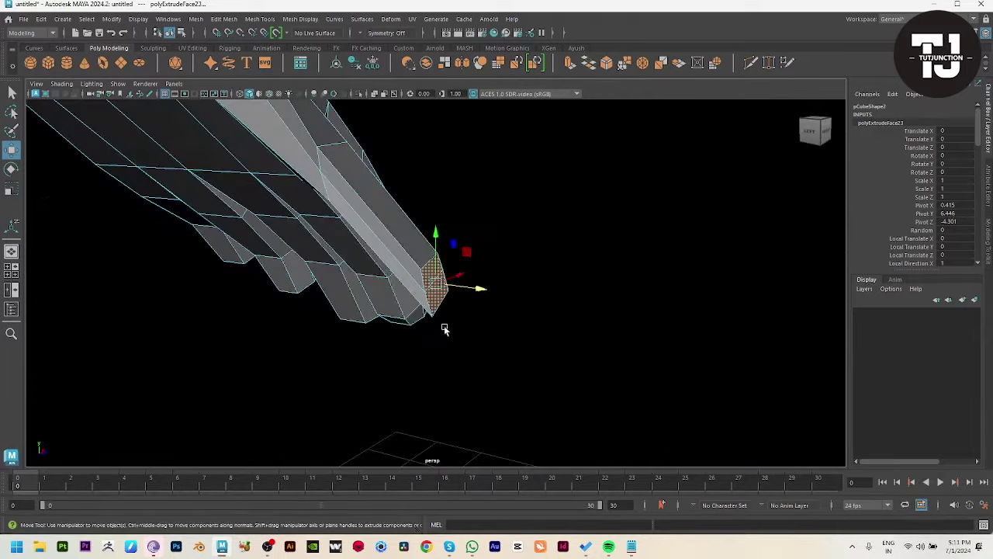
key(e)
drag(459, 241, 506, 338)
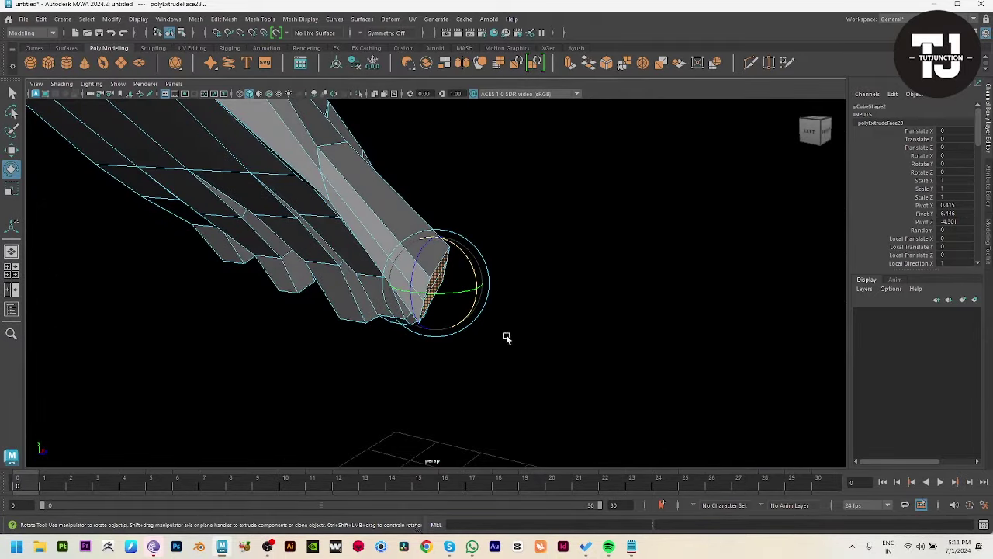
key(r)
drag(443, 284, 344, 191)
Step: Adjust the thumb joint edges, then preview the whole hand smoothed
key(F10)
click(331, 155)
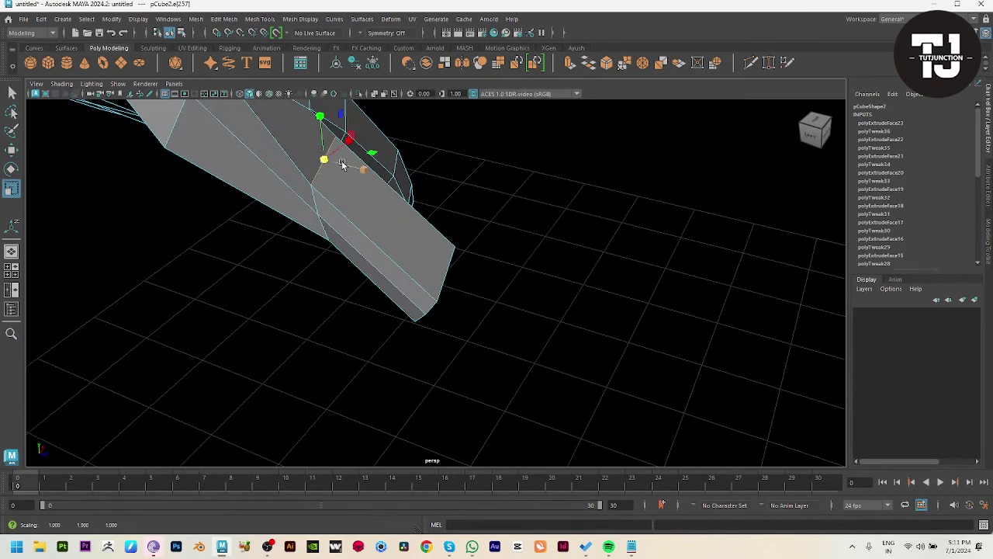
click(316, 190)
key(e)
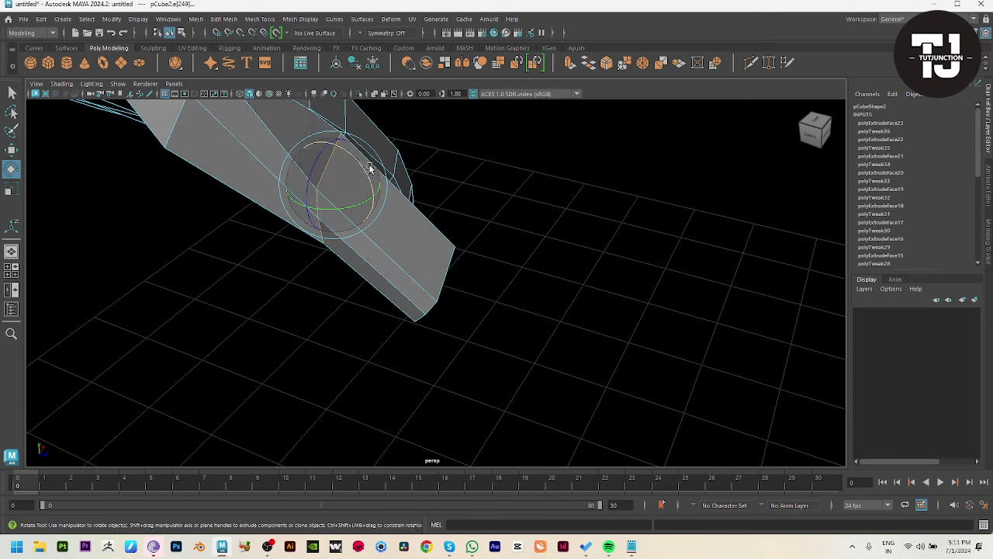
mouse_move(359, 166)
alt+mouse_down()
mouse_move(349, 233)
mouse_move(330, 185)
mouse_move(433, 293)
alt+mouse_up()
key(r)
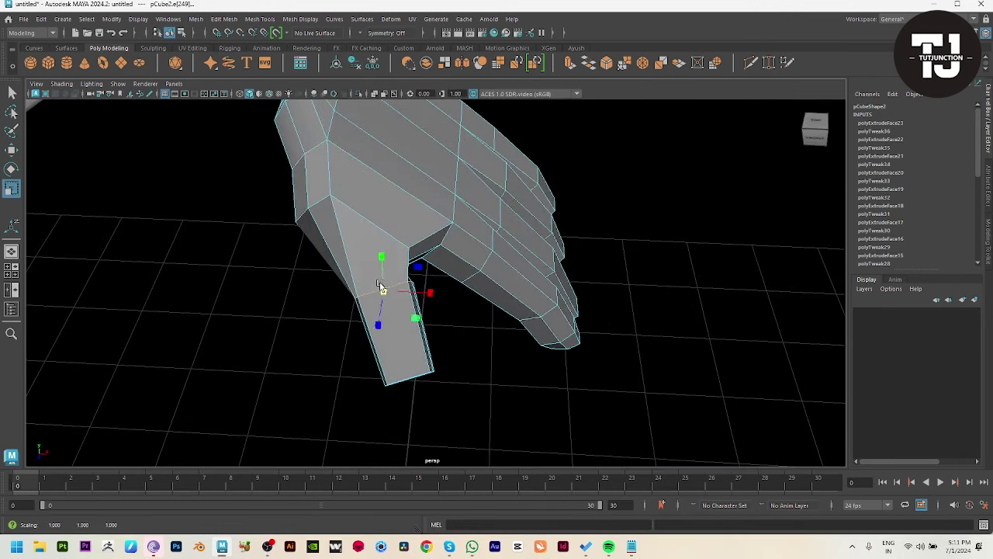
key(w)
key(F8)
key(3)
mouse_move(459, 377)
alt+mouse_down()
mouse_move(404, 317)
mouse_move(363, 310)
mouse_move(417, 328)
mouse_move(428, 308)
mouse_move(398, 218)
alt+mouse_up()
Step: Move and scale the thumb's side and underside edges into a smoother curve
key(F10)
click(397, 218)
mouse_move(444, 243)
alt+mouse_down()
mouse_move(447, 212)
mouse_move(429, 208)
alt+mouse_up()
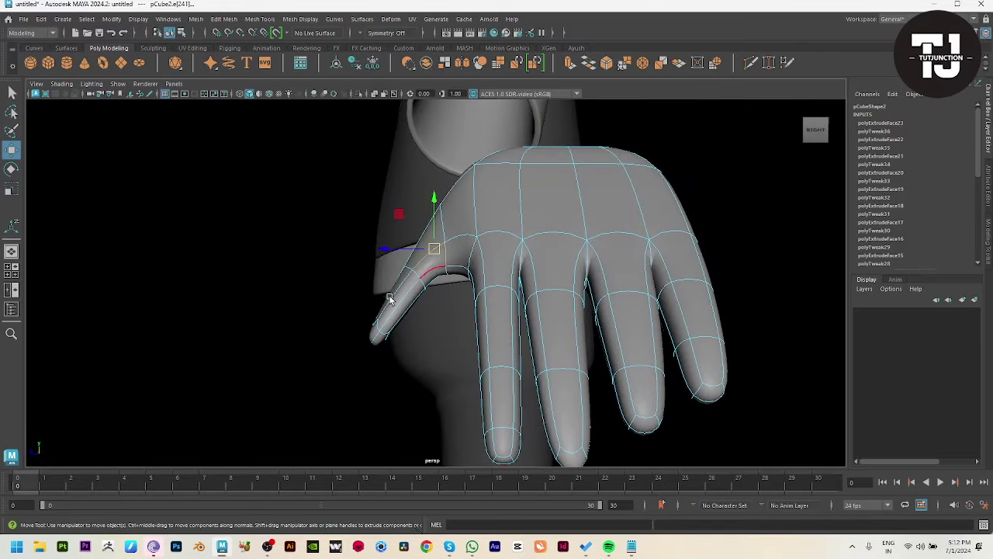
mouse_move(389, 300)
alt+mouse_down()
mouse_move(353, 314)
mouse_move(355, 288)
mouse_move(388, 336)
mouse_move(379, 307)
alt+mouse_up()
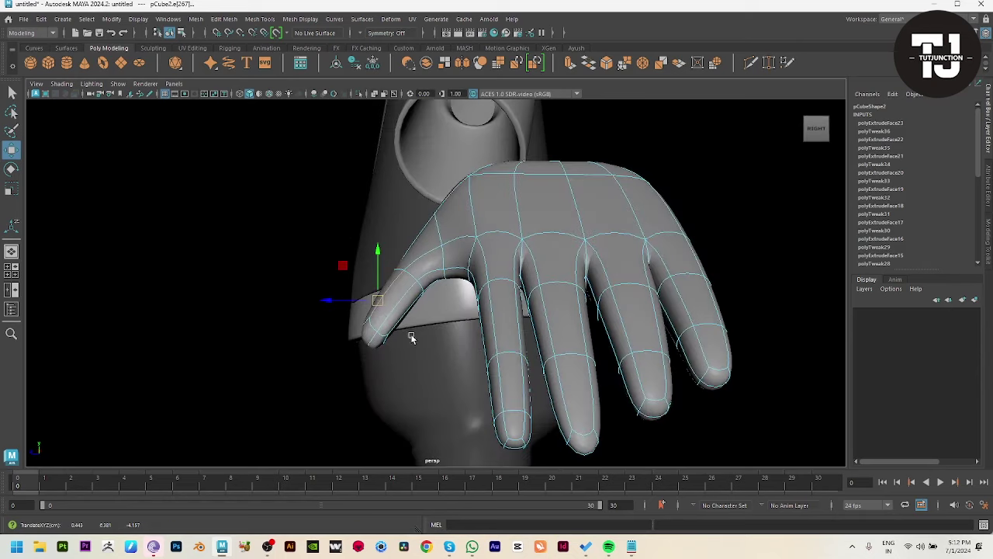
mouse_move(411, 338)
alt+mouse_down()
mouse_move(402, 317)
mouse_move(426, 299)
mouse_move(415, 312)
mouse_move(417, 348)
mouse_move(393, 372)
mouse_move(469, 313)
mouse_move(428, 330)
mouse_move(497, 388)
mouse_move(472, 282)
mouse_move(525, 331)
mouse_move(535, 381)
alt+mouse_up()
click(432, 356)
key(r)
key(w)
scroll(535, 381, up, 3)
Step: Insert two edge loops across the fingers of the low-poly hand cage
shift+right_drag(520, 166, 469, 318)
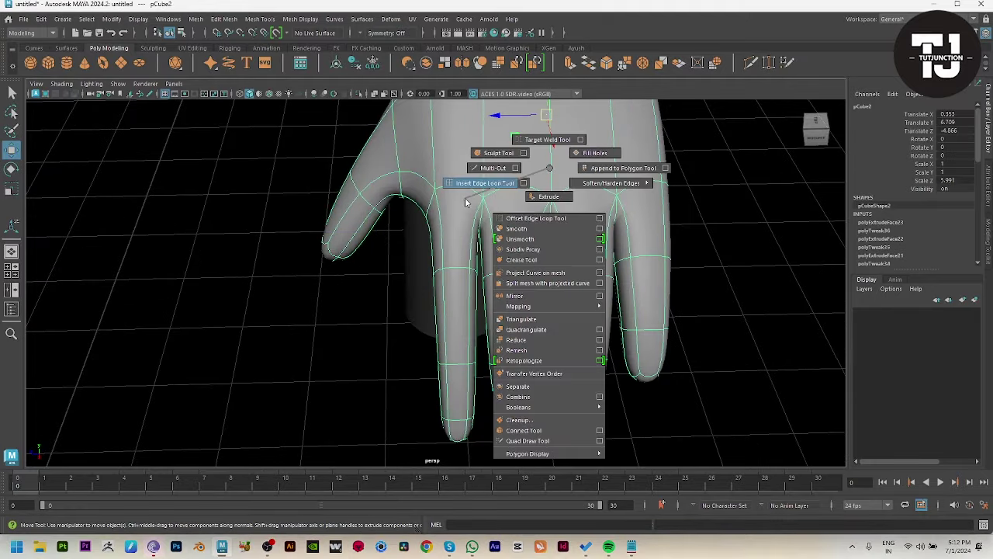
click(474, 320)
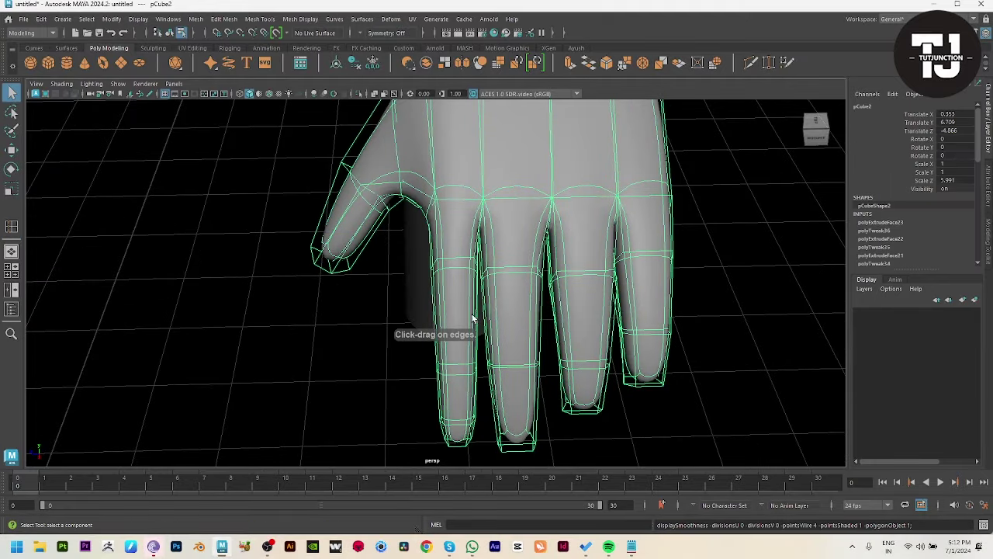
key(1)
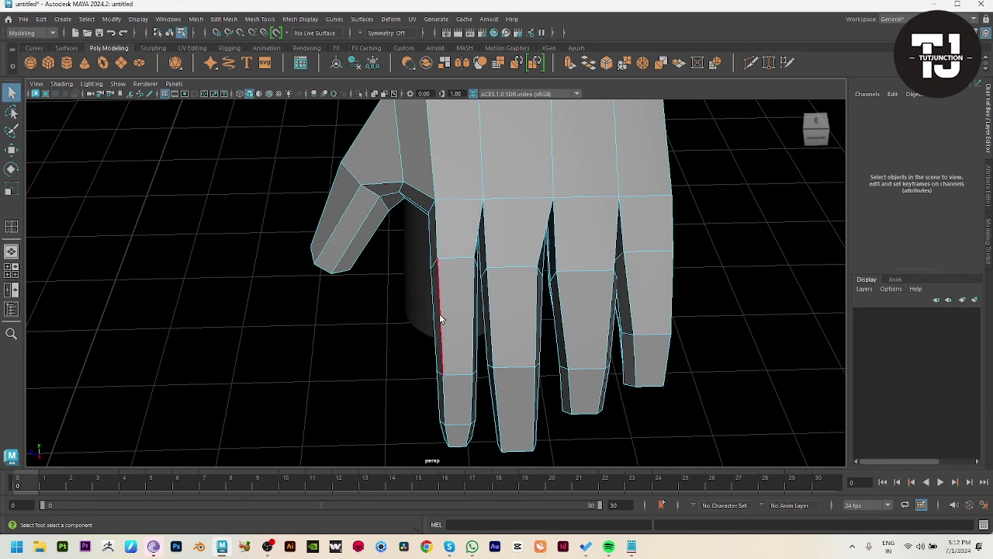
click(440, 320)
key(w)
shift+right_drag(458, 245, 411, 254)
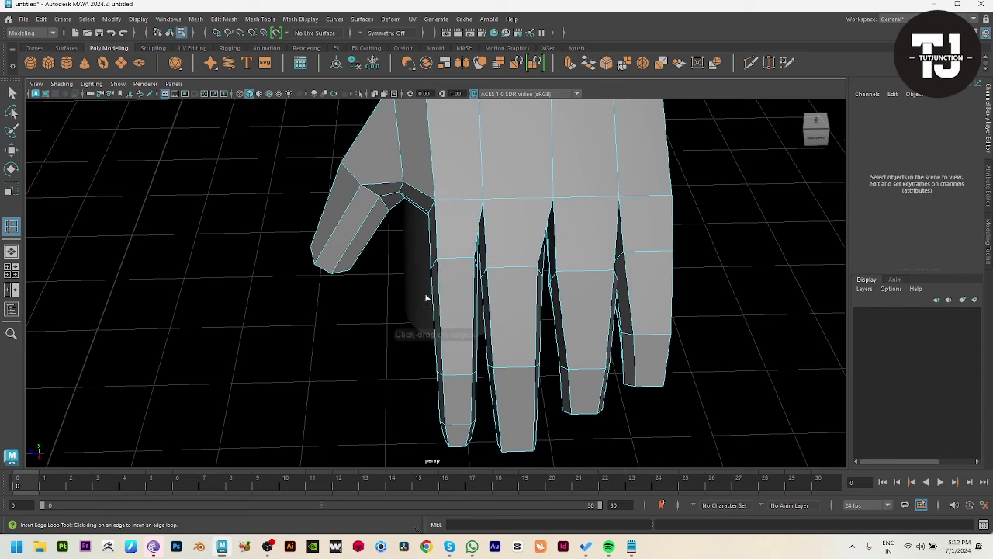
drag(440, 328, 475, 328)
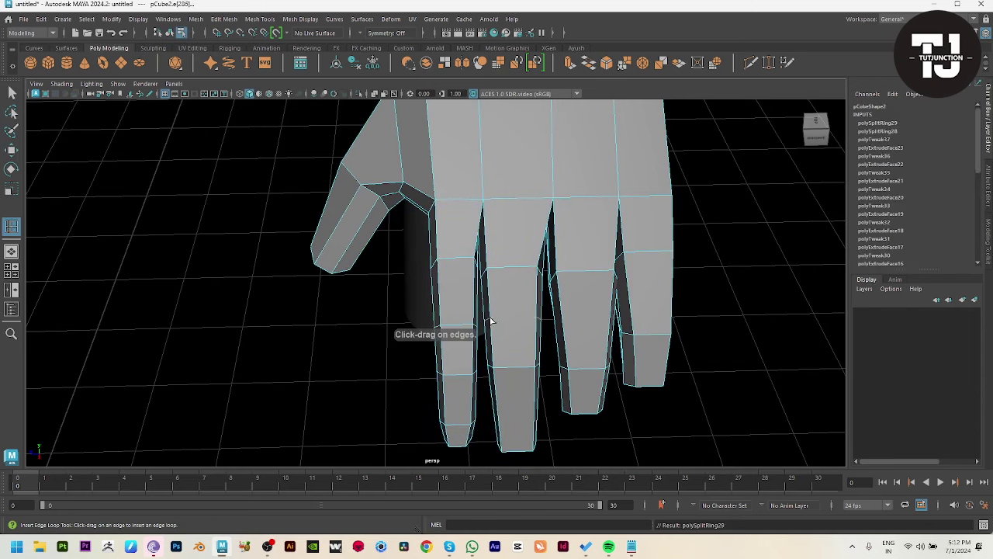
drag(497, 406, 562, 372)
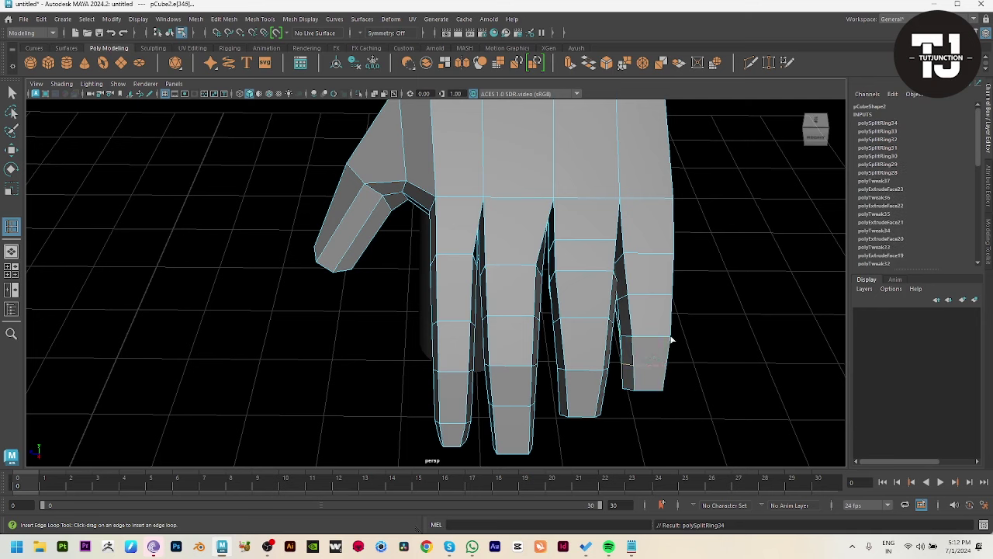
Step: Scale the new finger loops inward to pinch in the finger joints
key(w)
scroll(410, 328, up, 2)
key(r)
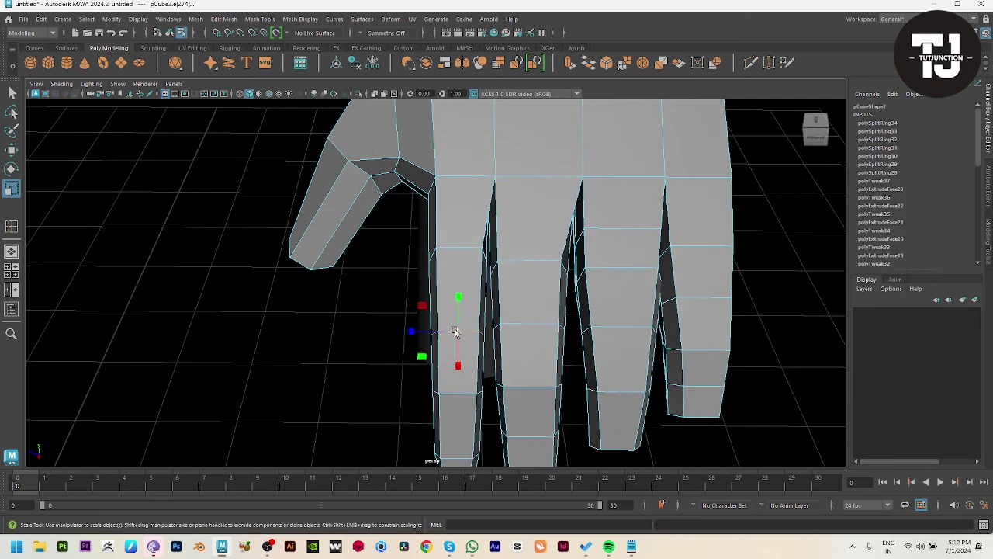
click(458, 330)
alt+middle_drag(450, 419, 446, 338)
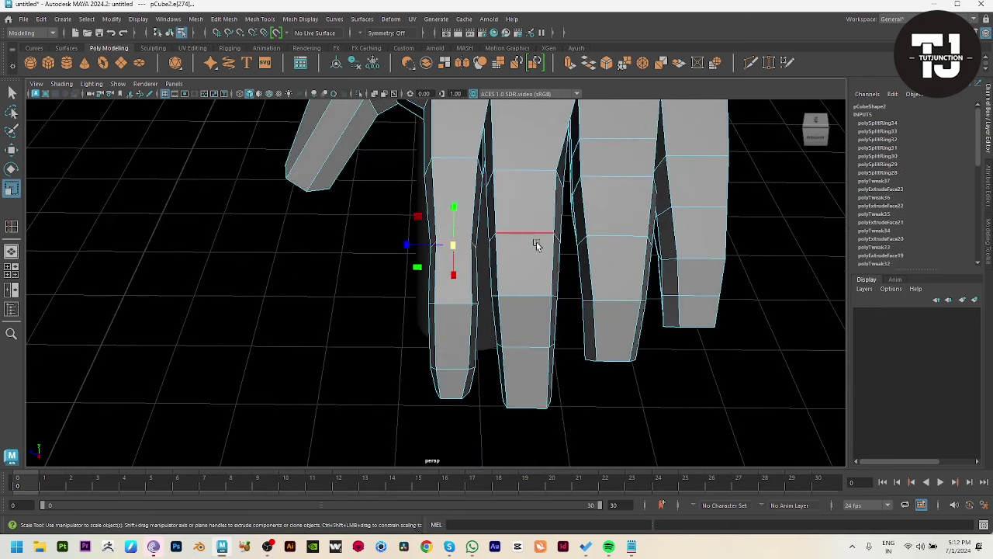
drag(526, 234, 521, 243)
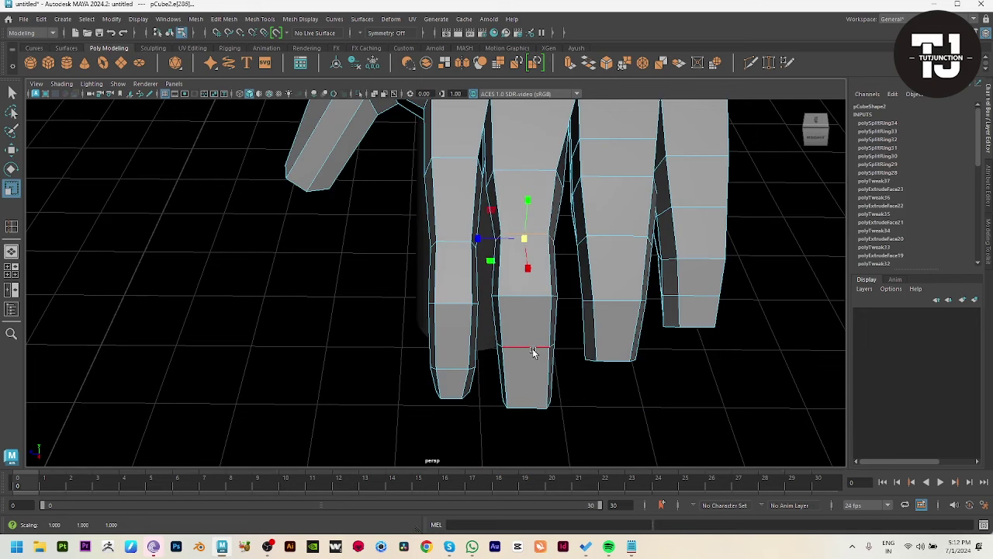
alt+middle_drag(534, 350, 525, 221)
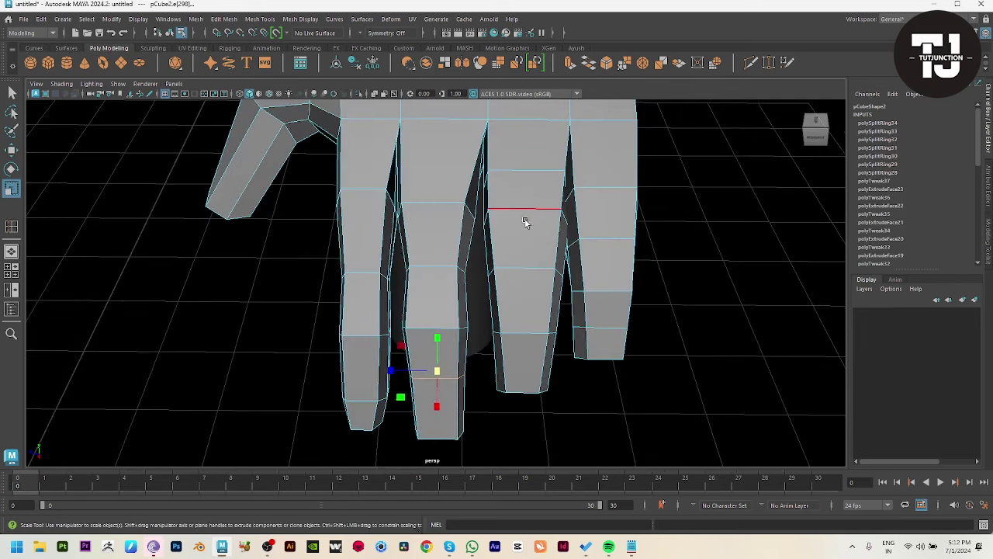
drag(526, 224, 516, 224)
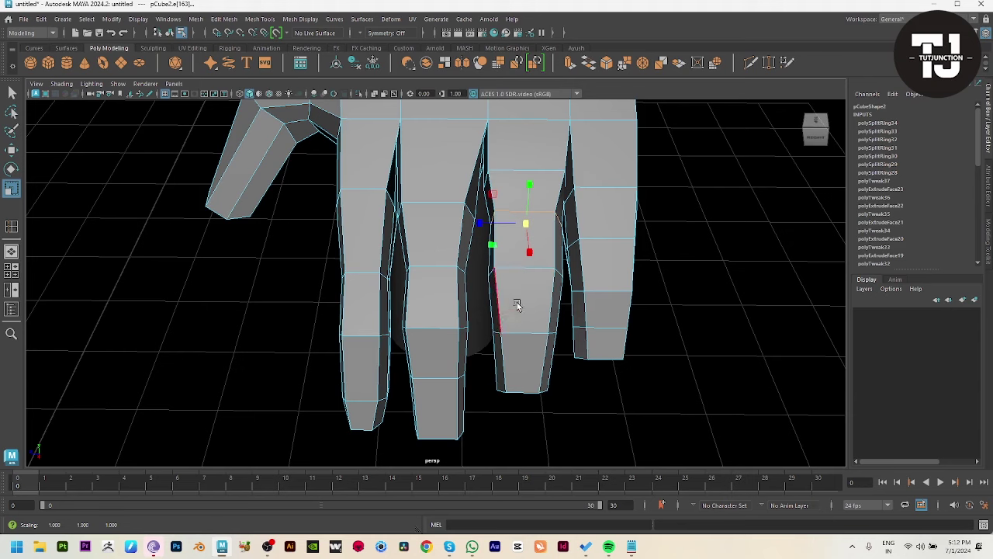
drag(524, 329, 518, 329)
mouse_move(606, 317)
alt+mouse_down()
mouse_move(547, 250)
mouse_move(543, 273)
alt+mouse_up()
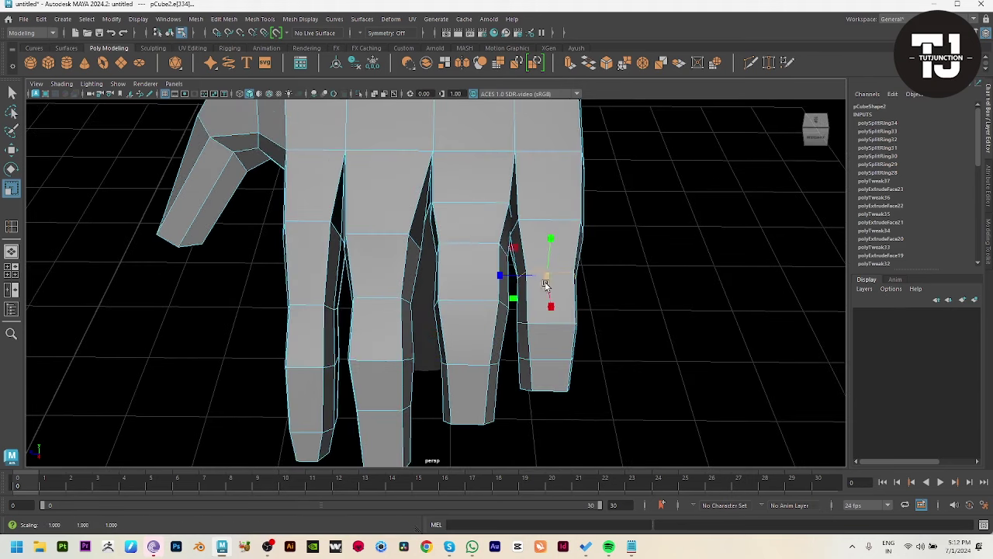
scroll(548, 359, down, 2)
Step: Insert an edge loop along the back of the hand and stretch it slightly in height
key(F8)
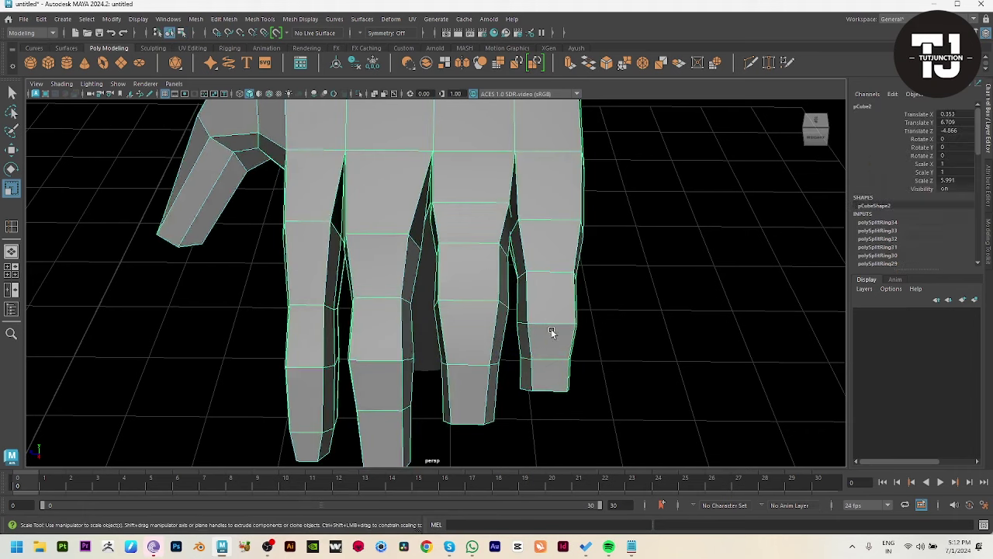
key(3)
mouse_move(492, 313)
alt+mouse_down()
mouse_move(403, 300)
mouse_move(348, 277)
mouse_move(450, 272)
mouse_move(499, 328)
mouse_move(406, 237)
mouse_move(443, 255)
mouse_move(441, 295)
mouse_move(451, 285)
alt+mouse_up()
click(499, 329)
key(1)
scroll(450, 285, up, 3)
shift+right_drag(532, 217, 470, 215)
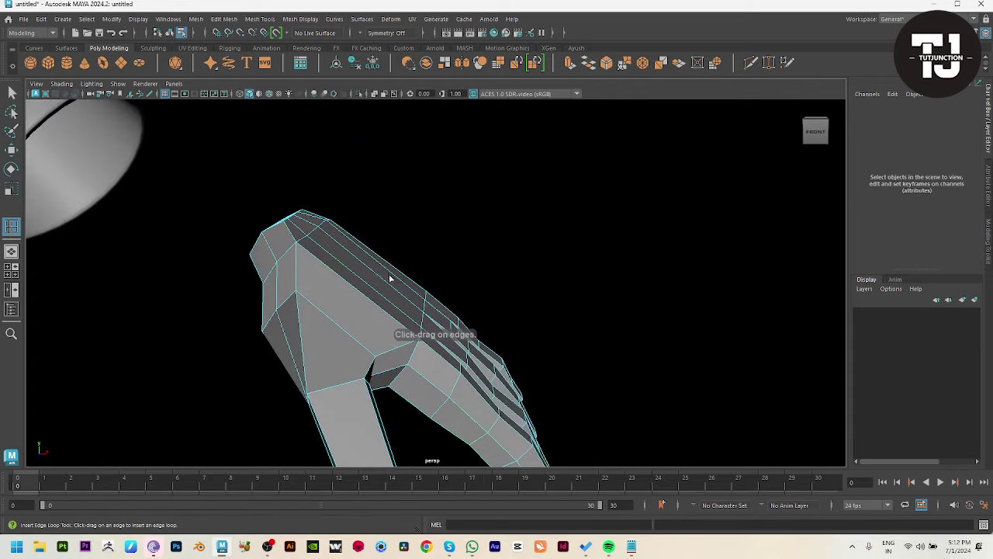
click(372, 266)
key(r)
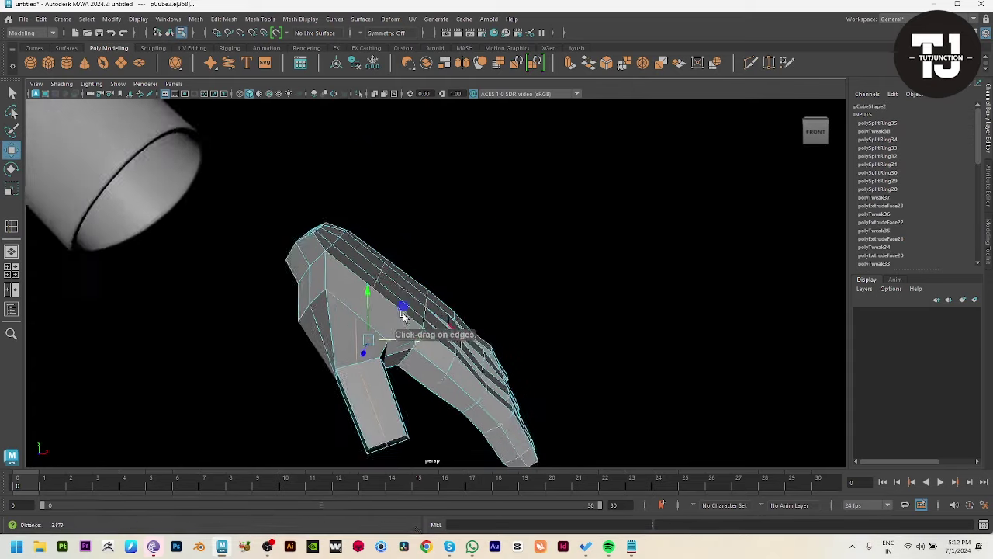
alt+drag(372, 265, 367, 248)
middle_drag(367, 248, 366, 247)
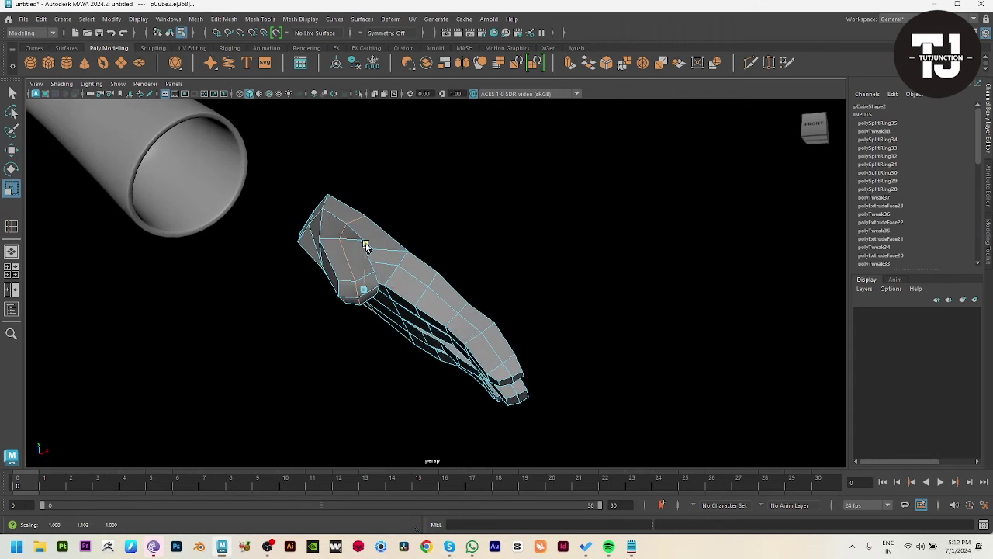
key(w)
mouse_move(404, 315)
alt+mouse_down()
mouse_move(374, 287)
mouse_move(414, 332)
alt+mouse_up()
Step: Select a vertex on the thumb side of the palm in vertex mode
key(3)
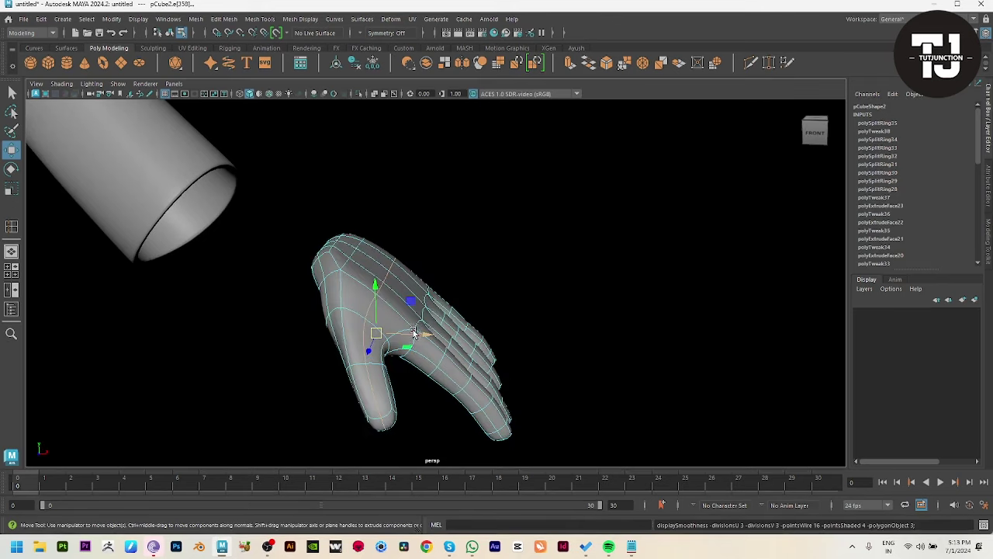
click(585, 279)
mouse_move(585, 279)
alt+mouse_down()
mouse_move(381, 272)
mouse_move(461, 344)
alt+mouse_up()
click(381, 271)
key(F10)
click(392, 308)
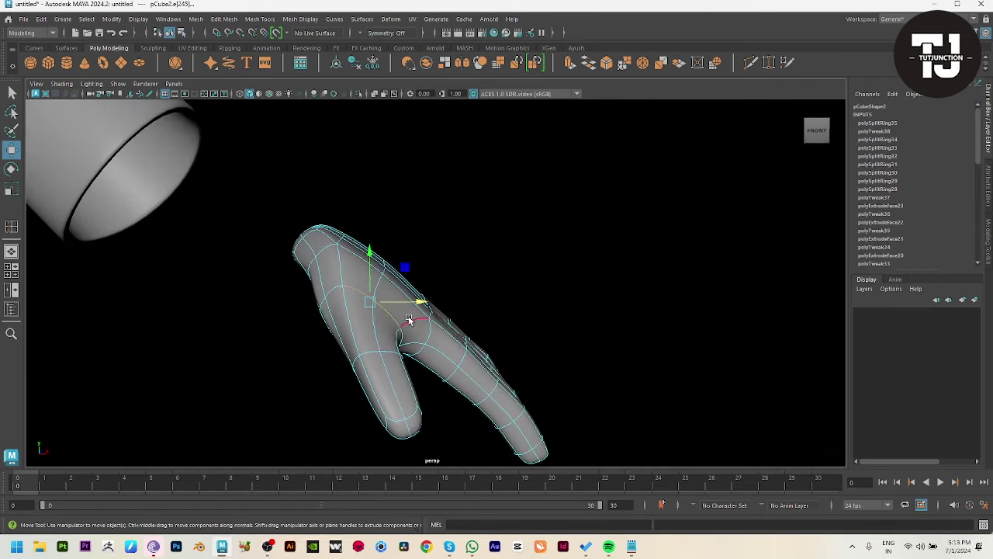
mouse_move(409, 319)
alt+mouse_down()
mouse_move(389, 282)
mouse_move(415, 266)
alt+mouse_up()
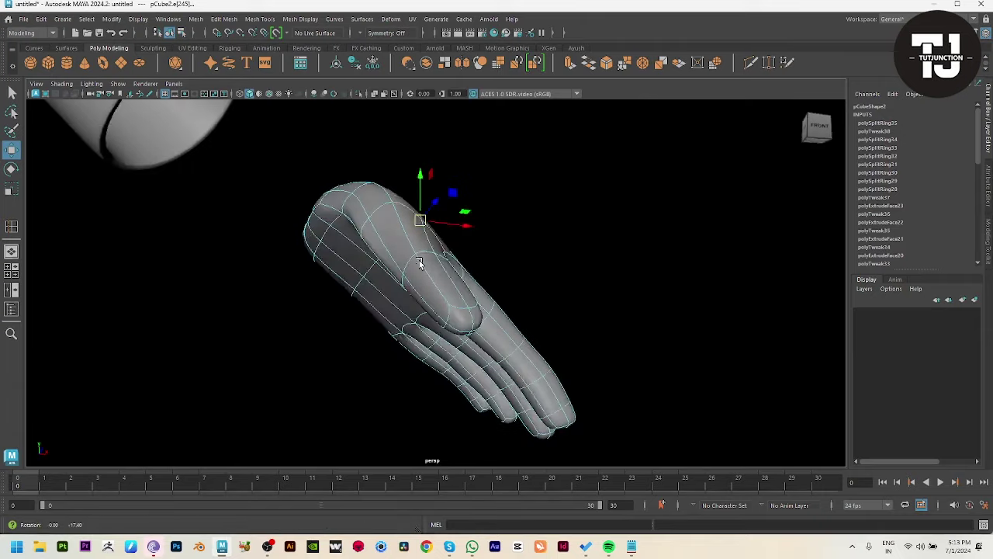
mouse_move(399, 218)
alt+mouse_down()
mouse_move(432, 160)
mouse_move(466, 303)
mouse_move(394, 228)
mouse_move(466, 284)
mouse_move(619, 280)
mouse_move(488, 217)
mouse_move(486, 279)
alt+mouse_up()
key(F9)
click(468, 286)
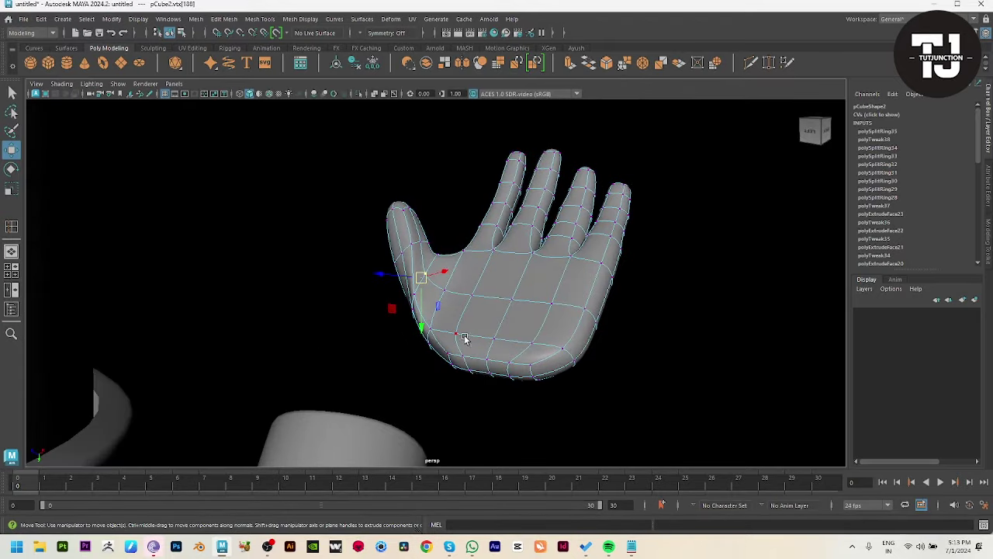
Step: Pull the selected thumb-side palm vertex outward to round the palm
mouse_move(510, 343)
alt+mouse_down()
mouse_move(466, 279)
mouse_move(439, 310)
mouse_move(486, 306)
alt+mouse_up()
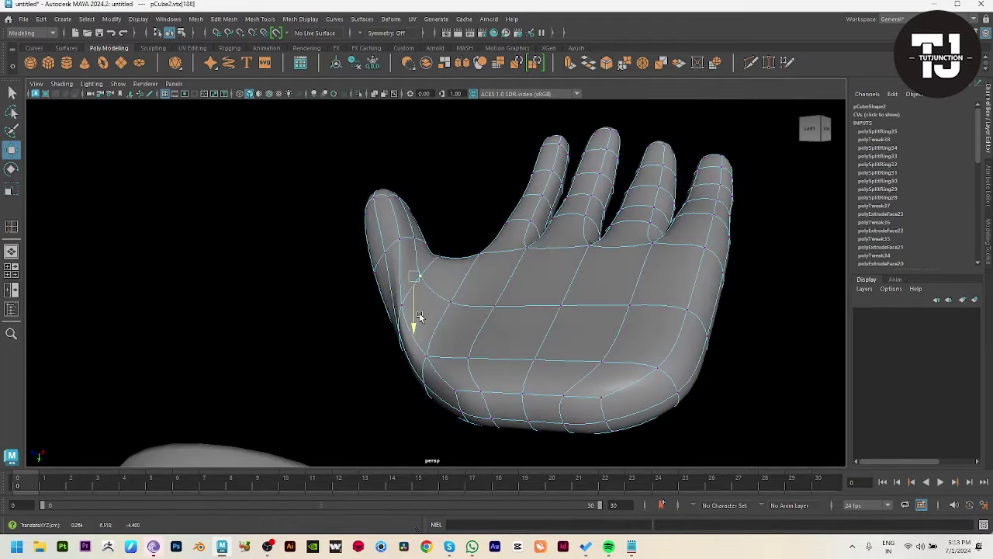
alt+drag(392, 266, 468, 281)
key(f)
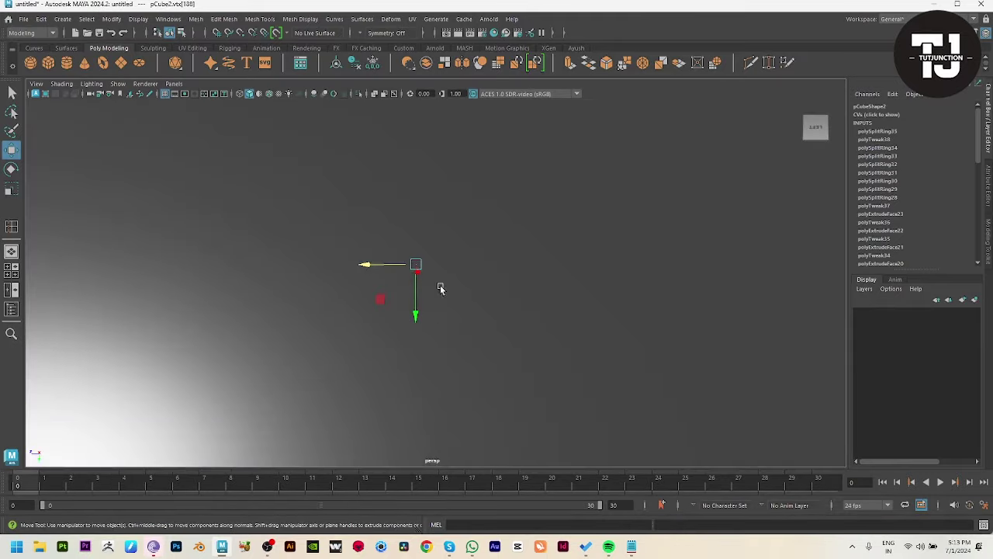
scroll(430, 324, down, 3)
mouse_move(449, 334)
alt+mouse_down()
mouse_move(472, 318)
mouse_move(470, 339)
mouse_move(461, 333)
alt+mouse_up()
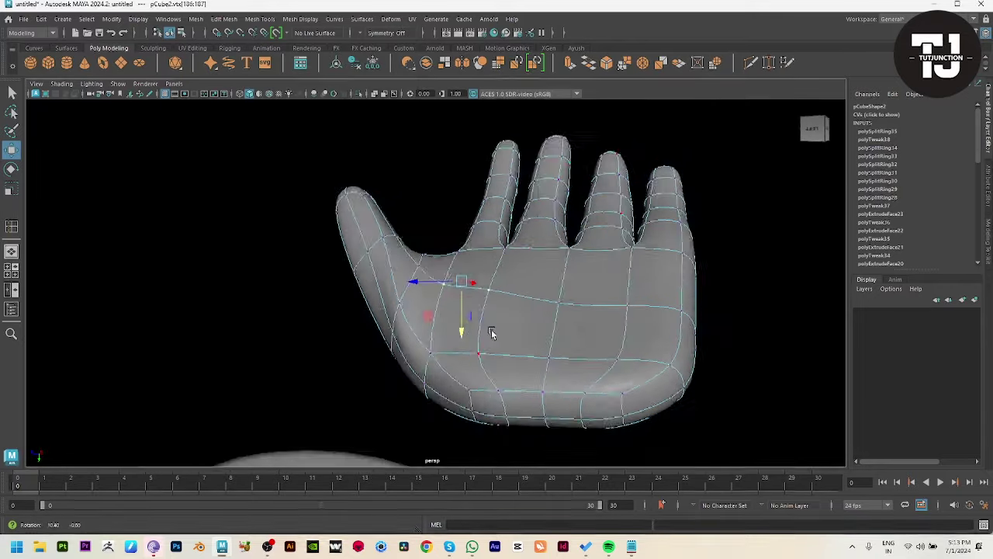
key(f)
scroll(436, 250, down, 5)
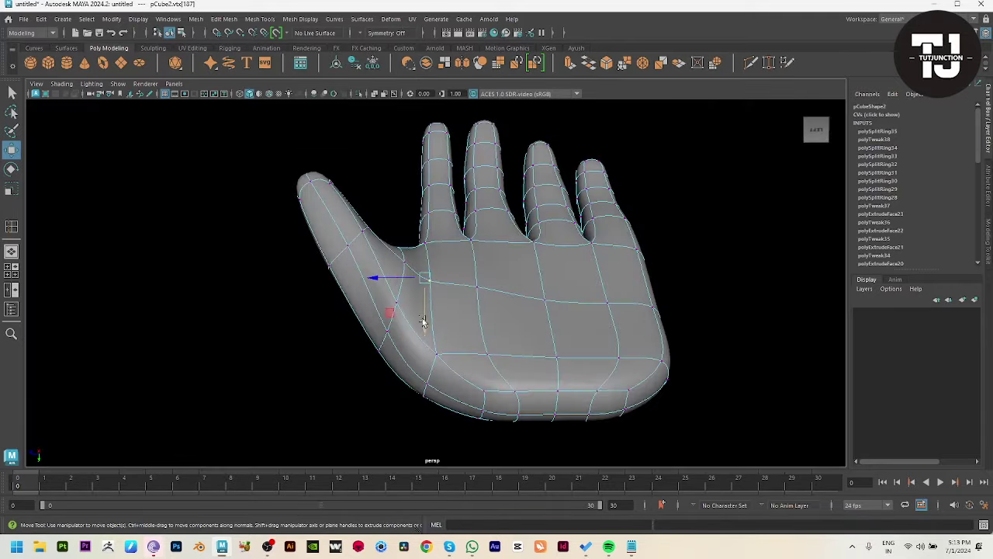
mouse_move(425, 311)
alt+mouse_down()
mouse_move(381, 344)
mouse_move(418, 309)
alt+mouse_up()
scroll(421, 333, up, 3)
mouse_move(429, 345)
alt+mouse_down()
mouse_move(487, 359)
mouse_move(469, 345)
alt+mouse_up()
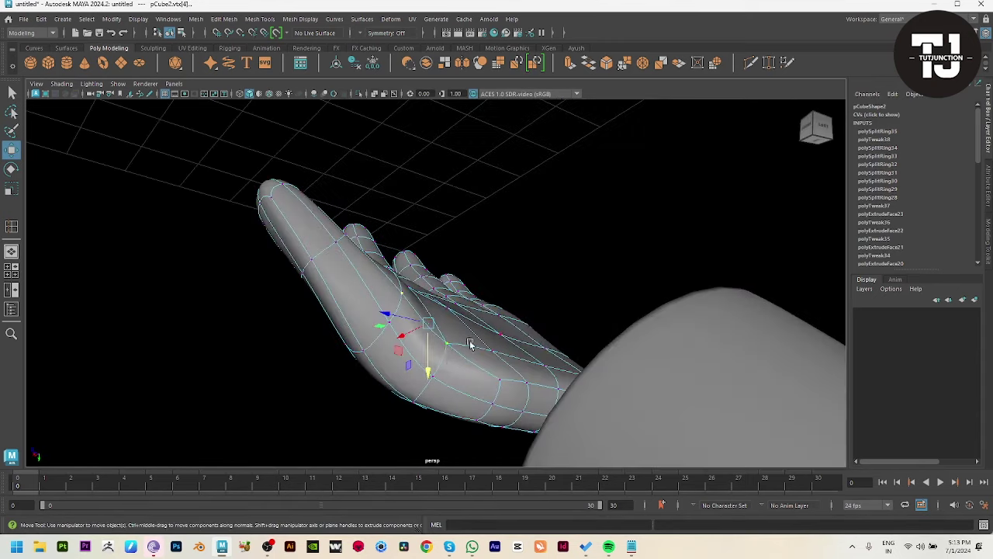
alt+drag(425, 368, 431, 381)
mouse_move(406, 327)
mouse_down()
mouse_move(598, 326)
mouse_move(437, 370)
mouse_move(443, 355)
mouse_move(351, 332)
mouse_move(377, 344)
mouse_move(377, 271)
mouse_up()
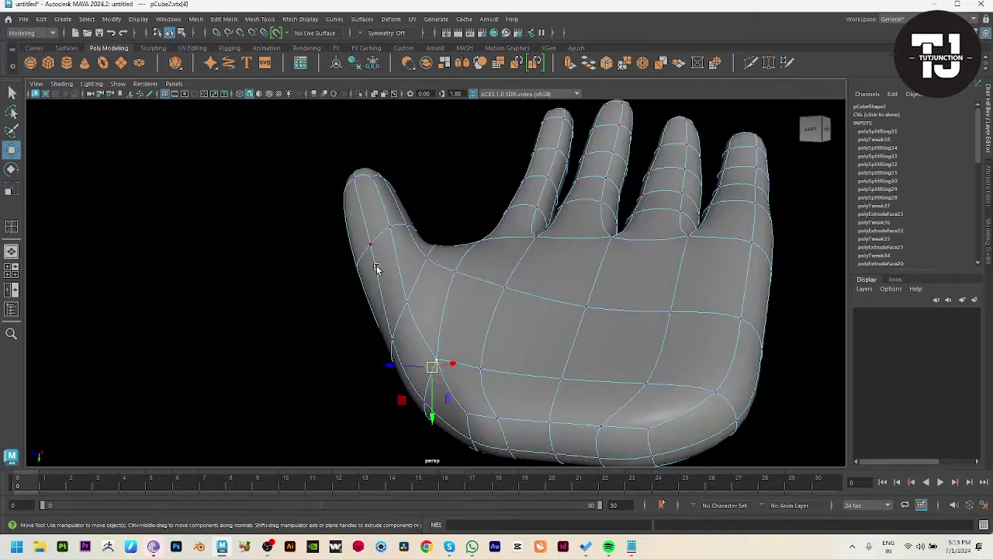
Step: Reselect the hand in vertex mode with the Move tool ready for the fingers
alt+right_drag(377, 271, 397, 336)
mouse_move(372, 210)
alt+mouse_down()
mouse_move(450, 251)
mouse_move(435, 250)
mouse_move(501, 238)
mouse_move(544, 256)
mouse_move(582, 321)
mouse_move(467, 330)
mouse_move(539, 306)
mouse_move(523, 268)
mouse_move(472, 303)
mouse_move(503, 314)
mouse_move(463, 264)
mouse_move(393, 381)
mouse_move(427, 299)
mouse_move(521, 345)
mouse_move(479, 406)
mouse_move(444, 391)
mouse_move(394, 285)
mouse_move(399, 344)
mouse_move(412, 317)
mouse_move(405, 321)
alt+mouse_up()
click(509, 353)
key(F9)
key(w)
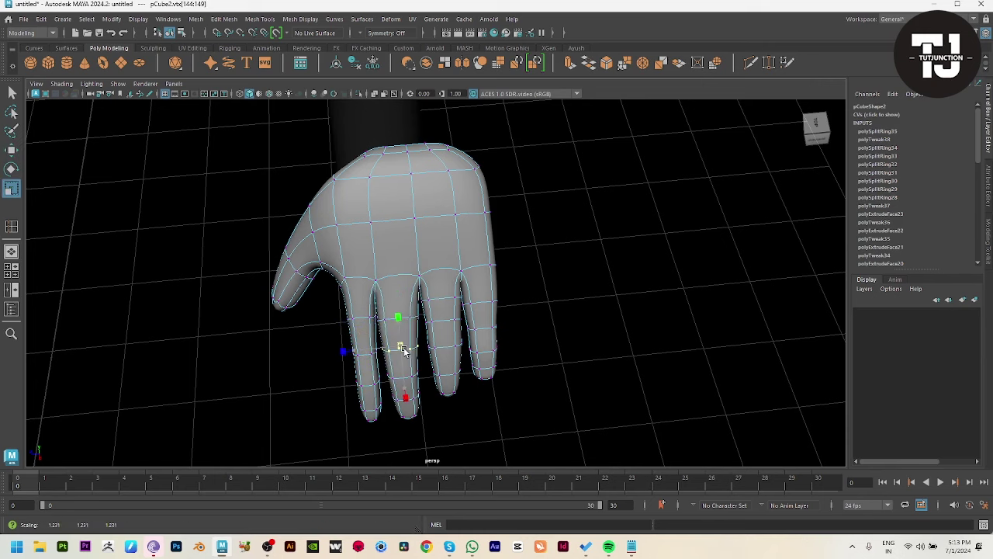
Step: Select the fingertip vertex rings, restoring the selection after an accidental clear
mouse_move(402, 349)
alt+mouse_down()
mouse_move(445, 355)
mouse_move(492, 310)
mouse_move(532, 350)
mouse_move(501, 342)
mouse_move(626, 388)
alt+mouse_up()
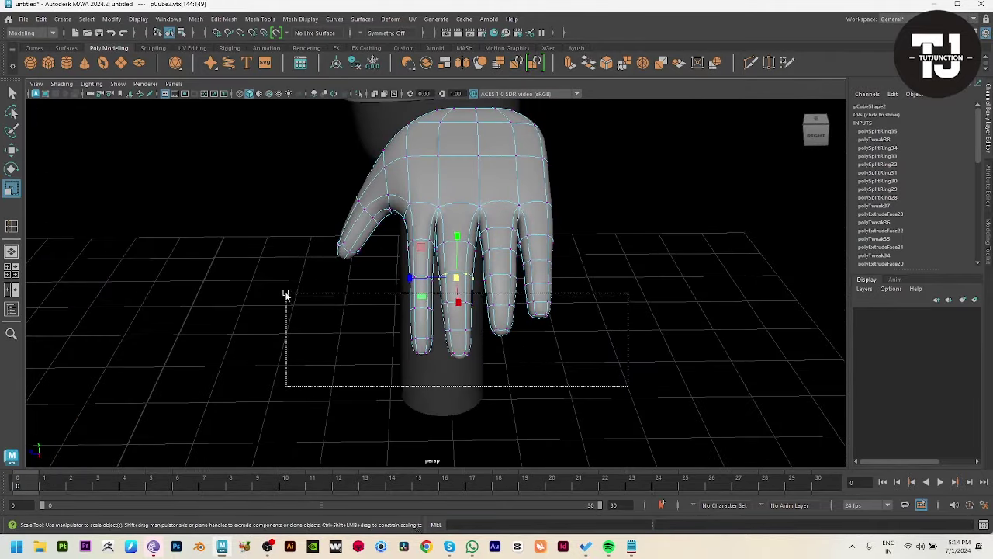
drag(285, 295, 287, 295)
drag(477, 328, 479, 327)
key(w)
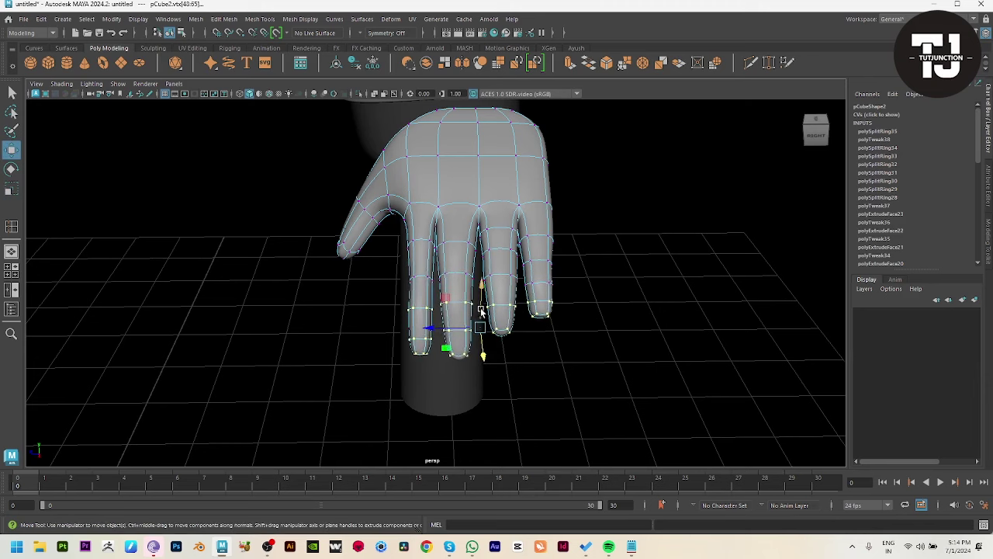
click(696, 313)
mouse_move(696, 313)
alt+mouse_down()
mouse_move(561, 328)
mouse_move(463, 314)
alt+mouse_up()
scroll(438, 256, up, 3)
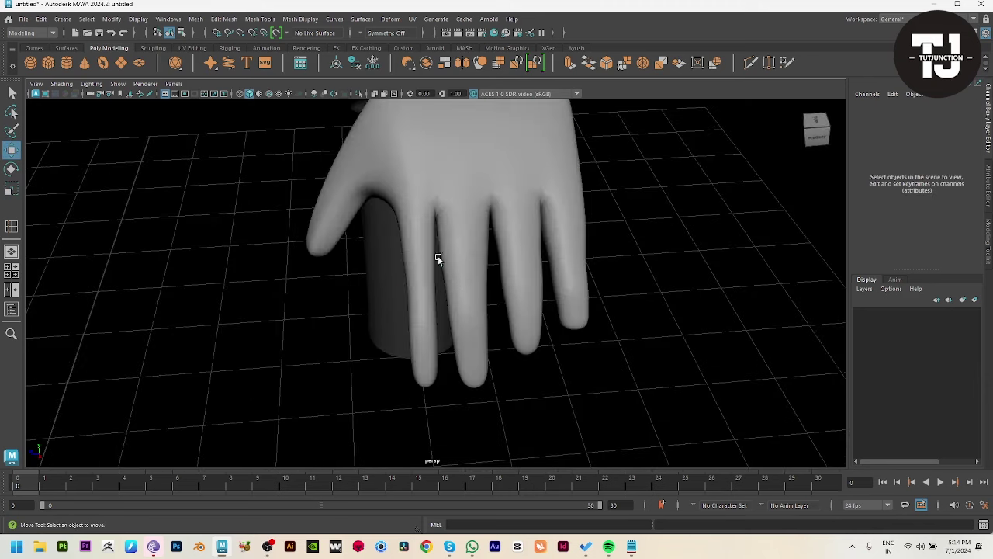
key(ctrl+z)
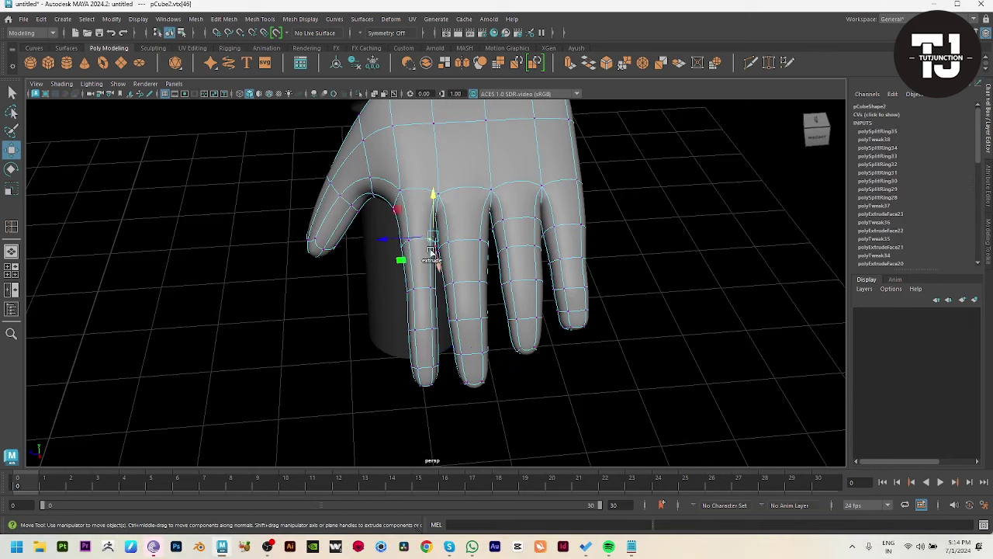
Step: Enlarge the fingertip rings slightly and preview the smoothed hand beside the body
key(r)
drag(420, 249, 423, 248)
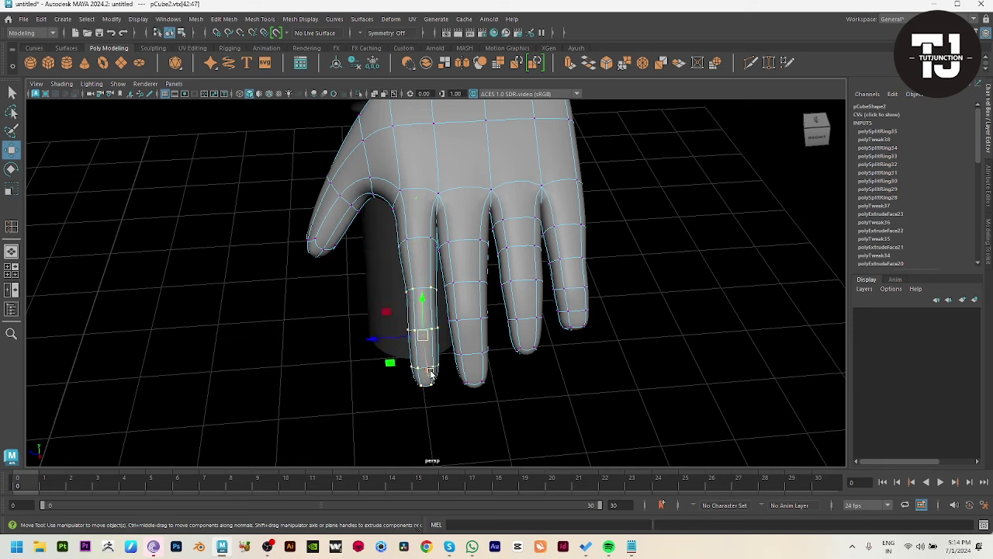
mouse_move(419, 334)
mouse_down()
mouse_move(427, 334)
mouse_move(421, 323)
mouse_up()
key(w)
key(3)
mouse_move(586, 262)
alt+mouse_down()
mouse_move(532, 344)
mouse_move(505, 360)
mouse_move(595, 324)
mouse_move(592, 359)
mouse_move(468, 337)
mouse_move(455, 362)
mouse_move(350, 275)
mouse_move(480, 238)
alt+mouse_up()
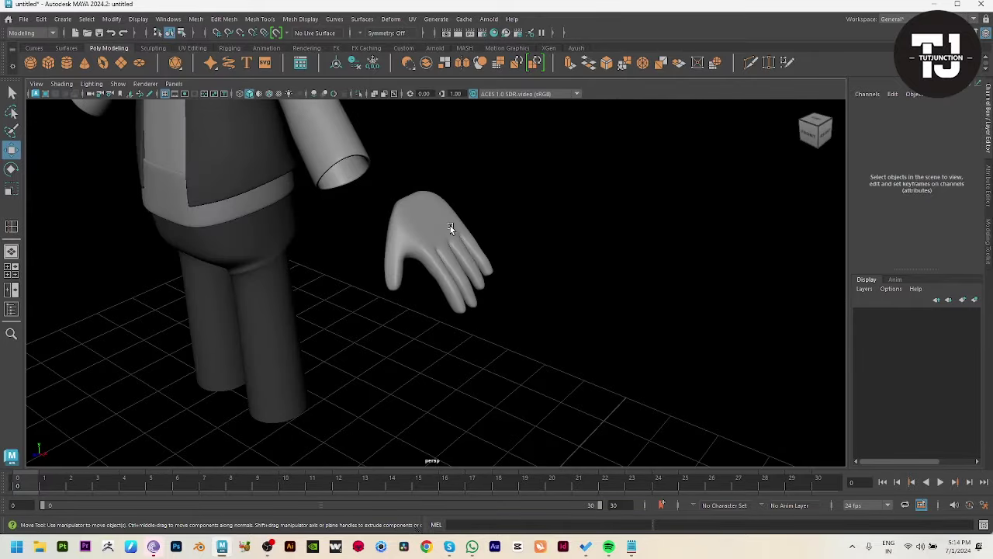
Step: Select the wrist faces of the hand and frame them in the front view
click(450, 229)
key(space)
drag(311, 377, 326, 341)
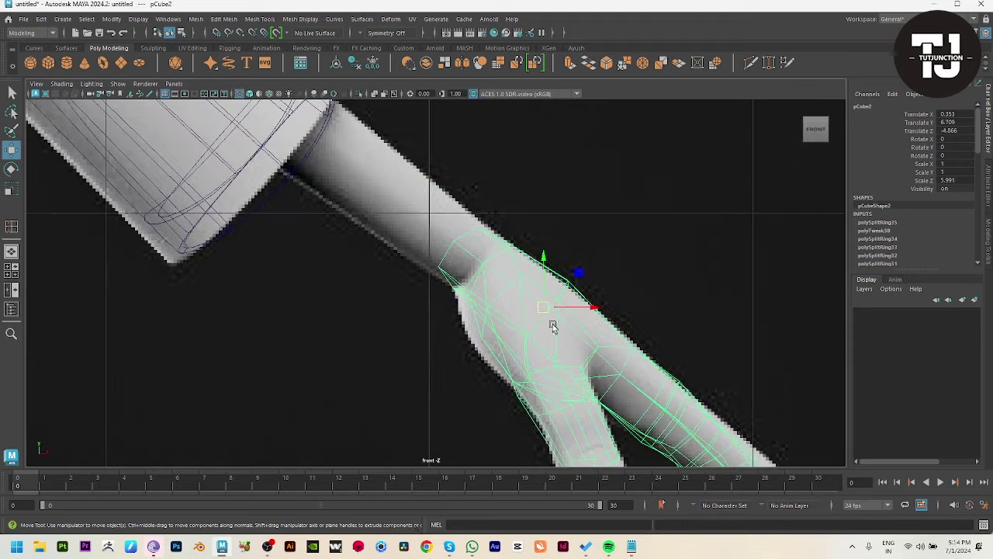
key(space)
key(space)
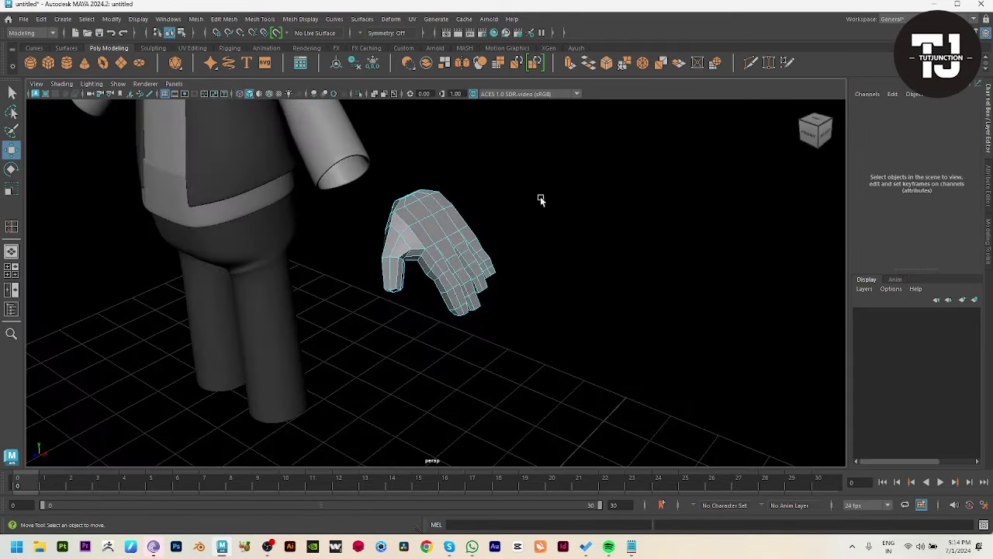
mouse_move(539, 199)
alt+mouse_down()
mouse_move(458, 264)
mouse_move(488, 337)
alt+mouse_up()
scroll(488, 336, up, 5)
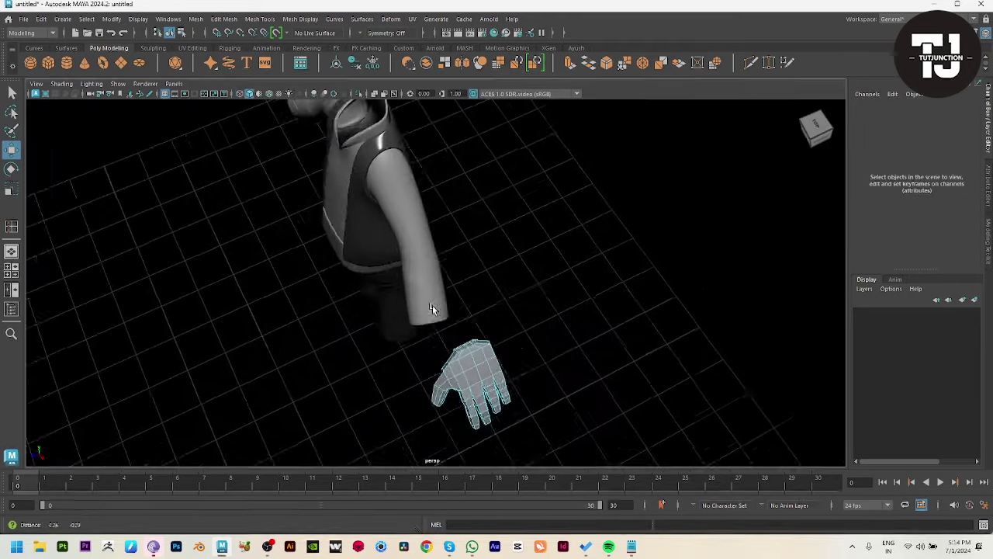
scroll(432, 305, up, 5)
scroll(439, 415, up, 5)
alt+drag(577, 339, 468, 348)
click(499, 330)
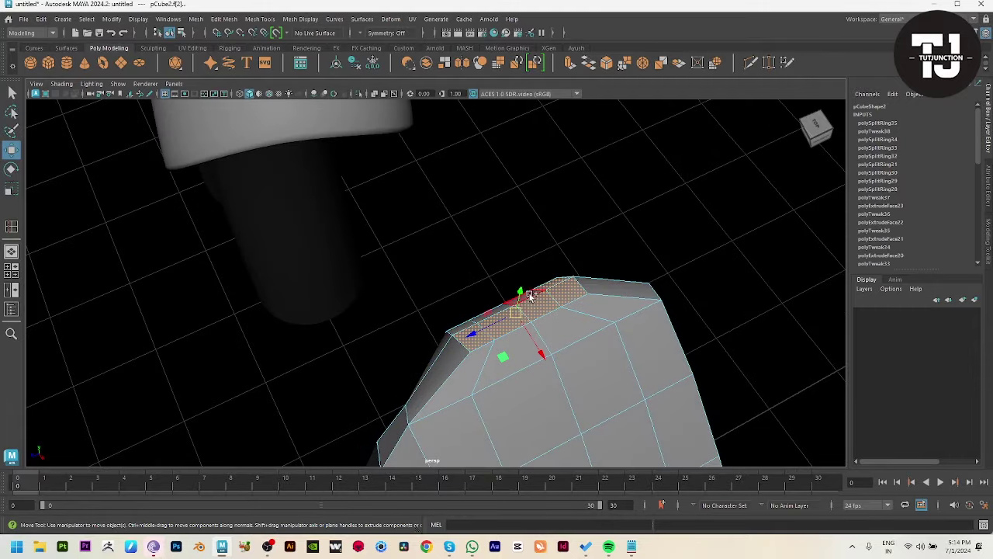
key(space)
key(space)
key(f)
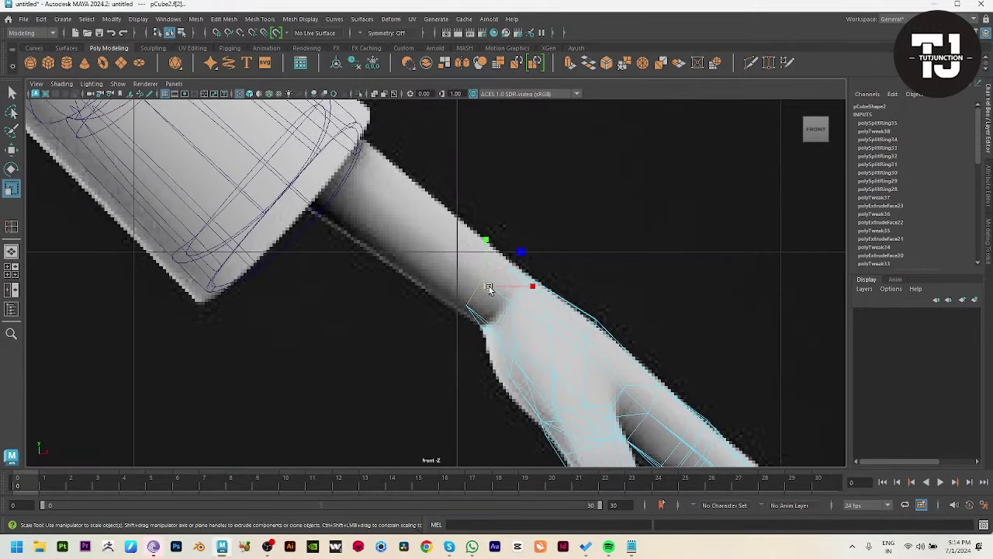
Step: Extrude the wrist faces three times, pulling each extrusion up into the sleeve
key(w)
key(ctrl+e)
mouse_move(492, 284)
mouse_down()
mouse_move(385, 237)
mouse_move(390, 212)
mouse_move(289, 138)
mouse_up()
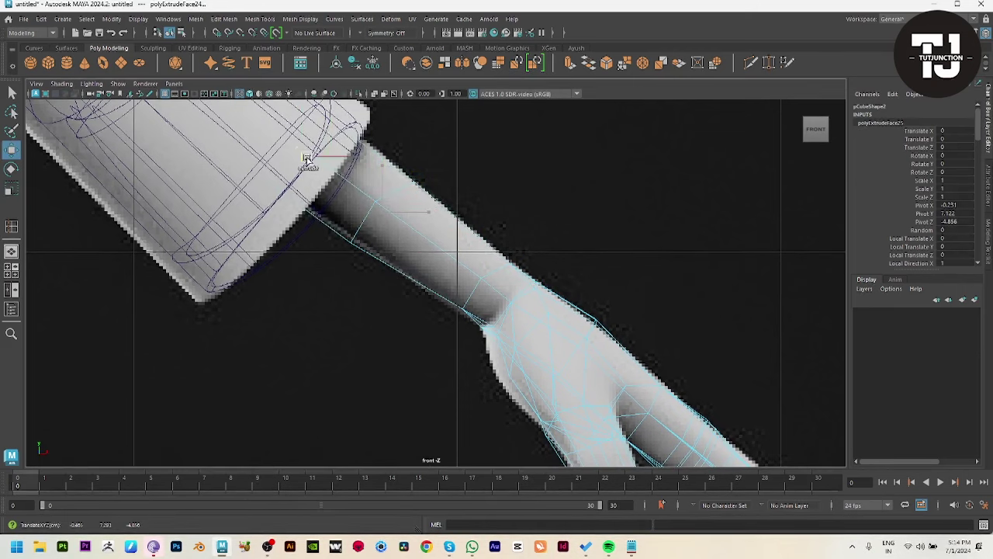
key(ctrl+e)
alt+middle_drag(283, 136, 392, 261)
key(r)
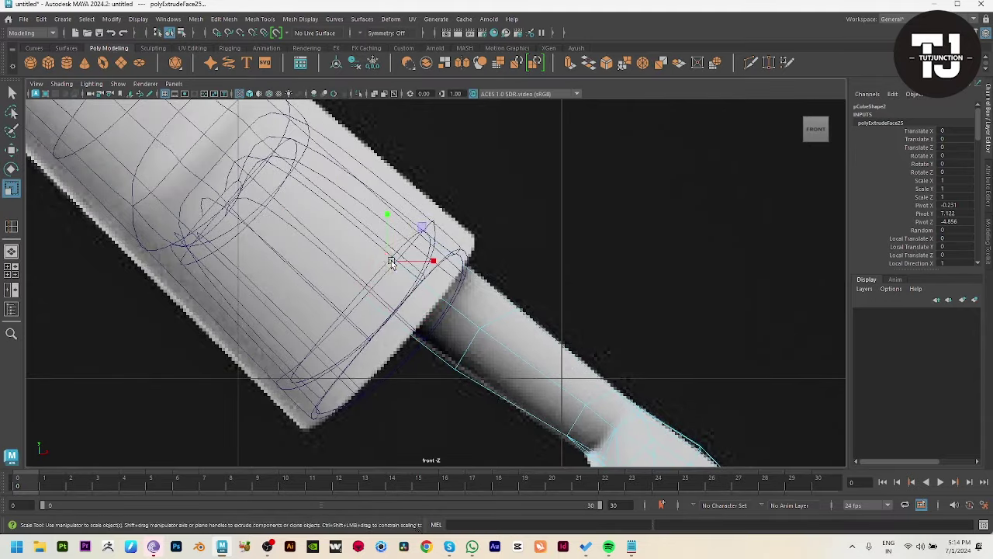
key(ctrl+e)
key(w)
drag(388, 256, 382, 258)
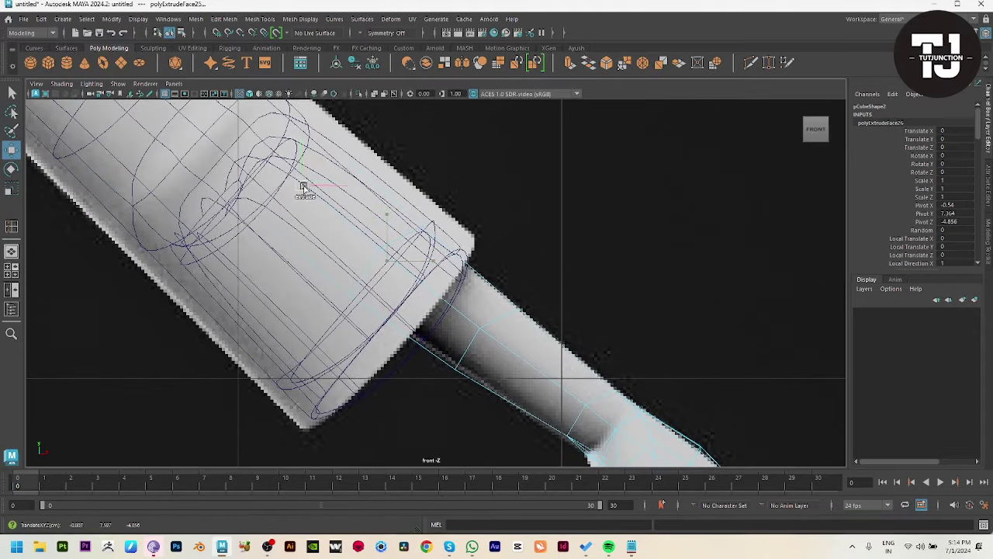
drag(304, 187, 297, 187)
key(w)
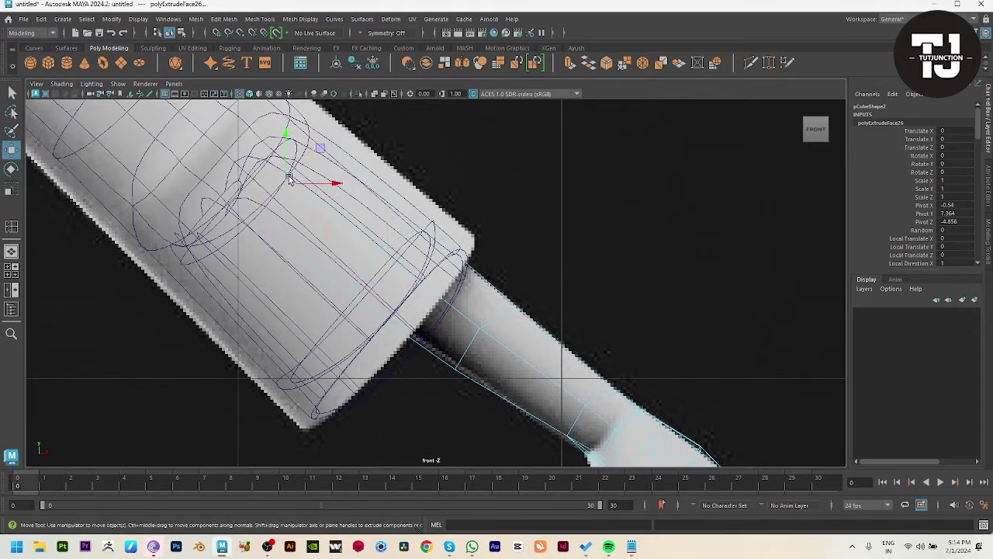
key(space)
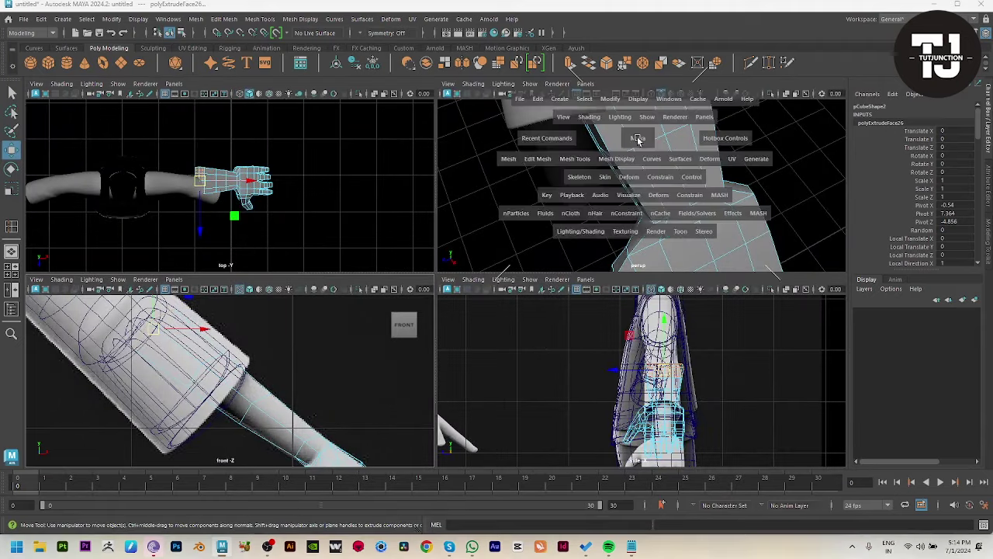
Step: Select a forearm edge and shift it up to fit inside the sleeve opening
key(space)
mouse_move(700, 182)
alt+mouse_down()
mouse_move(489, 304)
mouse_move(443, 255)
alt+mouse_up()
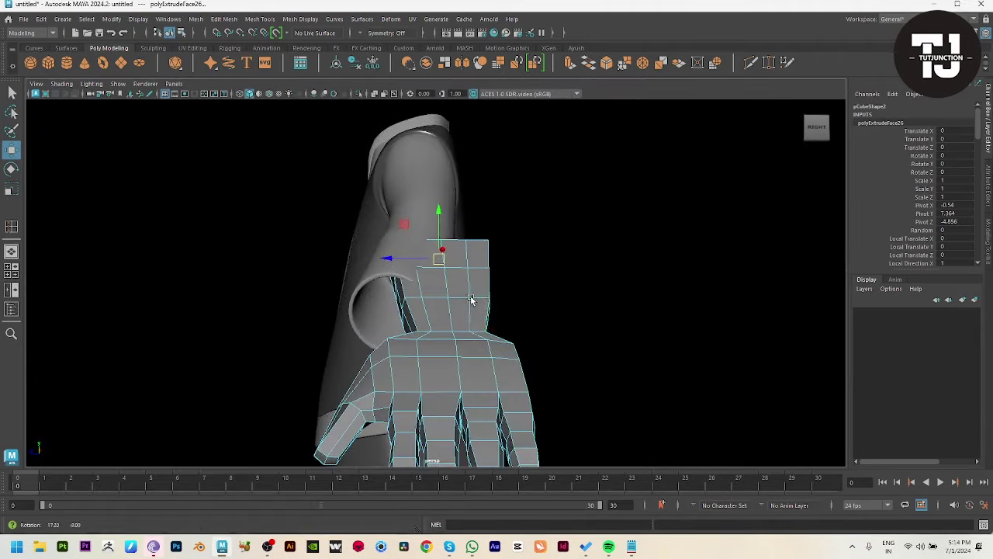
mouse_move(523, 277)
alt+mouse_down()
mouse_move(490, 279)
mouse_move(543, 339)
alt+mouse_up()
click(495, 304)
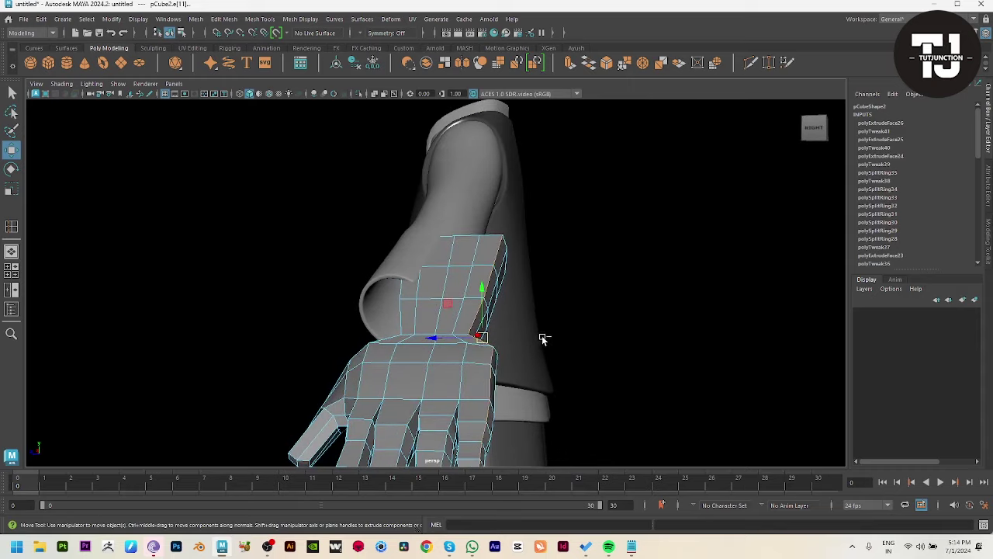
alt+drag(497, 399, 596, 208)
mouse_move(373, 415)
alt+mouse_down()
mouse_move(537, 326)
mouse_move(528, 208)
mouse_move(534, 225)
mouse_move(455, 222)
mouse_move(470, 250)
alt+mouse_up()
mouse_move(443, 216)
mouse_down()
mouse_move(548, 233)
mouse_move(449, 215)
mouse_move(395, 259)
mouse_move(466, 222)
mouse_move(466, 188)
mouse_up()
Step: Check the fit in wireframe and lower the selected forearm faces slightly
key(4)
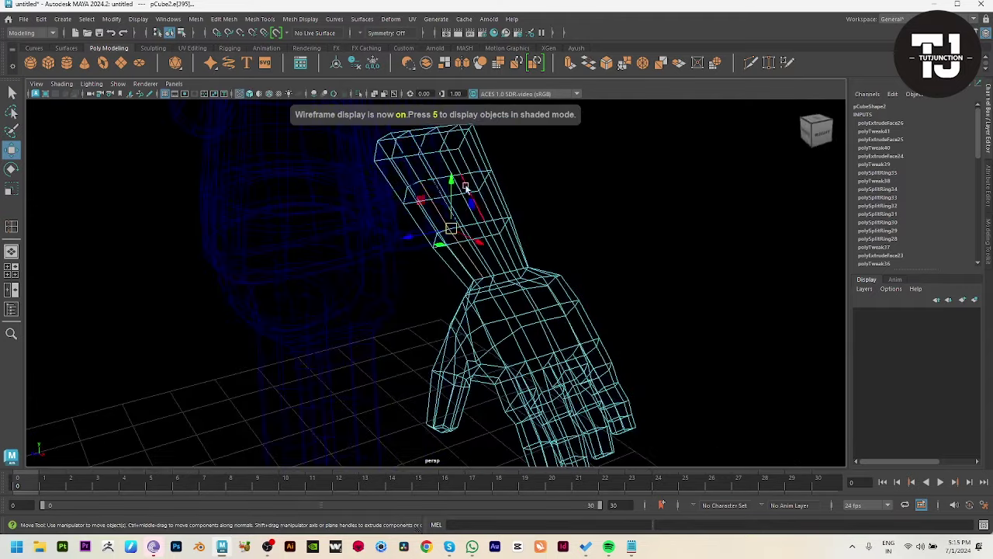
mouse_move(406, 164)
alt+mouse_down()
mouse_move(488, 204)
mouse_move(482, 222)
alt+mouse_up()
key(5)
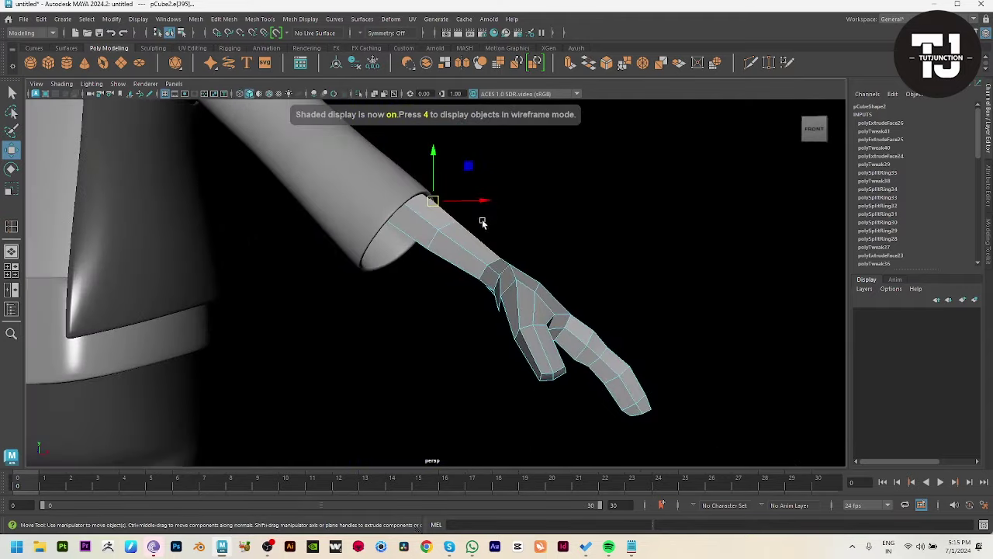
drag(437, 166, 433, 170)
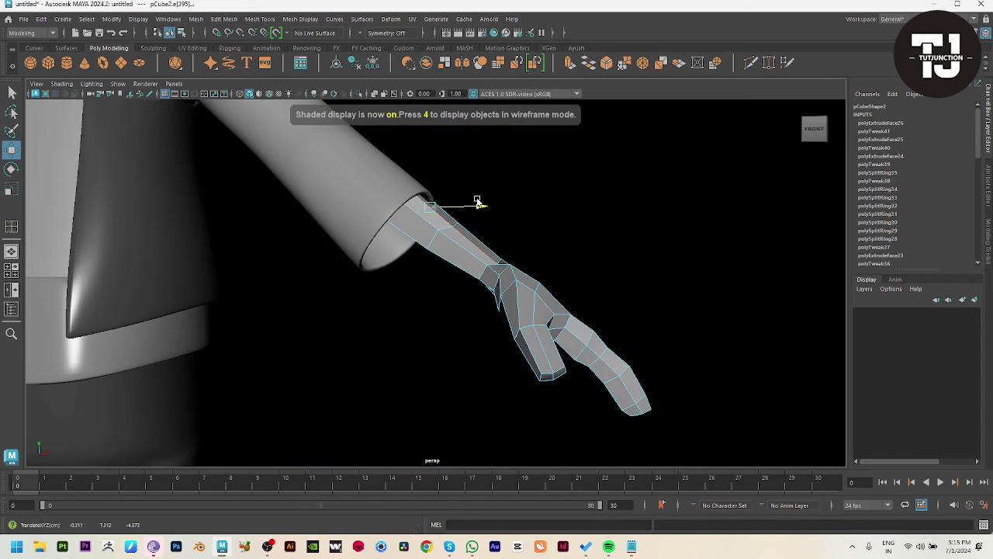
alt+drag(477, 202, 403, 244)
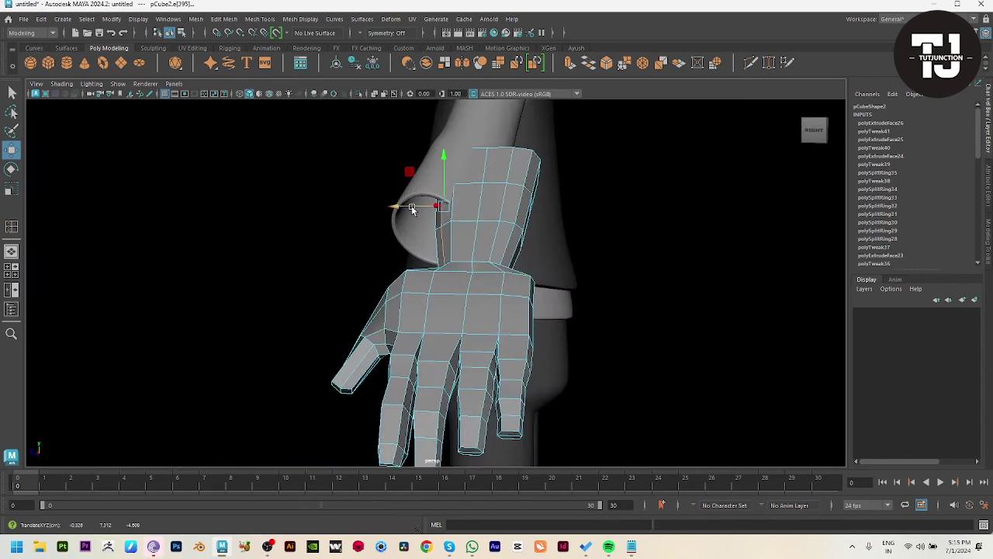
mouse_move(419, 210)
alt+mouse_down()
mouse_move(437, 172)
mouse_move(403, 208)
alt+mouse_up()
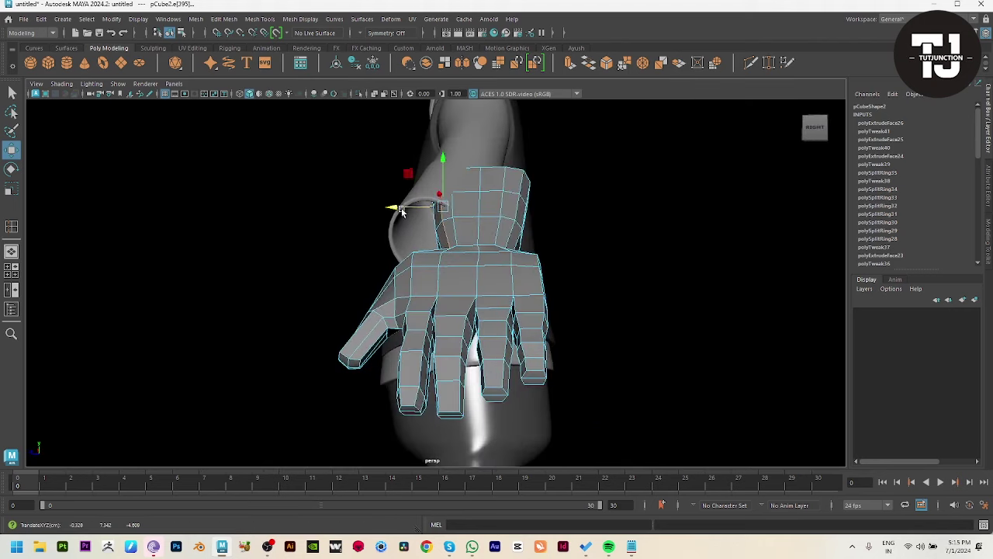
mouse_move(402, 209)
alt+mouse_down()
mouse_move(468, 267)
mouse_move(549, 288)
mouse_move(450, 281)
alt+mouse_up()
Step: Raise the edge under the forearm so the wrist tapers into the sleeve, then return to object mode
click(439, 284)
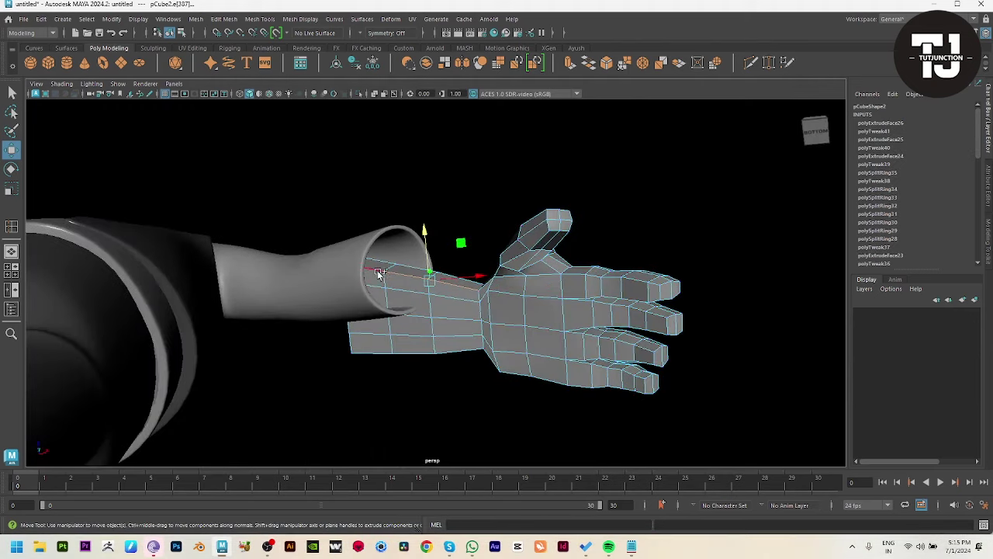
mouse_move(380, 273)
alt+mouse_down()
mouse_move(436, 354)
mouse_move(404, 218)
mouse_move(350, 288)
mouse_move(401, 220)
mouse_move(517, 195)
mouse_move(443, 221)
mouse_move(428, 195)
mouse_move(299, 250)
mouse_move(447, 248)
alt+mouse_up()
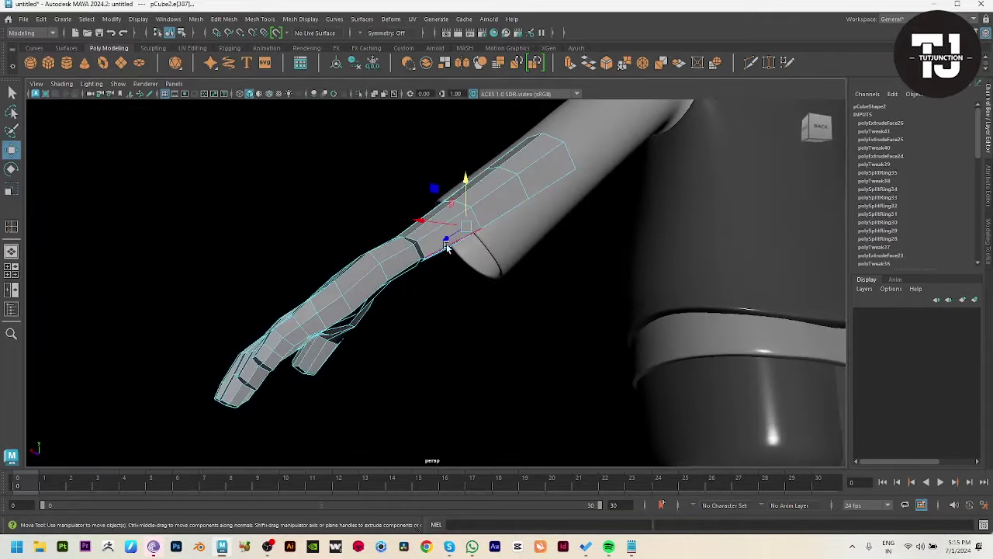
alt+drag(506, 227, 401, 223)
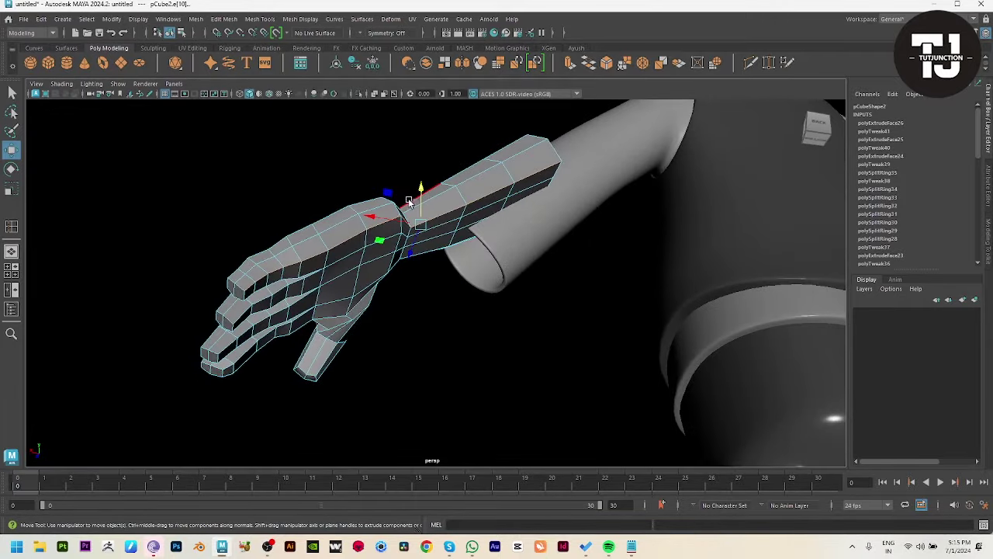
alt+drag(458, 271, 455, 284)
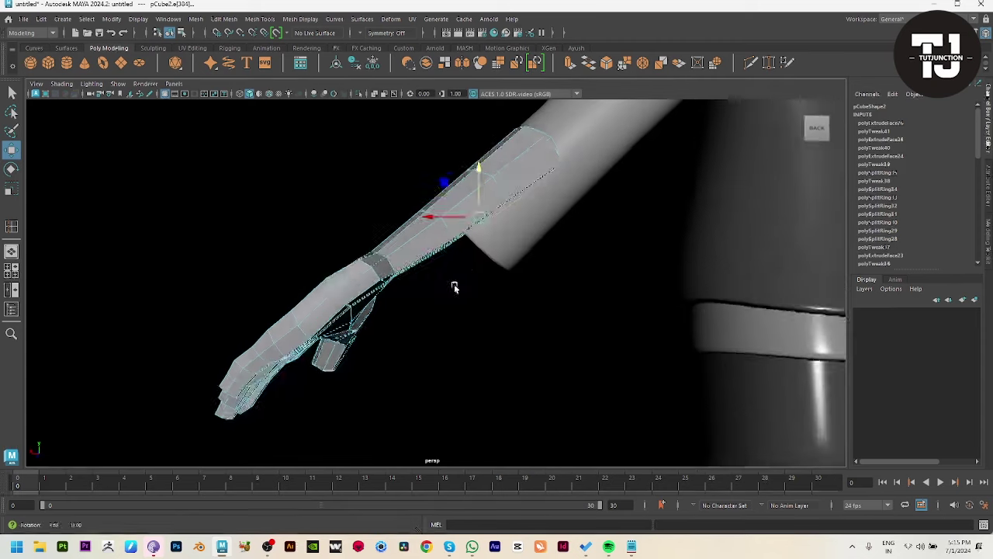
mouse_move(500, 173)
mouse_down()
mouse_move(483, 167)
mouse_move(495, 229)
mouse_up()
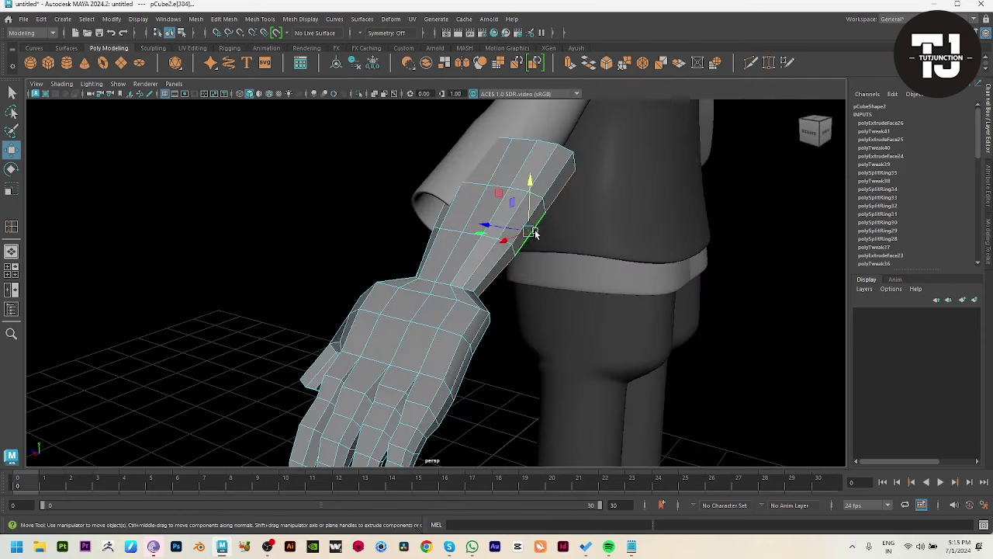
mouse_move(553, 246)
alt+mouse_down()
mouse_move(458, 225)
mouse_move(510, 259)
mouse_move(428, 309)
mouse_move(507, 395)
alt+mouse_up()
key(F8)
Step: Pick out the ring of end-cap faces at the forearm's top inside the sleeve, checking in wireframe
click(388, 271)
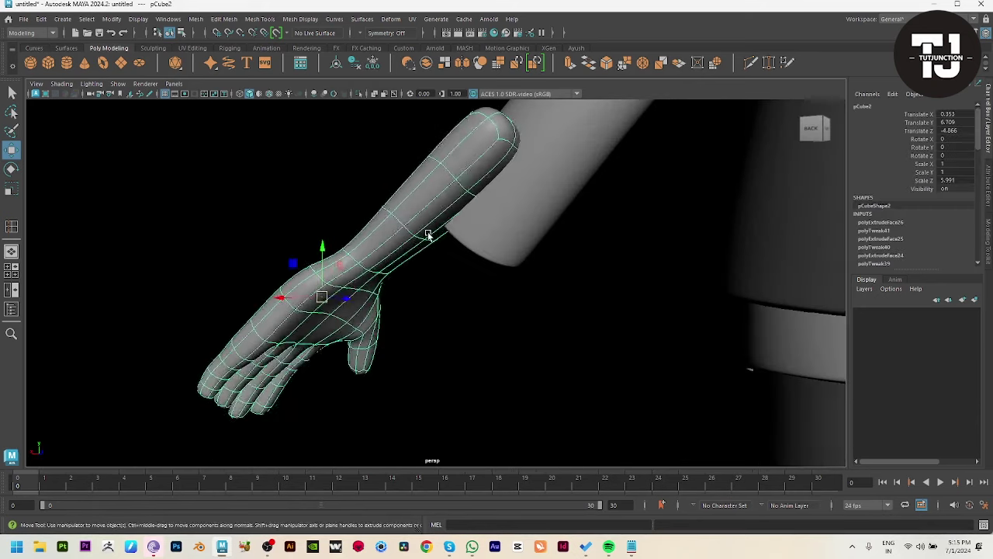
mouse_move(389, 271)
alt+mouse_down()
mouse_move(462, 288)
mouse_move(537, 174)
alt+mouse_up()
key(F8)
drag(645, 272, 647, 274)
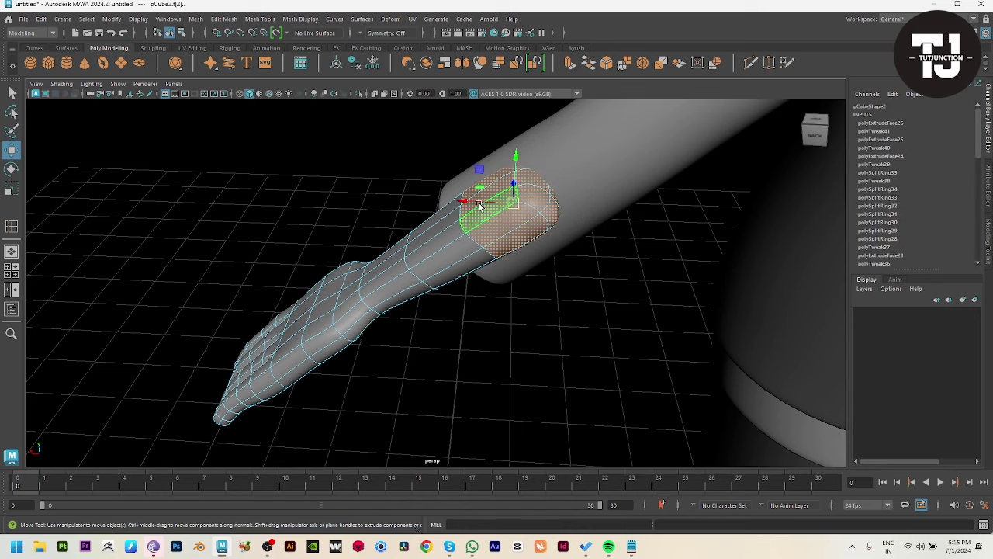
alt+drag(539, 299, 572, 282)
key(ctrl+z)
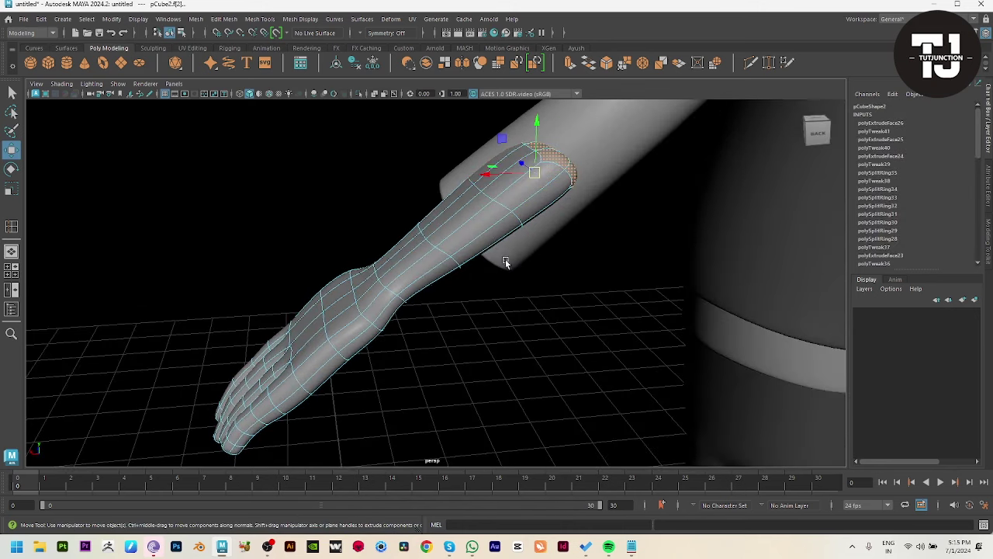
mouse_move(505, 262)
alt+mouse_down()
mouse_move(510, 239)
mouse_move(563, 281)
mouse_move(486, 311)
mouse_move(638, 277)
mouse_move(411, 238)
mouse_move(418, 259)
alt+mouse_up()
click(560, 281)
double_click(411, 238)
key(4)
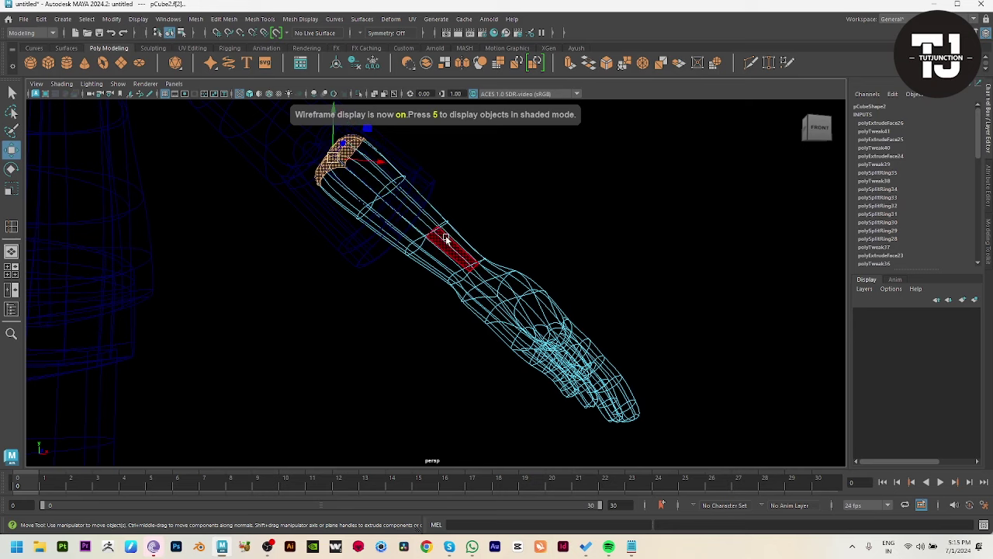
click(449, 239)
click(647, 286)
Step: Marquee-select the top ring of forearm vertices in perspective view, ready for scaling
key(5)
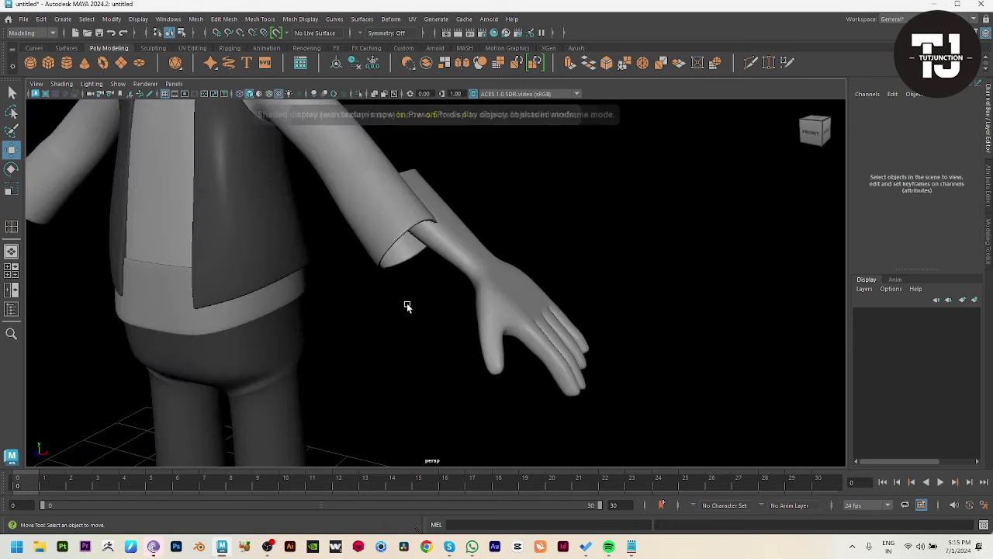
alt+drag(406, 303, 557, 297)
click(557, 297)
key(space)
key(space)
key(space)
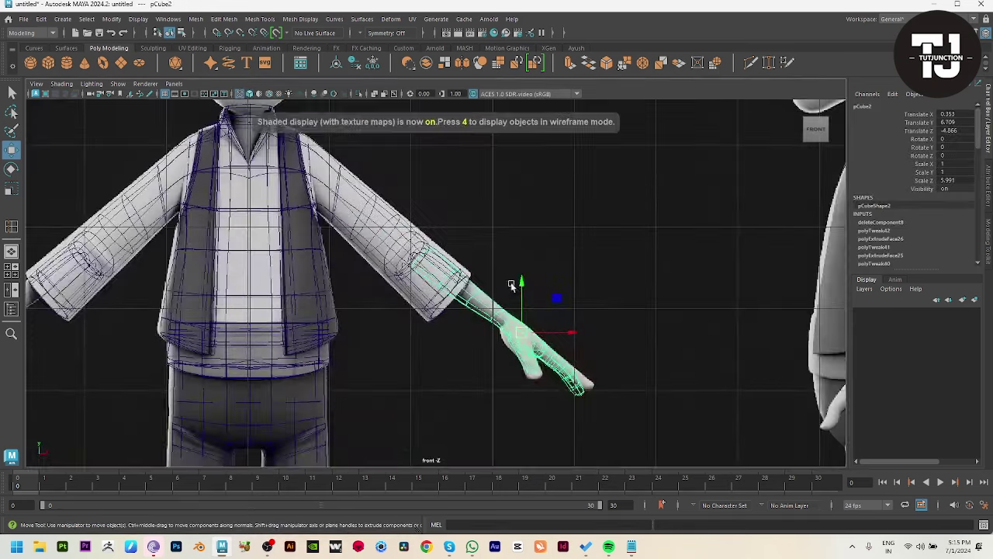
key(space)
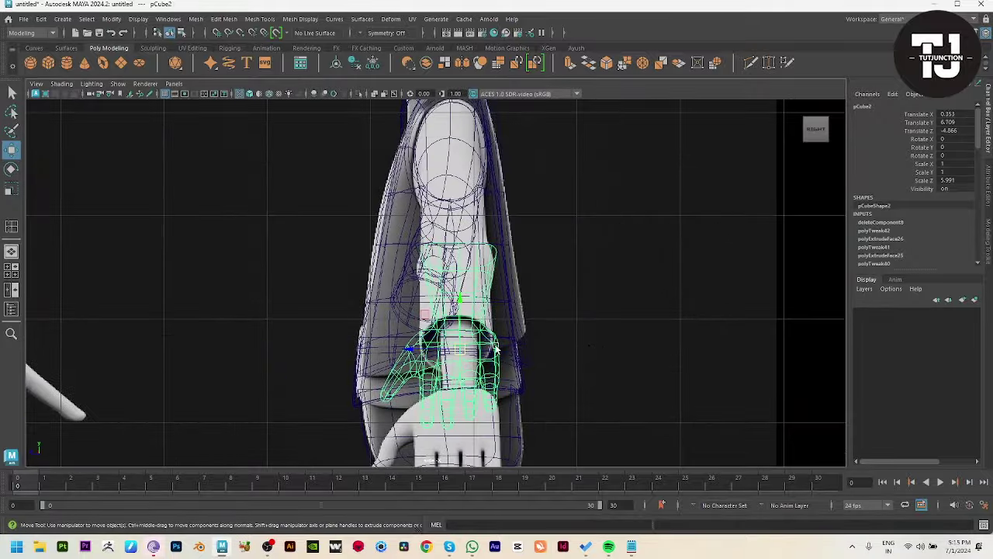
right_drag(493, 259, 430, 241)
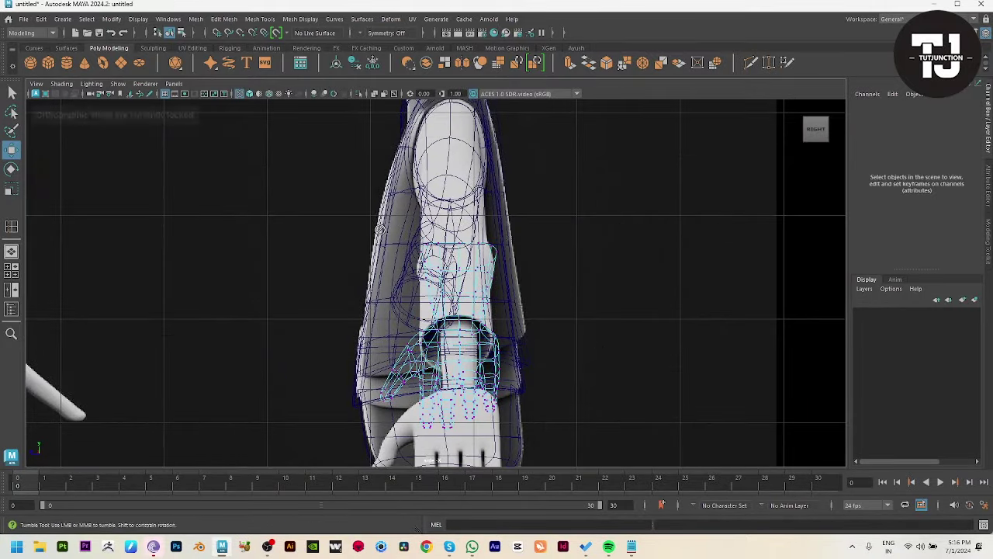
key(space)
key(space)
mouse_move(621, 277)
alt+mouse_down()
mouse_move(517, 288)
mouse_move(534, 299)
mouse_move(496, 269)
alt+mouse_up()
drag(376, 133, 562, 206)
key(r)
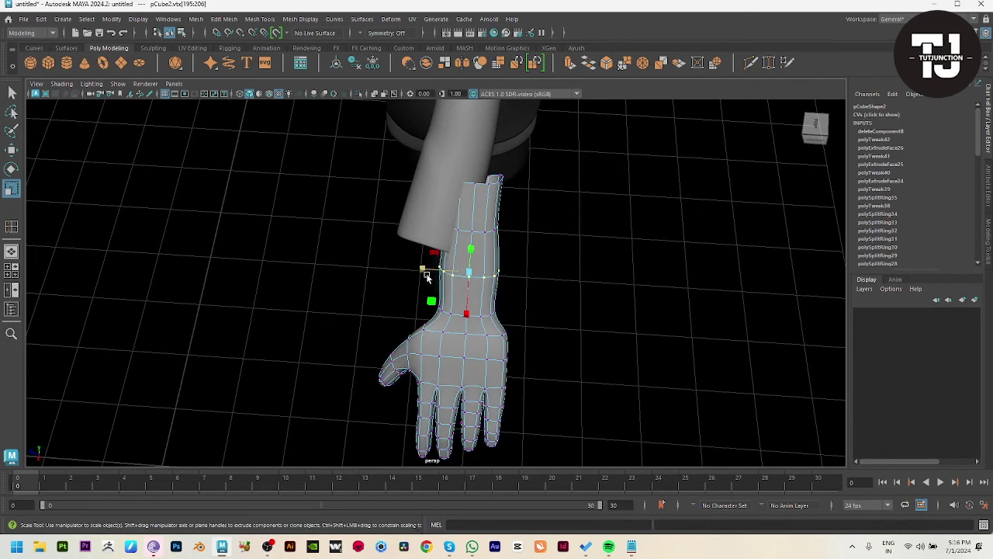
Step: Rotate the hand and move it up so it fits inside the sleeve opening
key(F8)
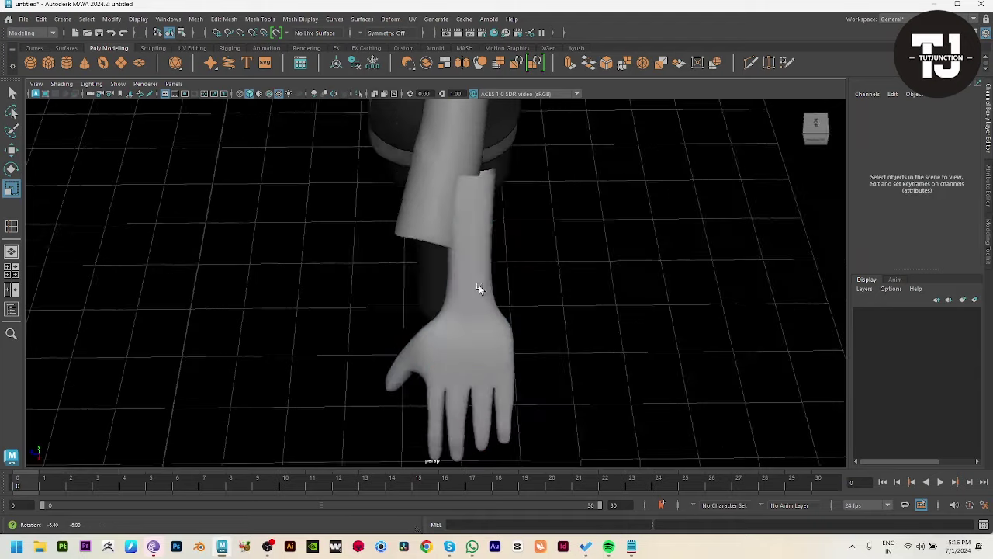
mouse_move(479, 284)
alt+mouse_down()
mouse_move(485, 271)
mouse_move(412, 288)
alt+mouse_up()
click(475, 273)
key(w)
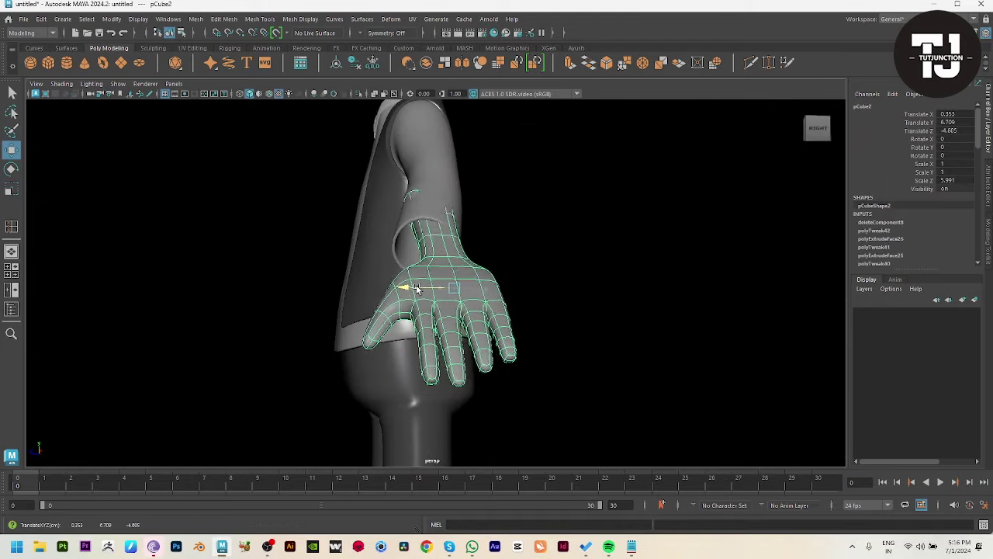
key(e)
mouse_move(475, 302)
mouse_down()
mouse_move(476, 284)
mouse_move(359, 288)
mouse_move(495, 251)
mouse_move(512, 260)
mouse_up()
key(w)
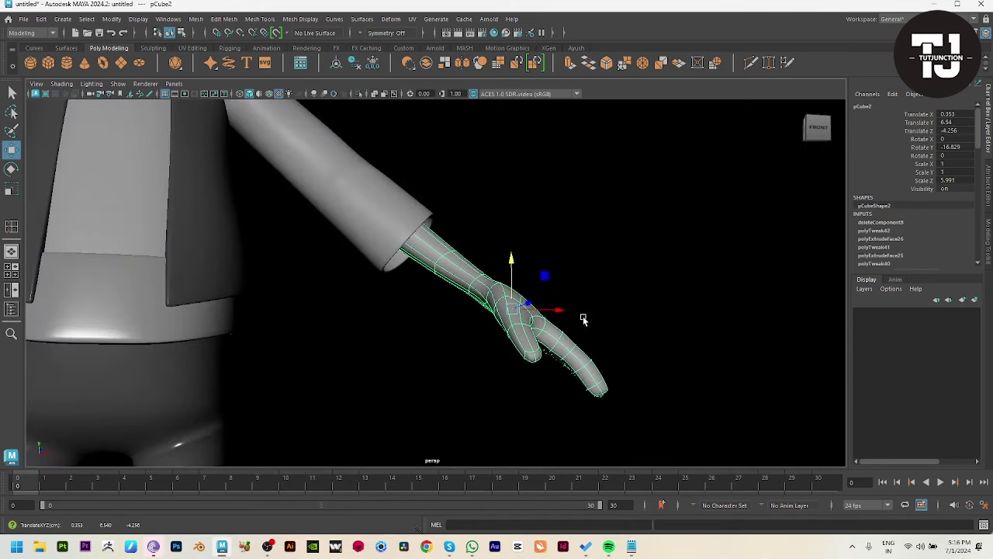
mouse_move(543, 304)
alt+mouse_down()
mouse_move(571, 320)
mouse_move(512, 288)
mouse_move(515, 305)
mouse_move(579, 339)
mouse_move(517, 349)
alt+mouse_up()
key(e)
key(w)
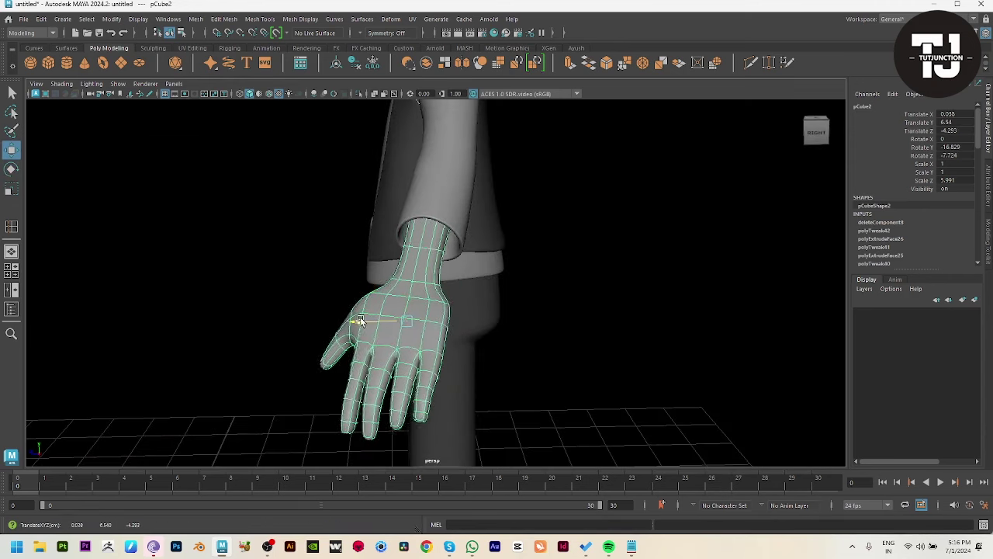
Step: Hide the left half of the character (group1)
alt+drag(361, 317, 683, 310)
click(699, 310)
alt+right_drag(698, 310, 538, 350)
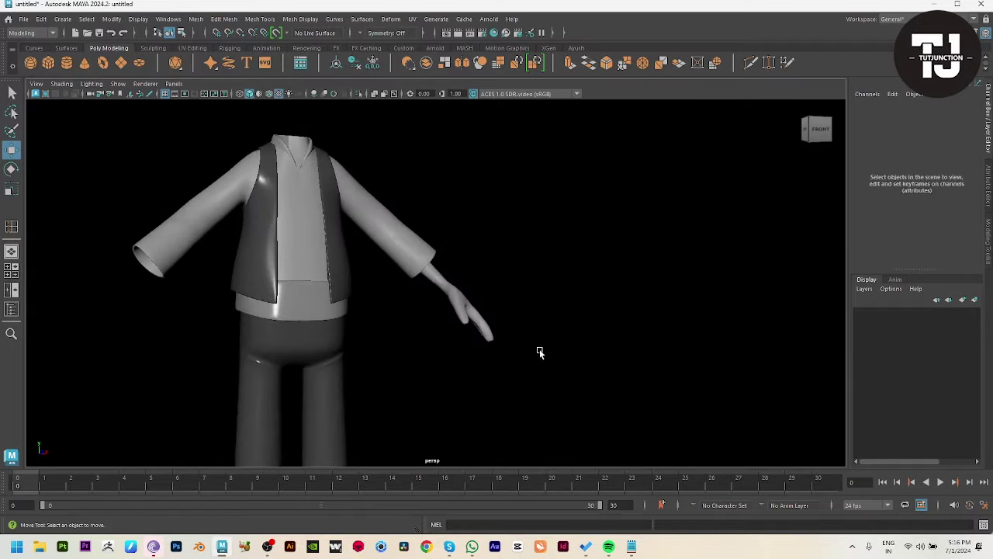
mouse_move(538, 350)
alt+mouse_down()
mouse_move(472, 321)
mouse_move(412, 366)
mouse_move(446, 384)
mouse_move(581, 352)
mouse_move(532, 334)
mouse_move(497, 364)
mouse_move(458, 318)
mouse_move(292, 274)
alt+mouse_up()
click(292, 276)
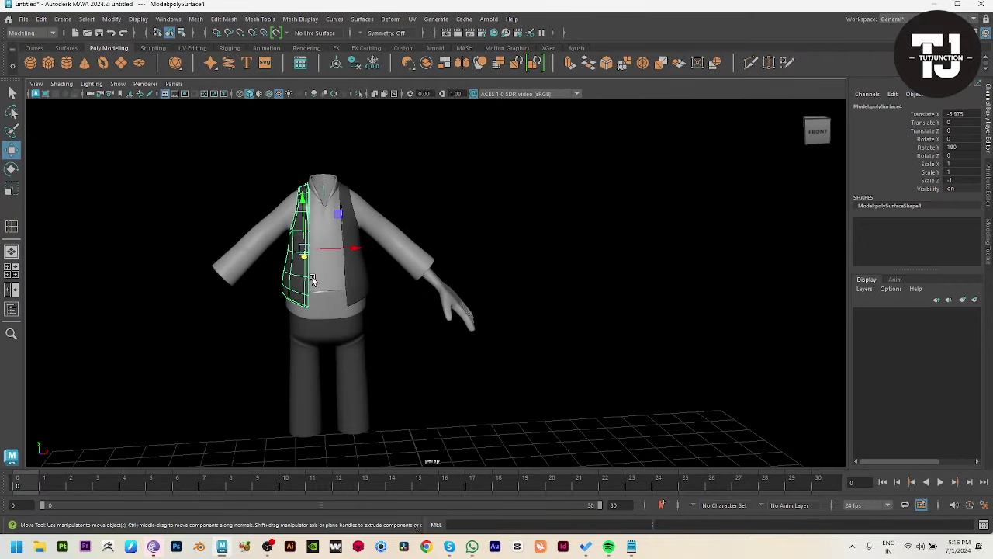
key(Up)
key(ctrl+h)
Step: Group the hand with the body half as group3 and center its pivot
click(457, 310)
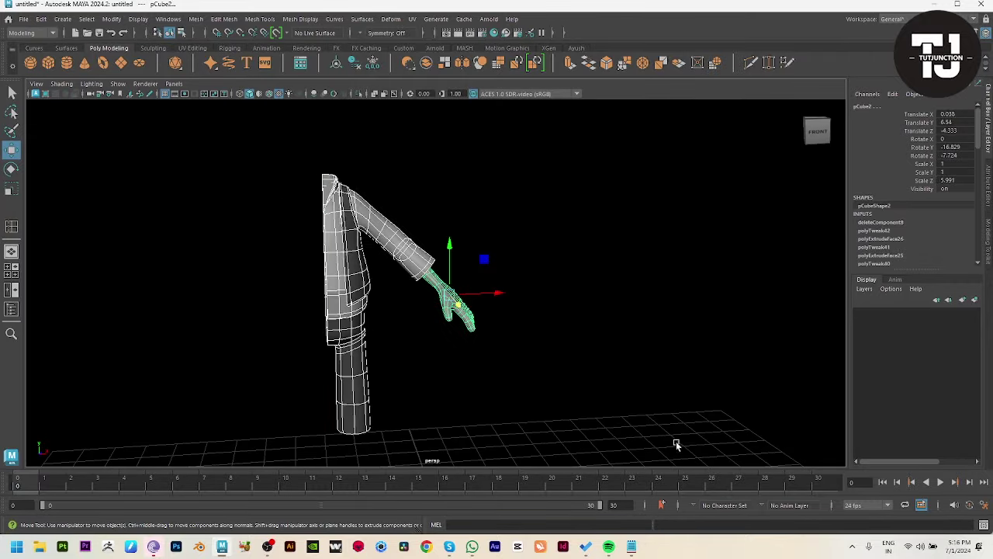
key(ctrl+g)
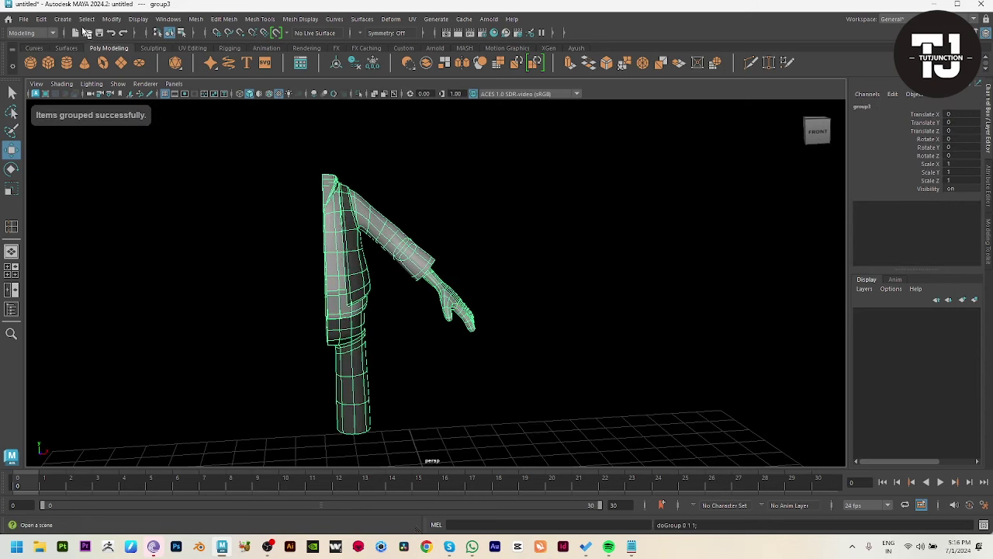
click(112, 18)
click(133, 97)
Step: Smooth the hand's fingers and fingertips with the Sculpt Tool
scroll(505, 331, up, 5)
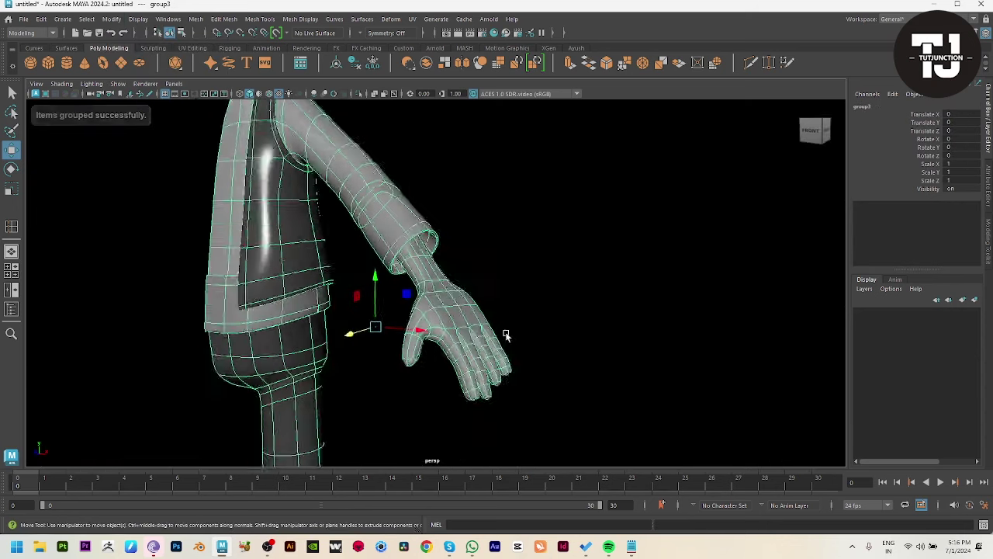
click(465, 342)
alt+drag(505, 274, 698, 122)
shift+right_drag(698, 122, 683, 233)
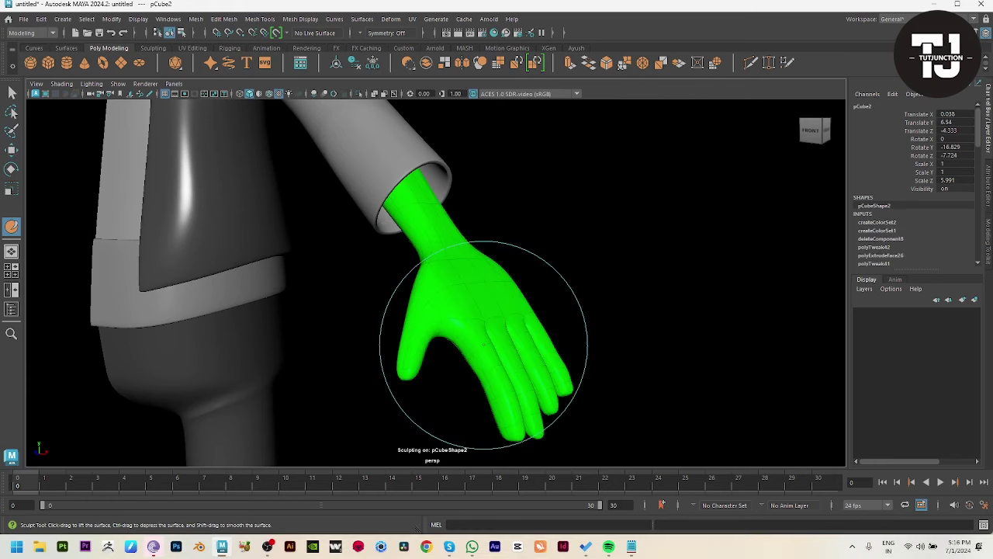
drag(526, 355, 552, 359)
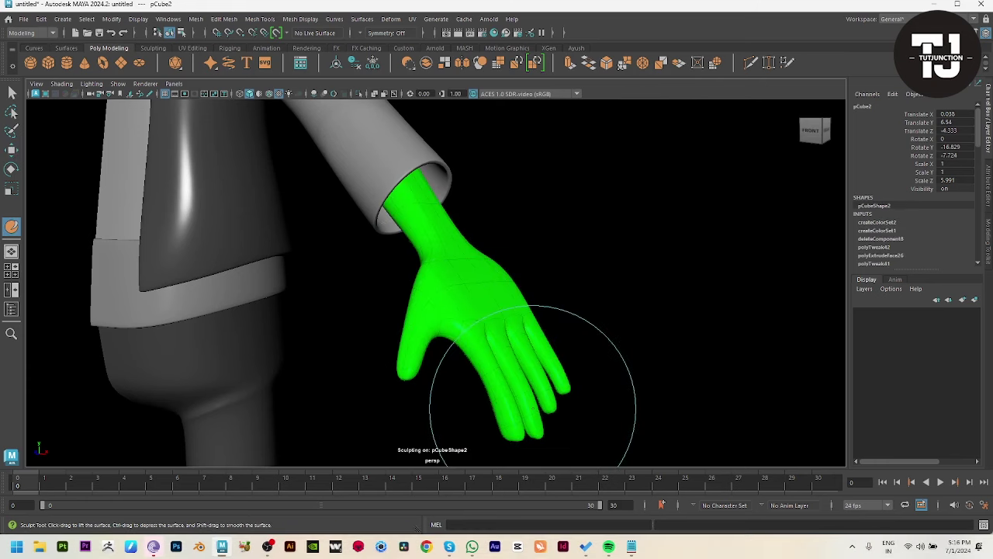
drag(533, 407, 523, 415)
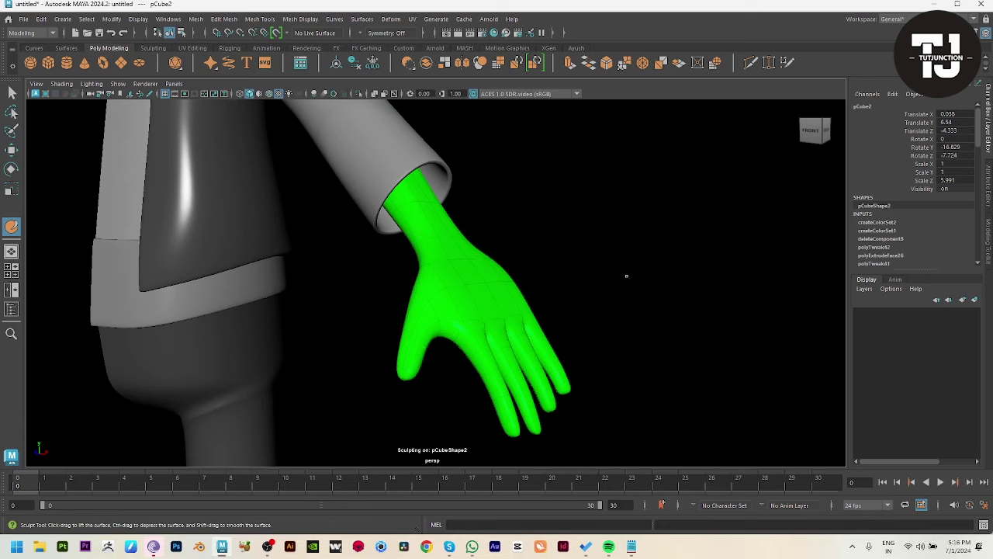
Step: Reframe the view on the torso and reselect the hand mesh
alt+drag(627, 276, 455, 201)
mouse_move(466, 288)
alt+mouse_down()
mouse_move(472, 330)
mouse_move(628, 388)
mouse_move(655, 351)
alt+mouse_up()
mouse_move(576, 323)
alt+mouse_down()
mouse_move(644, 308)
mouse_move(593, 354)
mouse_move(476, 395)
mouse_move(543, 331)
mouse_move(674, 318)
mouse_move(450, 249)
mouse_move(370, 260)
alt+mouse_up()
click(640, 322)
mouse_move(370, 260)
alt+right_down()
mouse_move(411, 284)
mouse_move(353, 264)
alt+right_up()
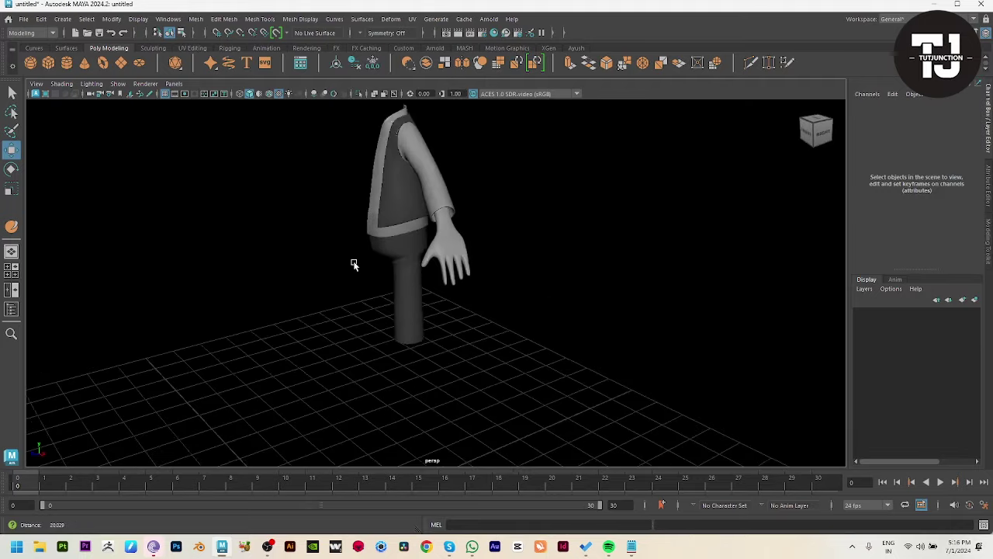
alt+drag(354, 265, 225, 235)
mouse_move(224, 235)
alt+right_down()
mouse_move(357, 359)
mouse_move(528, 293)
mouse_move(506, 225)
mouse_move(566, 373)
mouse_move(597, 284)
alt+right_up()
click(506, 219)
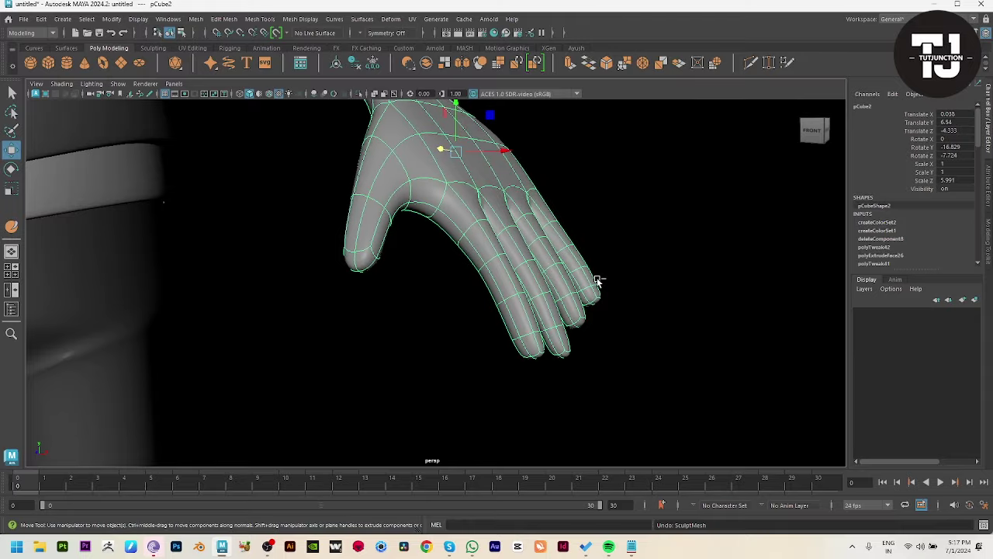
Step: Sculpt-smooth the back of the hand, then check it from several angles
mouse_move(645, 311)
alt+mouse_down()
mouse_move(548, 328)
mouse_move(638, 321)
mouse_move(629, 329)
mouse_move(415, 339)
mouse_move(432, 334)
alt+mouse_up()
alt+right_drag(432, 334, 484, 326)
mouse_move(485, 327)
alt+mouse_down()
mouse_move(536, 328)
mouse_move(428, 288)
alt+mouse_up()
shift+right_drag(494, 155, 460, 149)
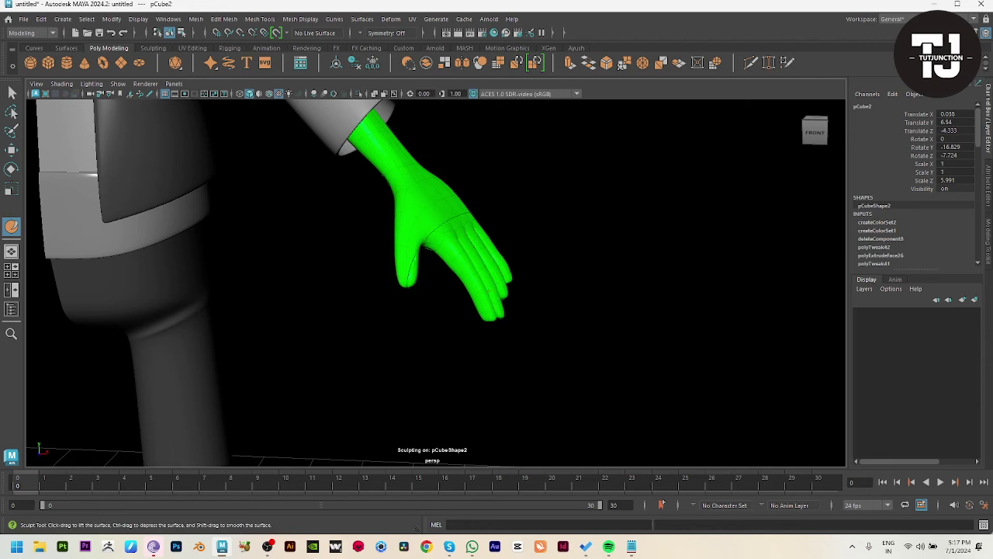
mouse_move(425, 248)
alt+mouse_down()
mouse_move(466, 295)
mouse_move(427, 301)
alt+mouse_up()
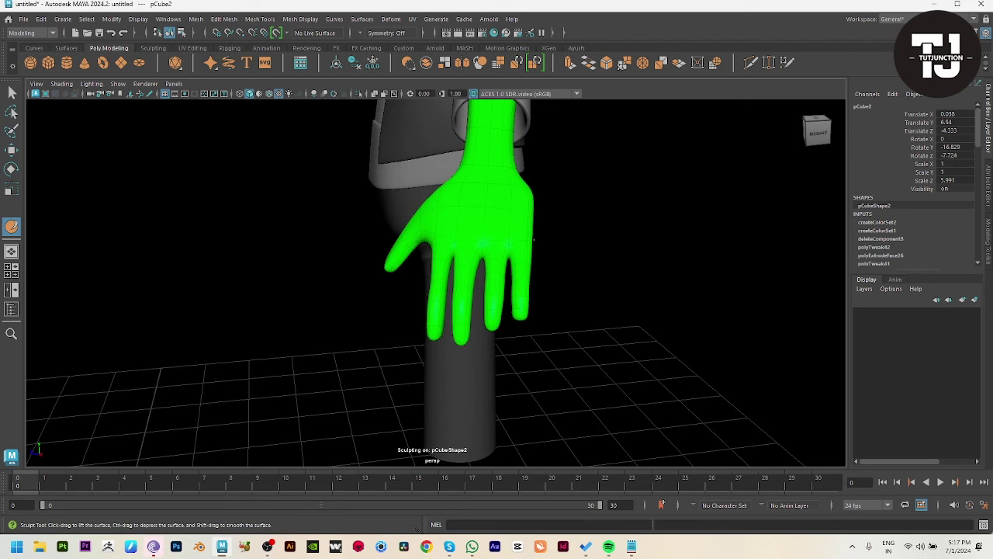
mouse_move(592, 316)
alt+mouse_down()
mouse_move(583, 328)
mouse_move(595, 359)
alt+mouse_up()
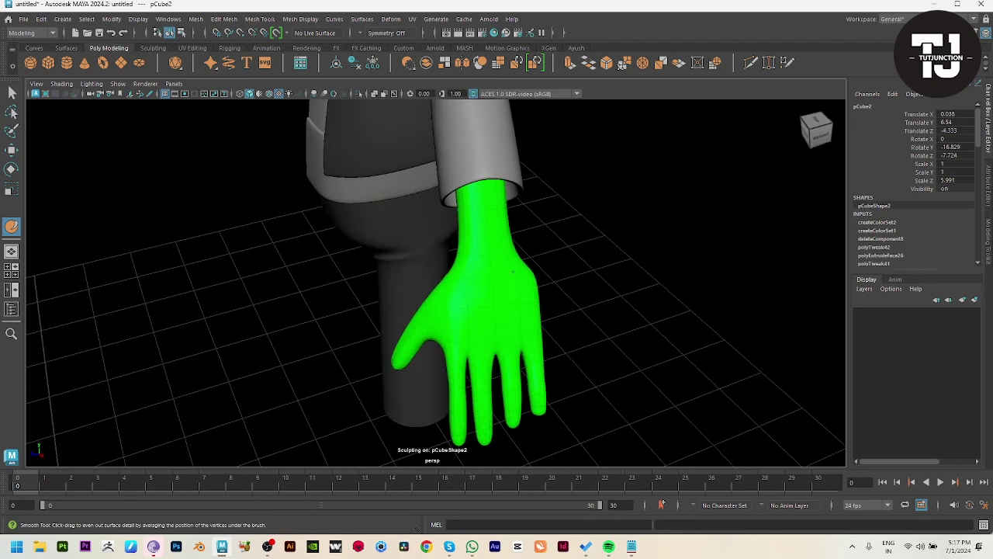
mouse_move(492, 206)
alt+mouse_down()
mouse_move(535, 222)
mouse_move(392, 250)
alt+mouse_up()
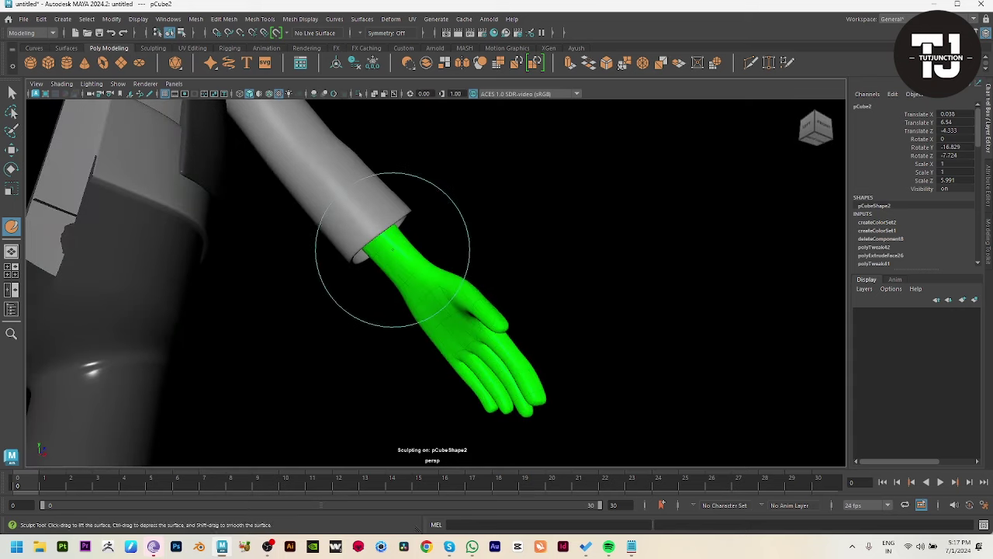
mouse_move(691, 326)
alt+mouse_down()
mouse_move(393, 344)
mouse_move(433, 334)
mouse_move(483, 370)
mouse_move(515, 361)
mouse_move(488, 395)
mouse_move(584, 417)
mouse_move(406, 378)
alt+mouse_up()
Step: Center the pivot of the grouped body half with its hand
alt+right_drag(406, 377, 189, 326)
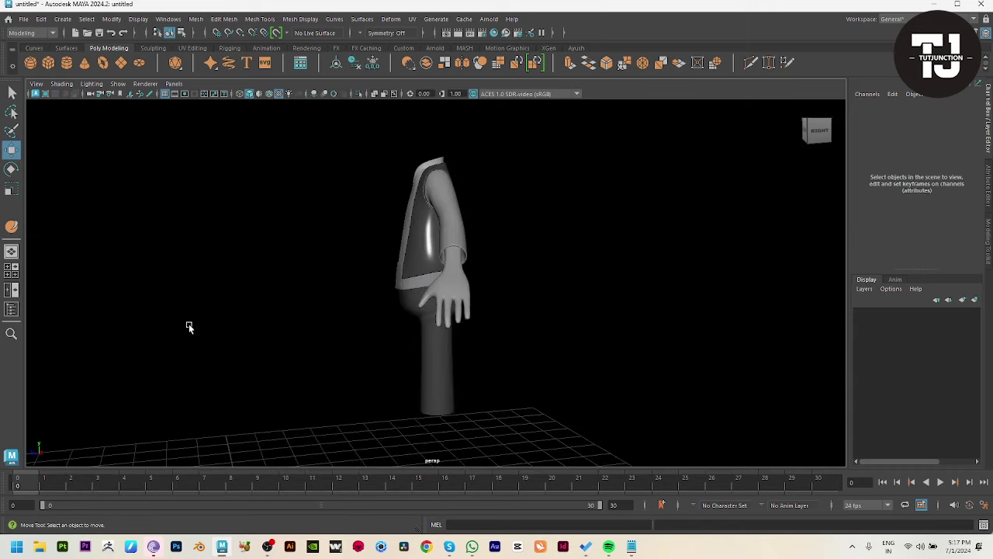
alt+drag(189, 326, 474, 350)
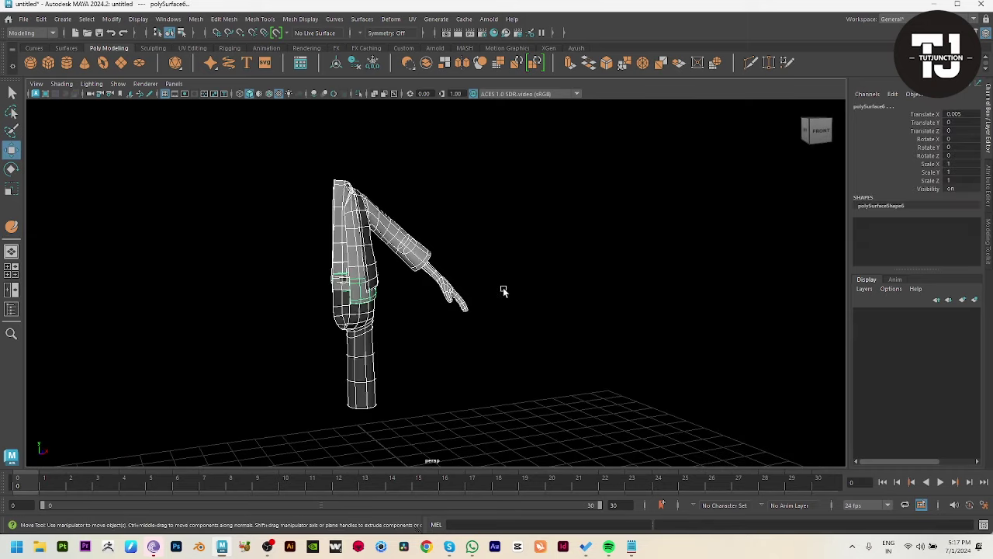
alt+drag(503, 290, 474, 293)
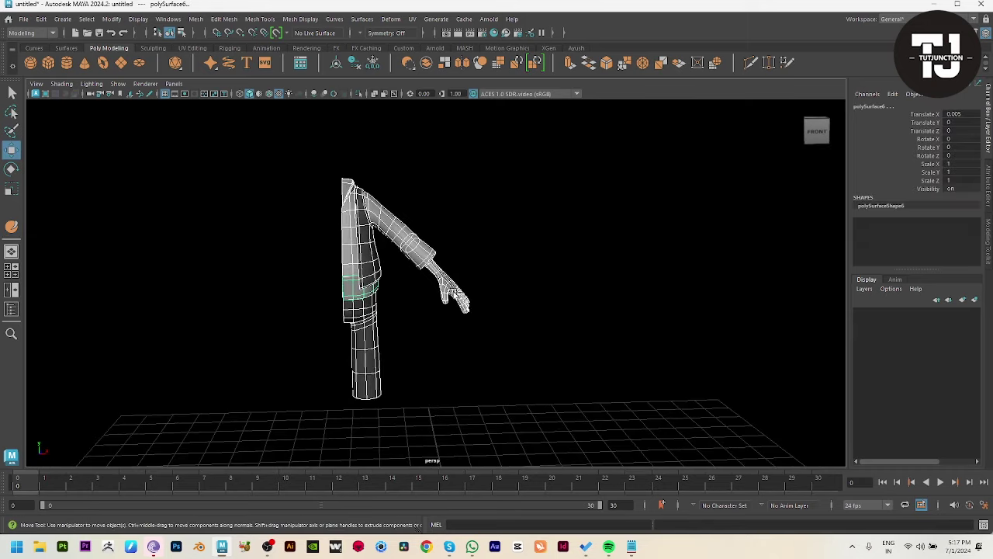
click(107, 22)
click(147, 99)
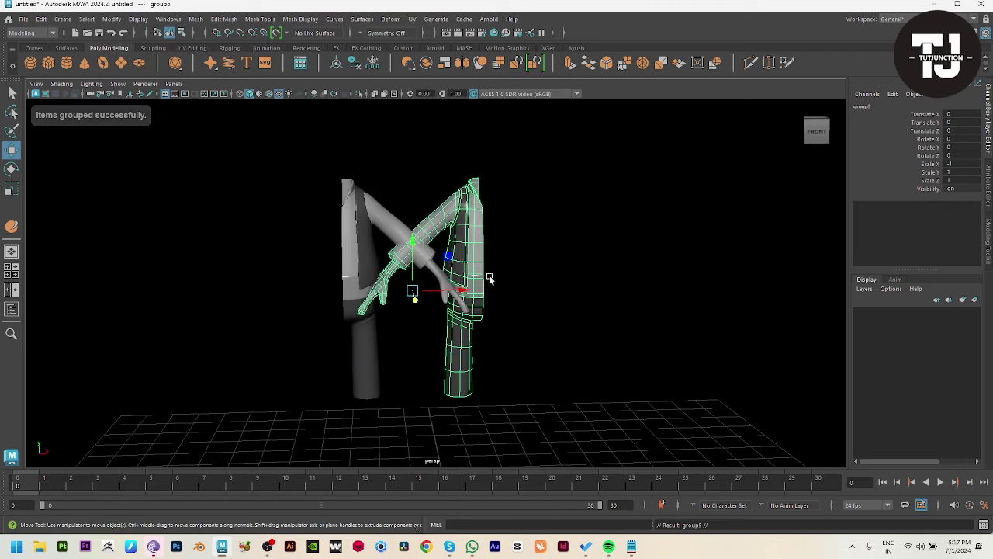
Step: Slide the mirrored half to the opposite side and inspect the symmetrical character
drag(456, 291, 362, 291)
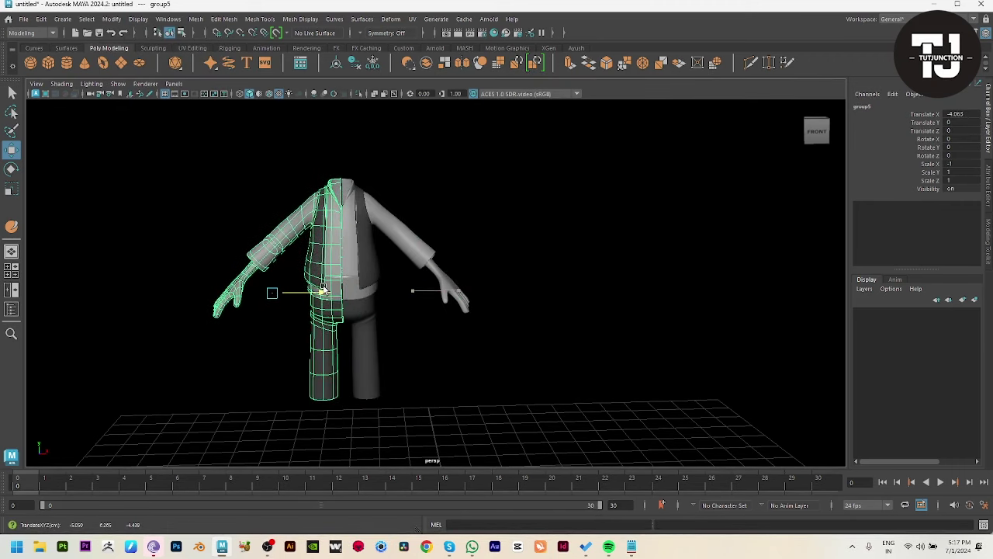
click(528, 342)
mouse_move(532, 346)
alt+mouse_down()
mouse_move(430, 339)
mouse_move(559, 339)
mouse_move(621, 324)
mouse_move(594, 284)
mouse_move(510, 321)
mouse_move(680, 345)
alt+mouse_up()
mouse_move(680, 345)
alt+right_down()
mouse_move(484, 295)
mouse_move(443, 333)
mouse_move(561, 345)
mouse_move(473, 350)
alt+right_up()
mouse_move(473, 350)
alt+mouse_down()
mouse_move(544, 355)
mouse_move(575, 340)
mouse_move(514, 282)
mouse_move(574, 346)
mouse_move(461, 386)
mouse_move(453, 403)
mouse_move(586, 415)
alt+mouse_up()
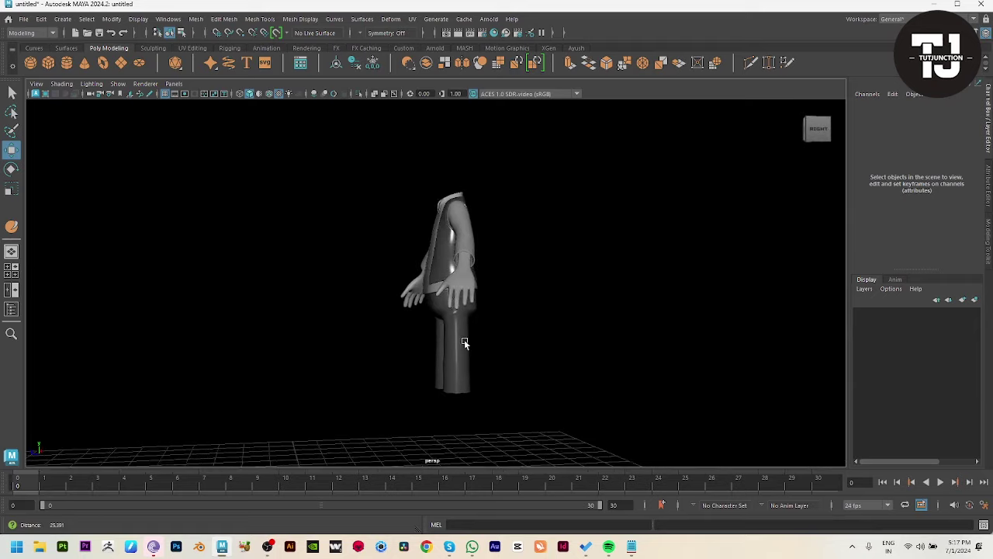
mouse_move(464, 342)
alt+mouse_down()
mouse_move(528, 386)
mouse_move(570, 395)
alt+mouse_up()
click(563, 326)
click(582, 267)
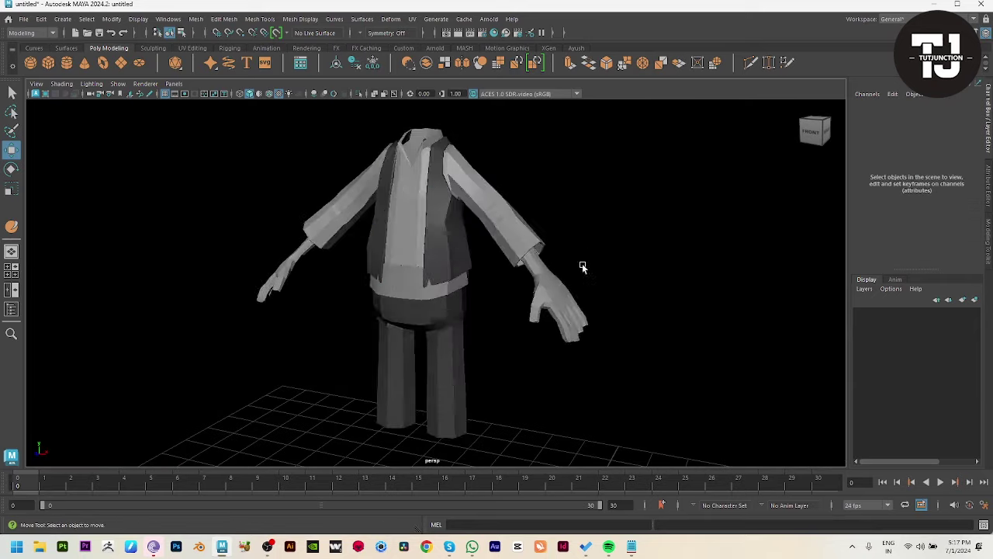
mouse_move(583, 266)
alt+mouse_down()
mouse_move(628, 300)
mouse_move(628, 323)
mouse_move(594, 324)
mouse_move(683, 344)
alt+mouse_up()
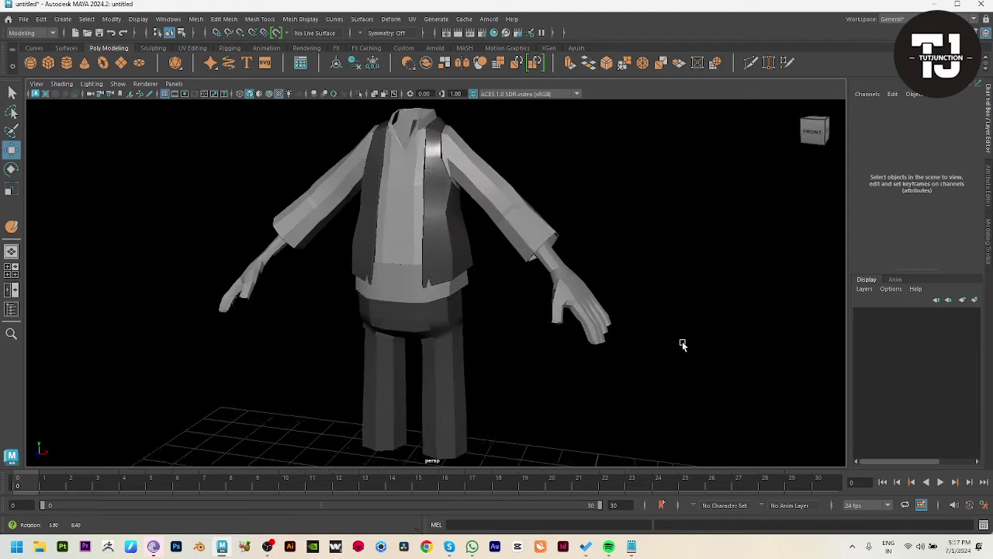